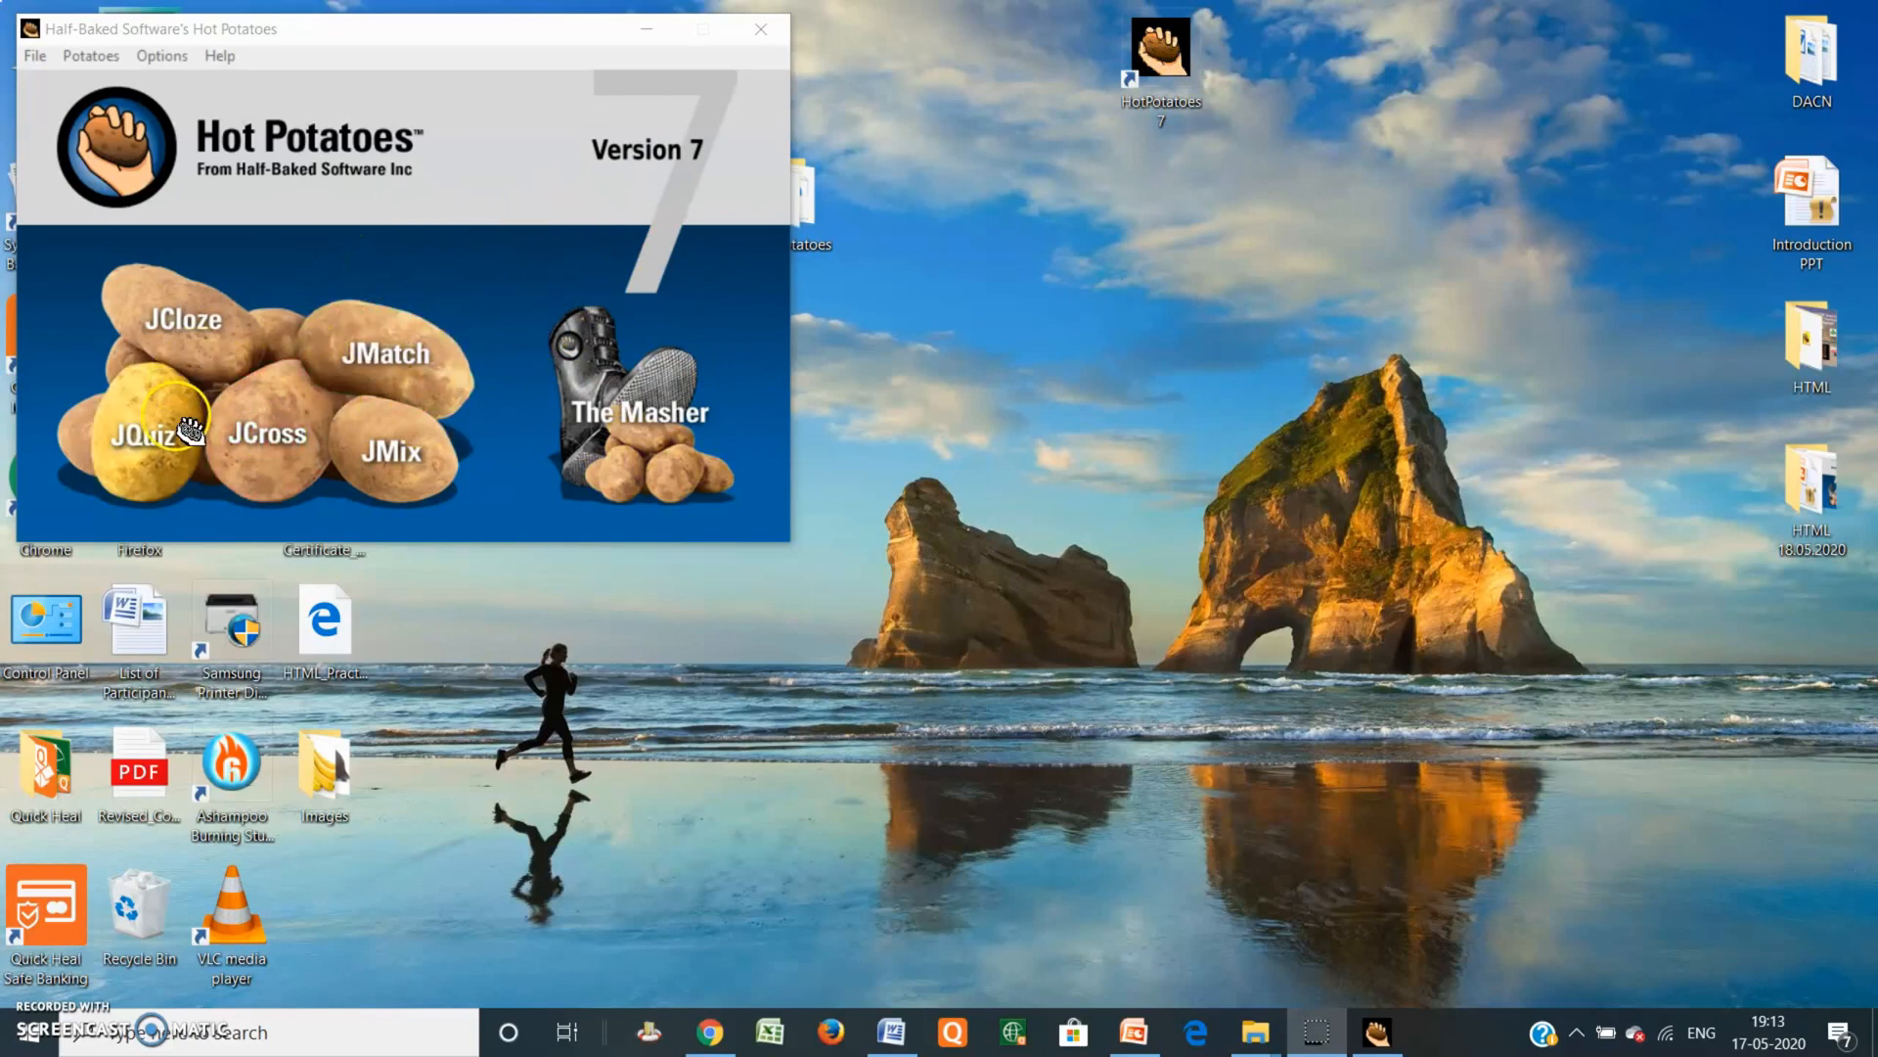
# Step: Launch JCross and title the new crossword 'Solve thr puzzle( Capitals of Indian States)'
pyautogui.click(147, 456)
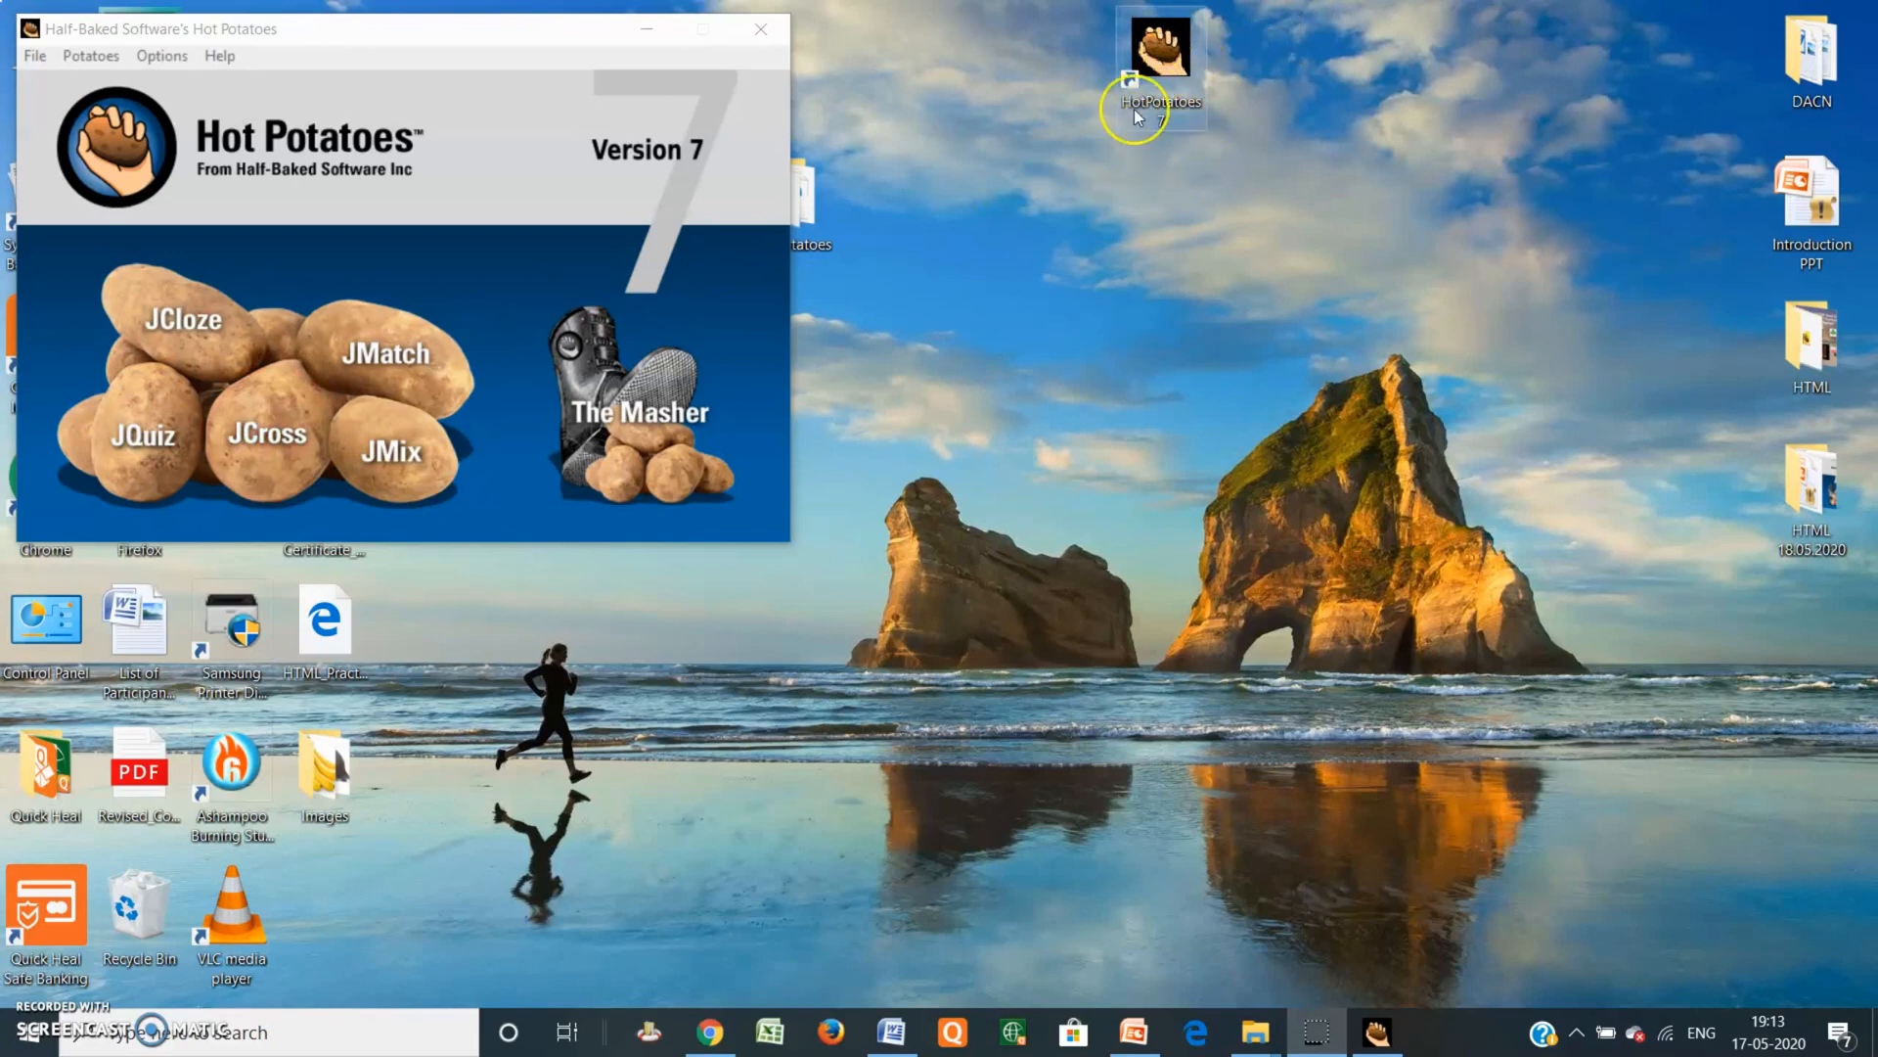
pyautogui.click(245, 431)
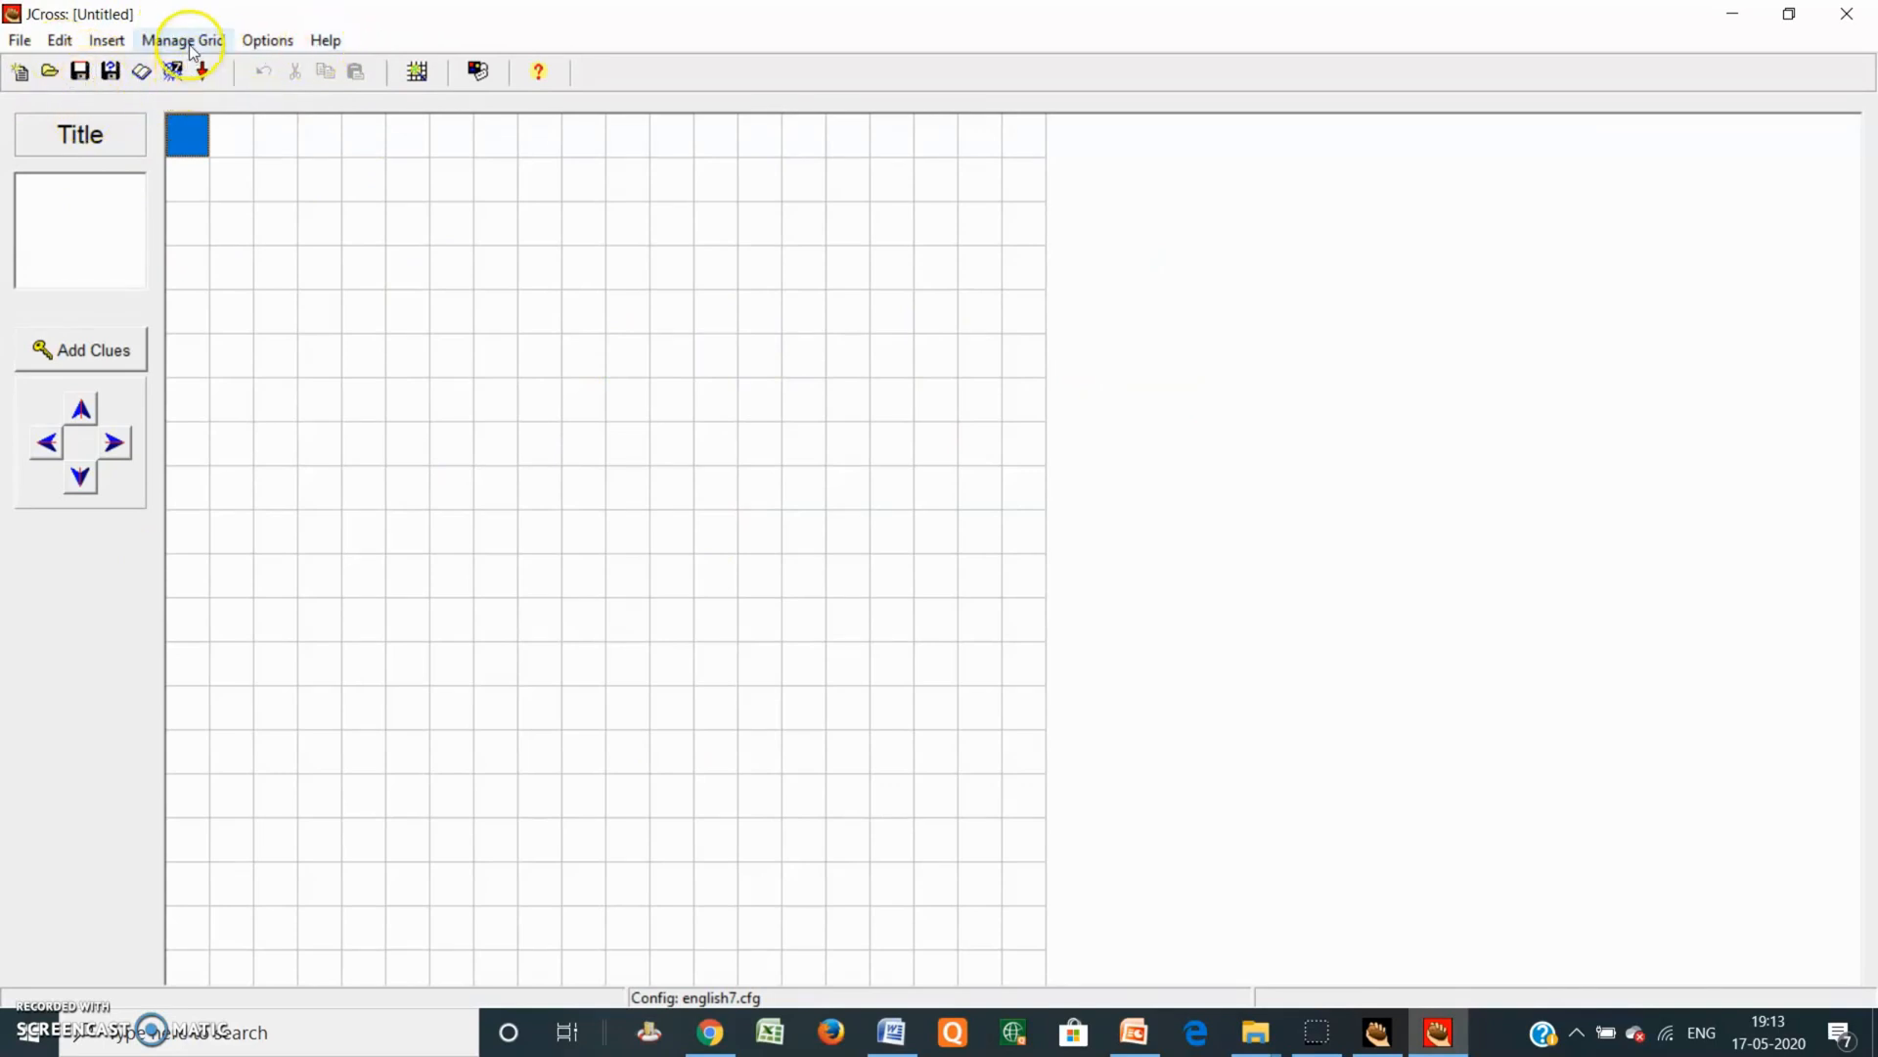
pyautogui.click(93, 197)
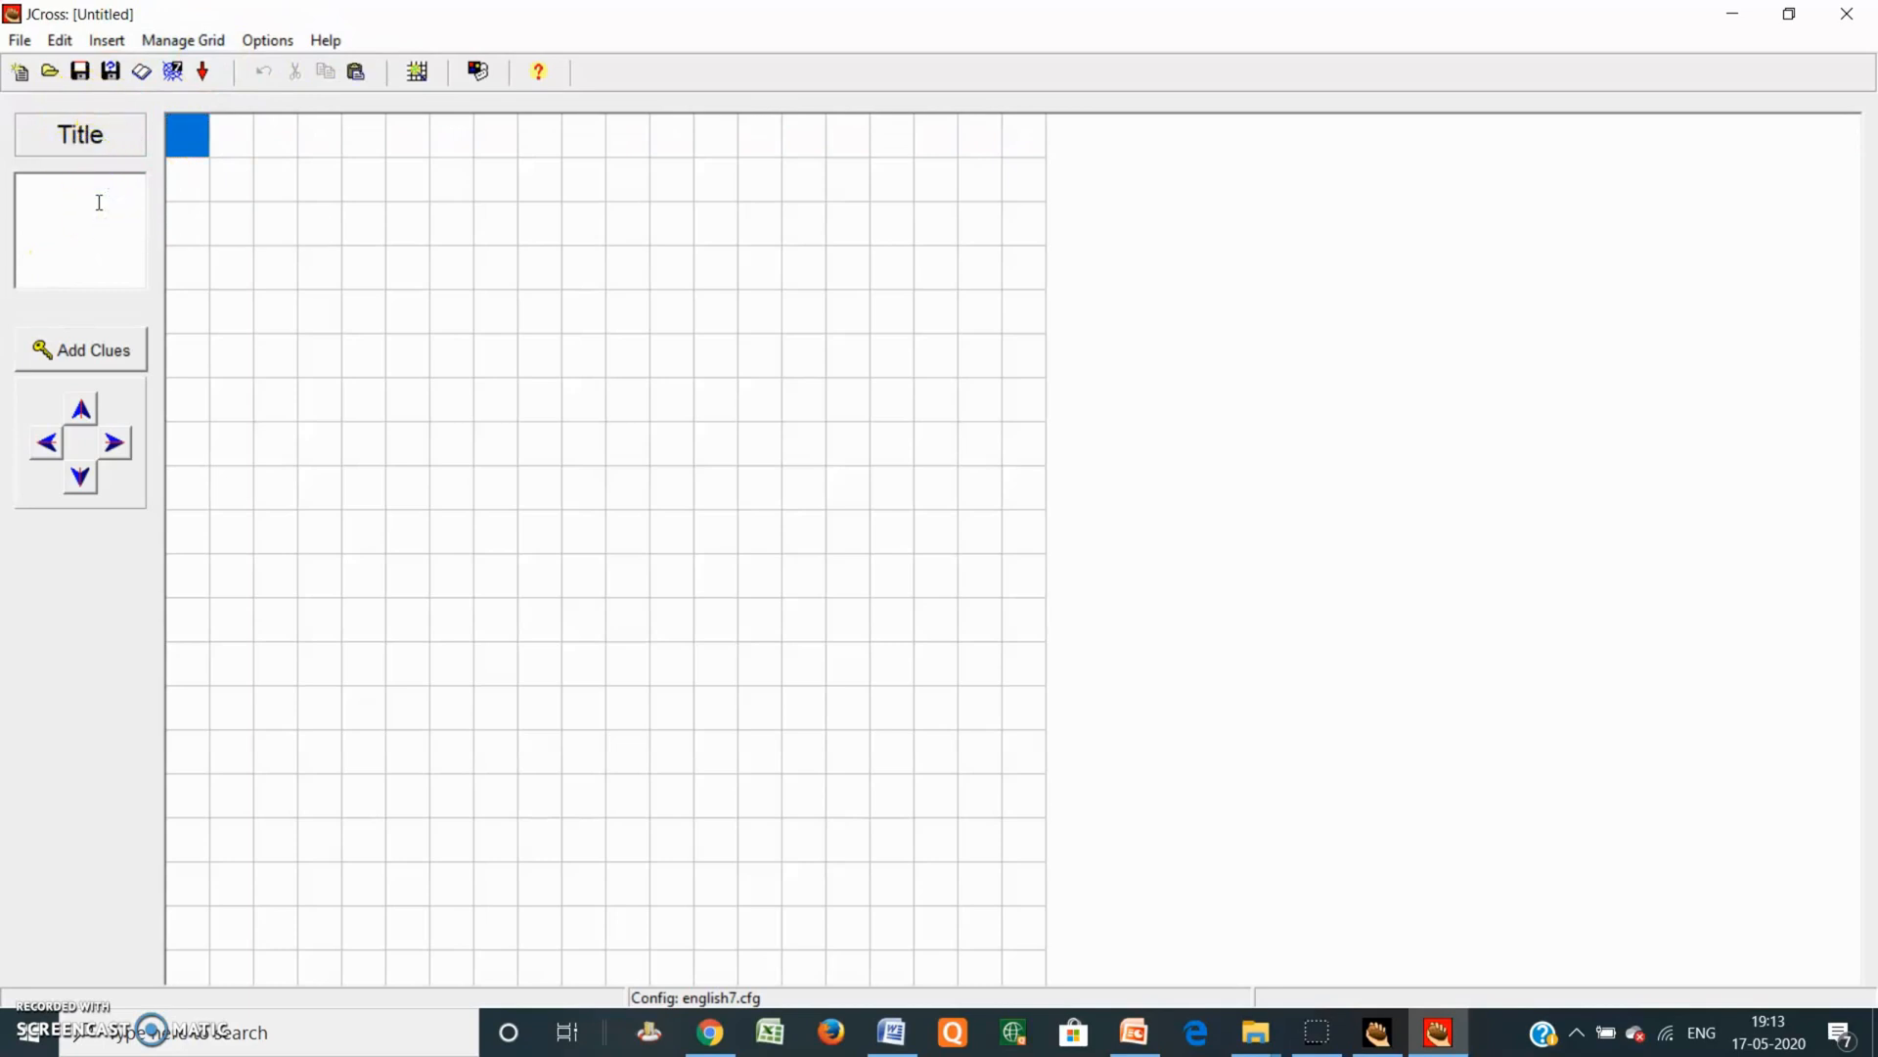
pyautogui.write('Solve thr puzzle( Capitals of India')
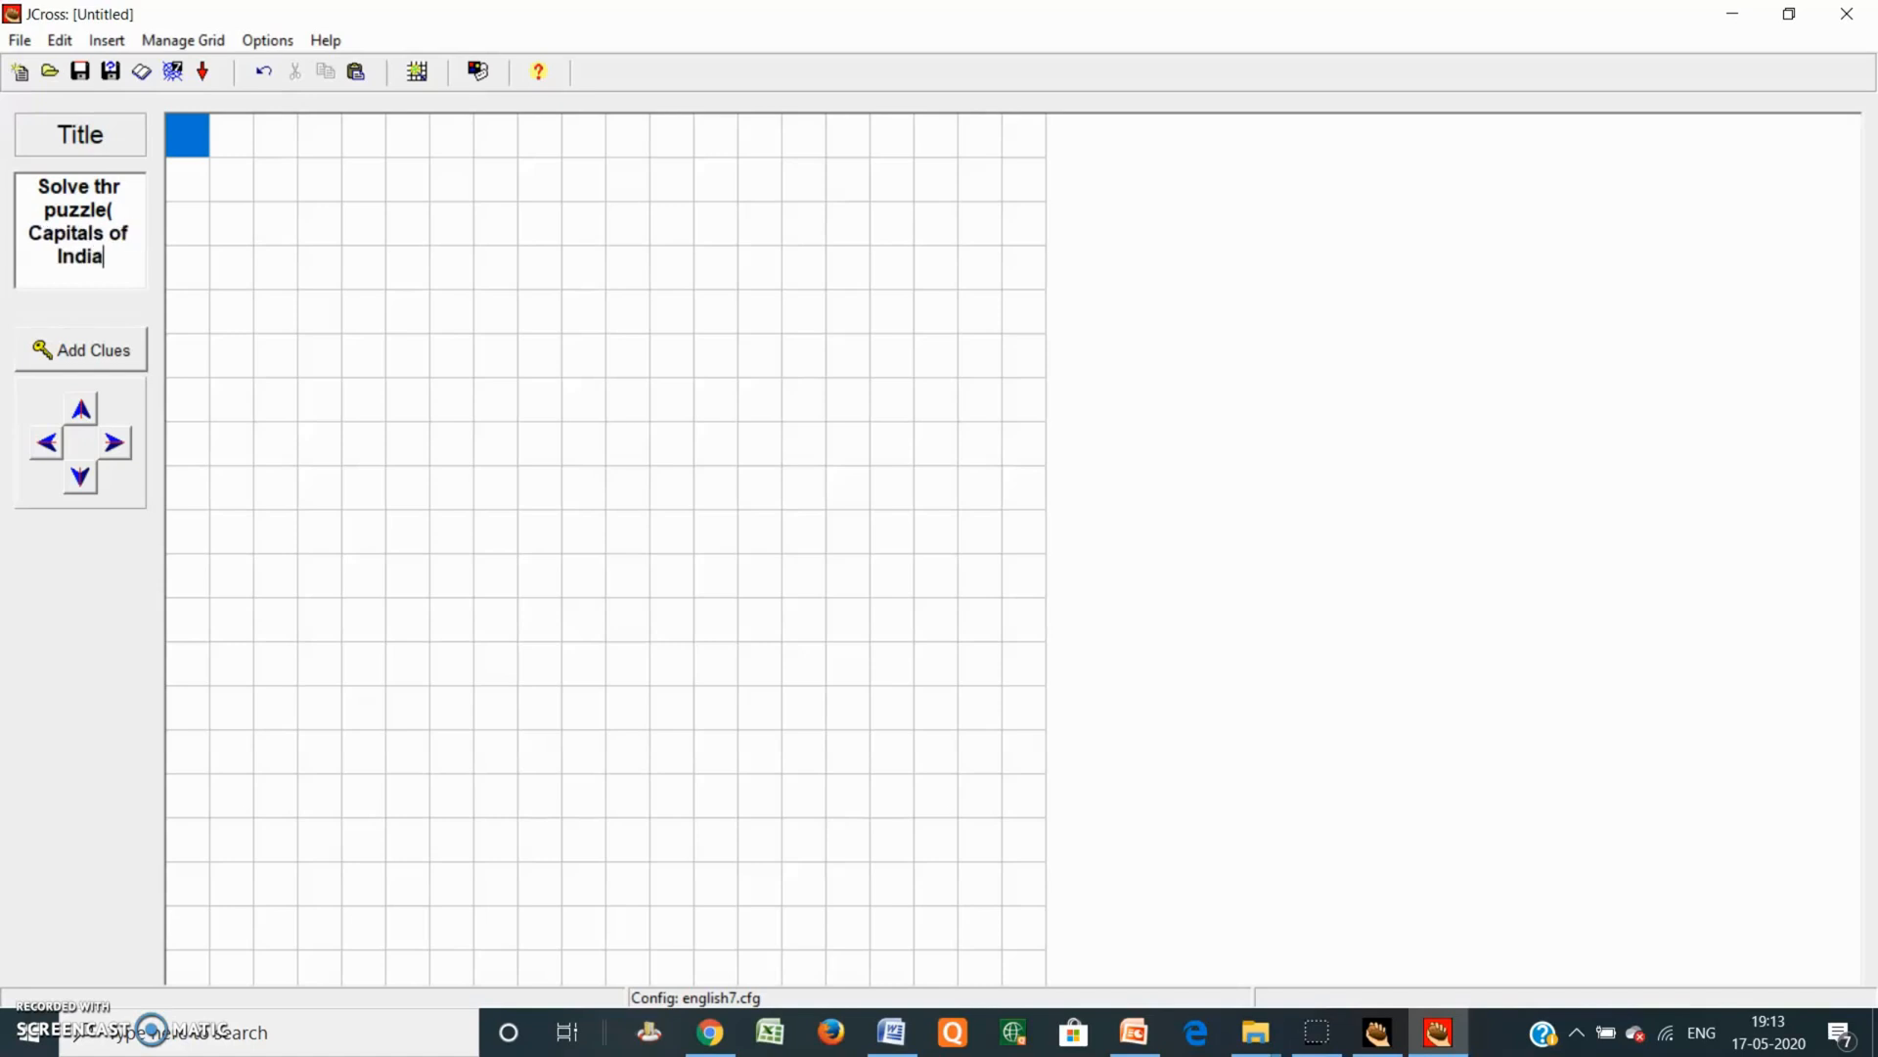
pyautogui.write('n States')
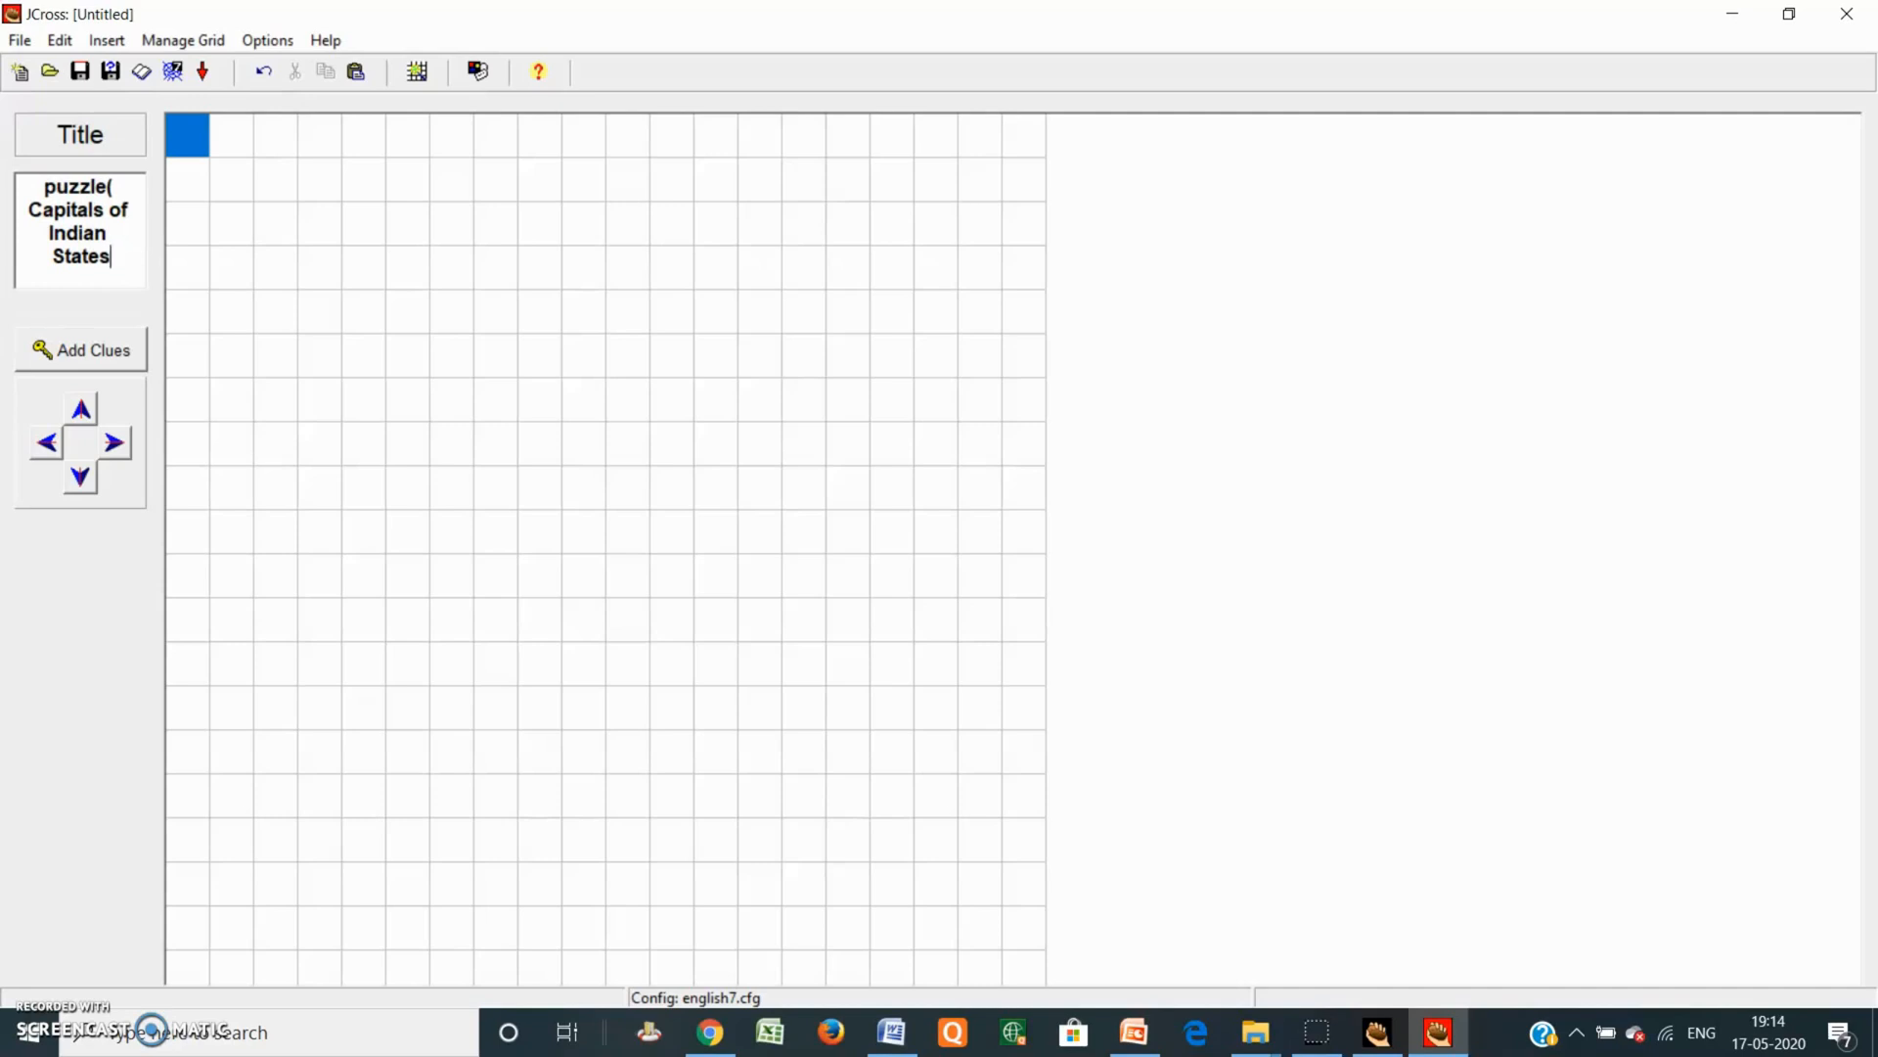
pyautogui.write(')')
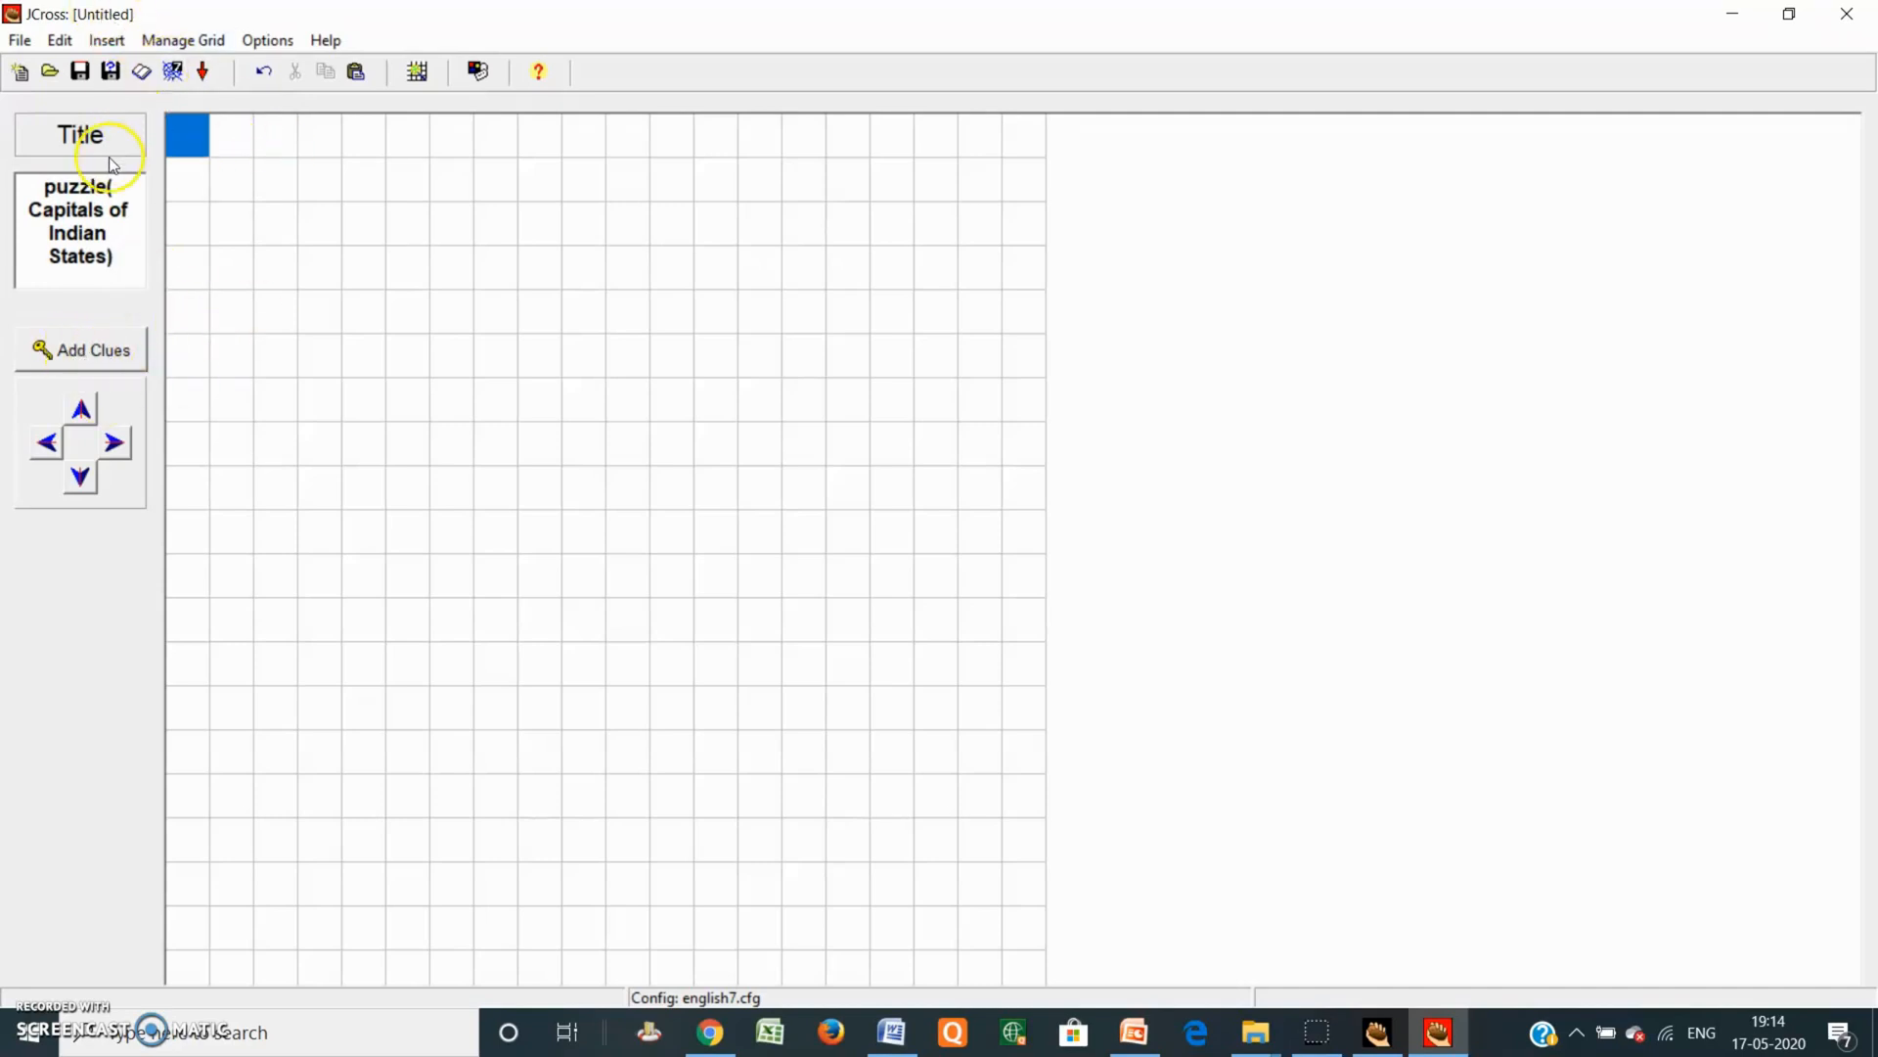
pyautogui.click(190, 40)
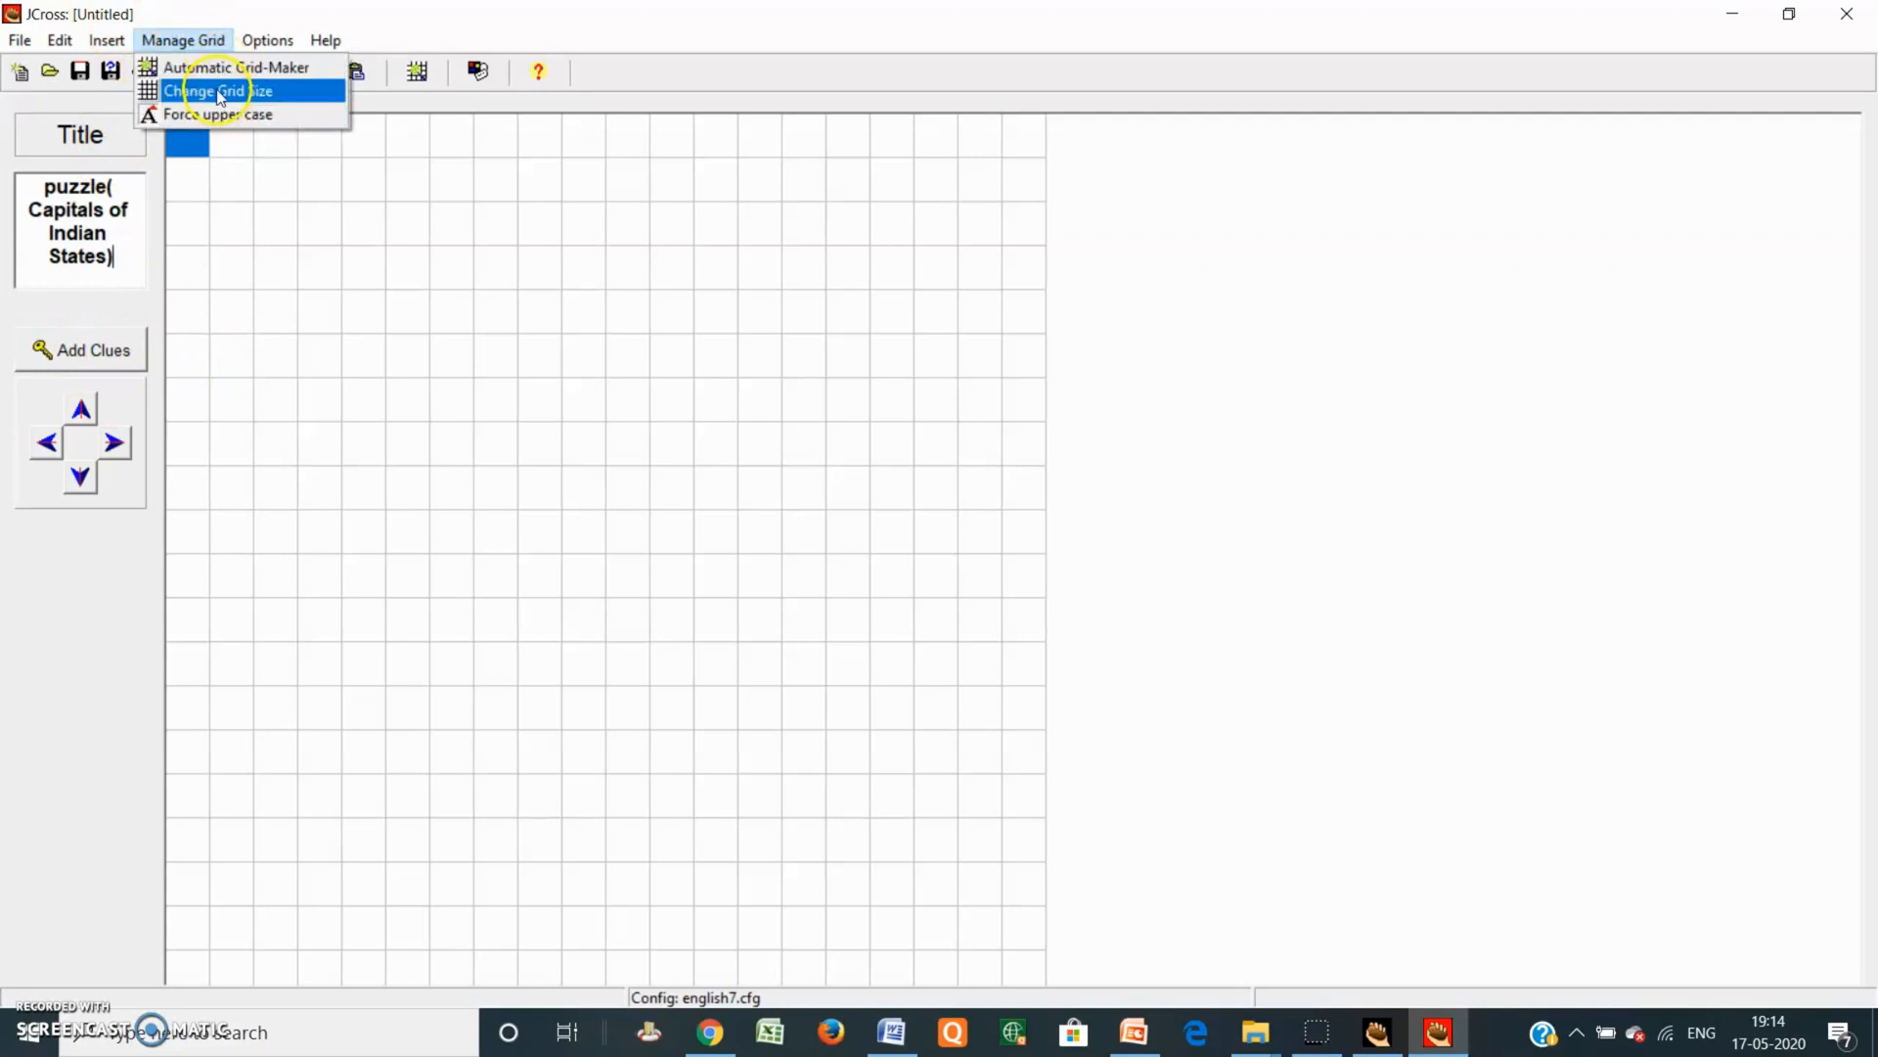
# Step: Open the Automatic Grid-Maker and lower the maximum grid size to 14
pyautogui.click(213, 58)
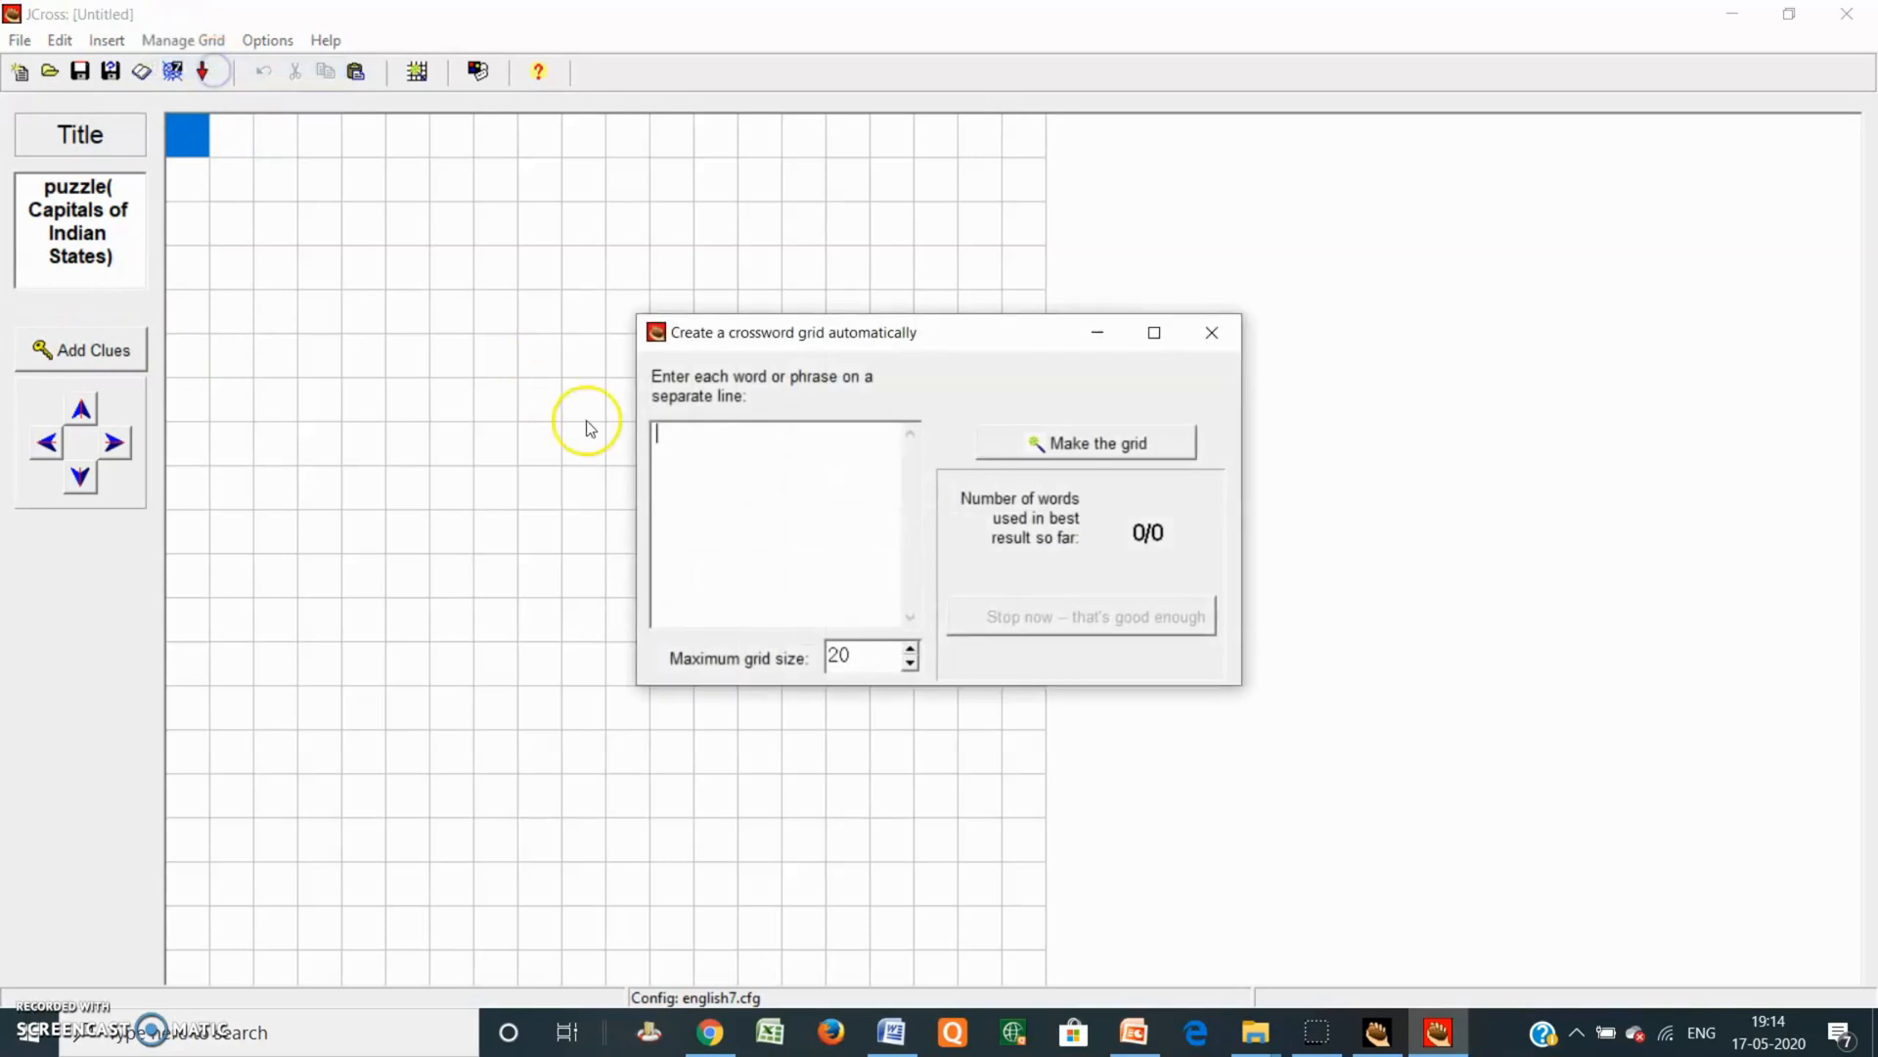
pyautogui.click(910, 662)
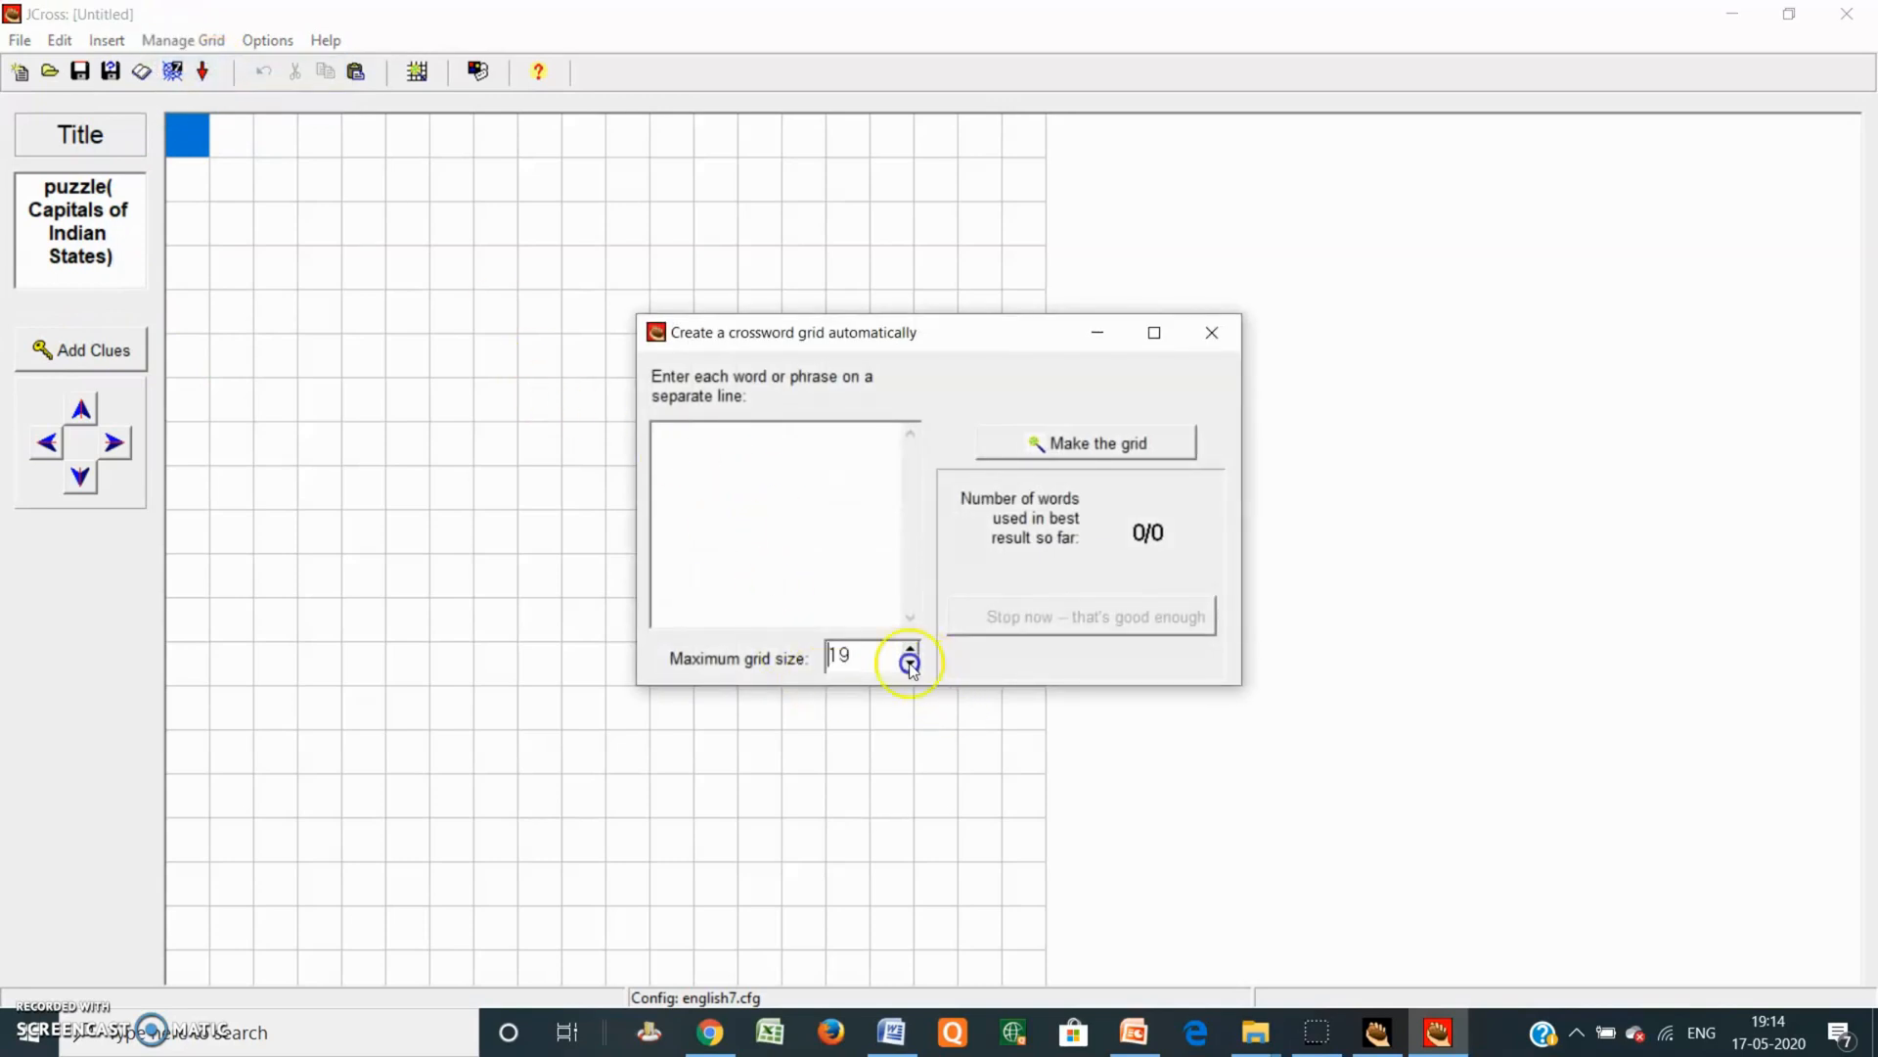
pyautogui.click(910, 662)
pyautogui.click(910, 662)
pyautogui.click(910, 662)
pyautogui.click(910, 662)
pyautogui.click(910, 662)
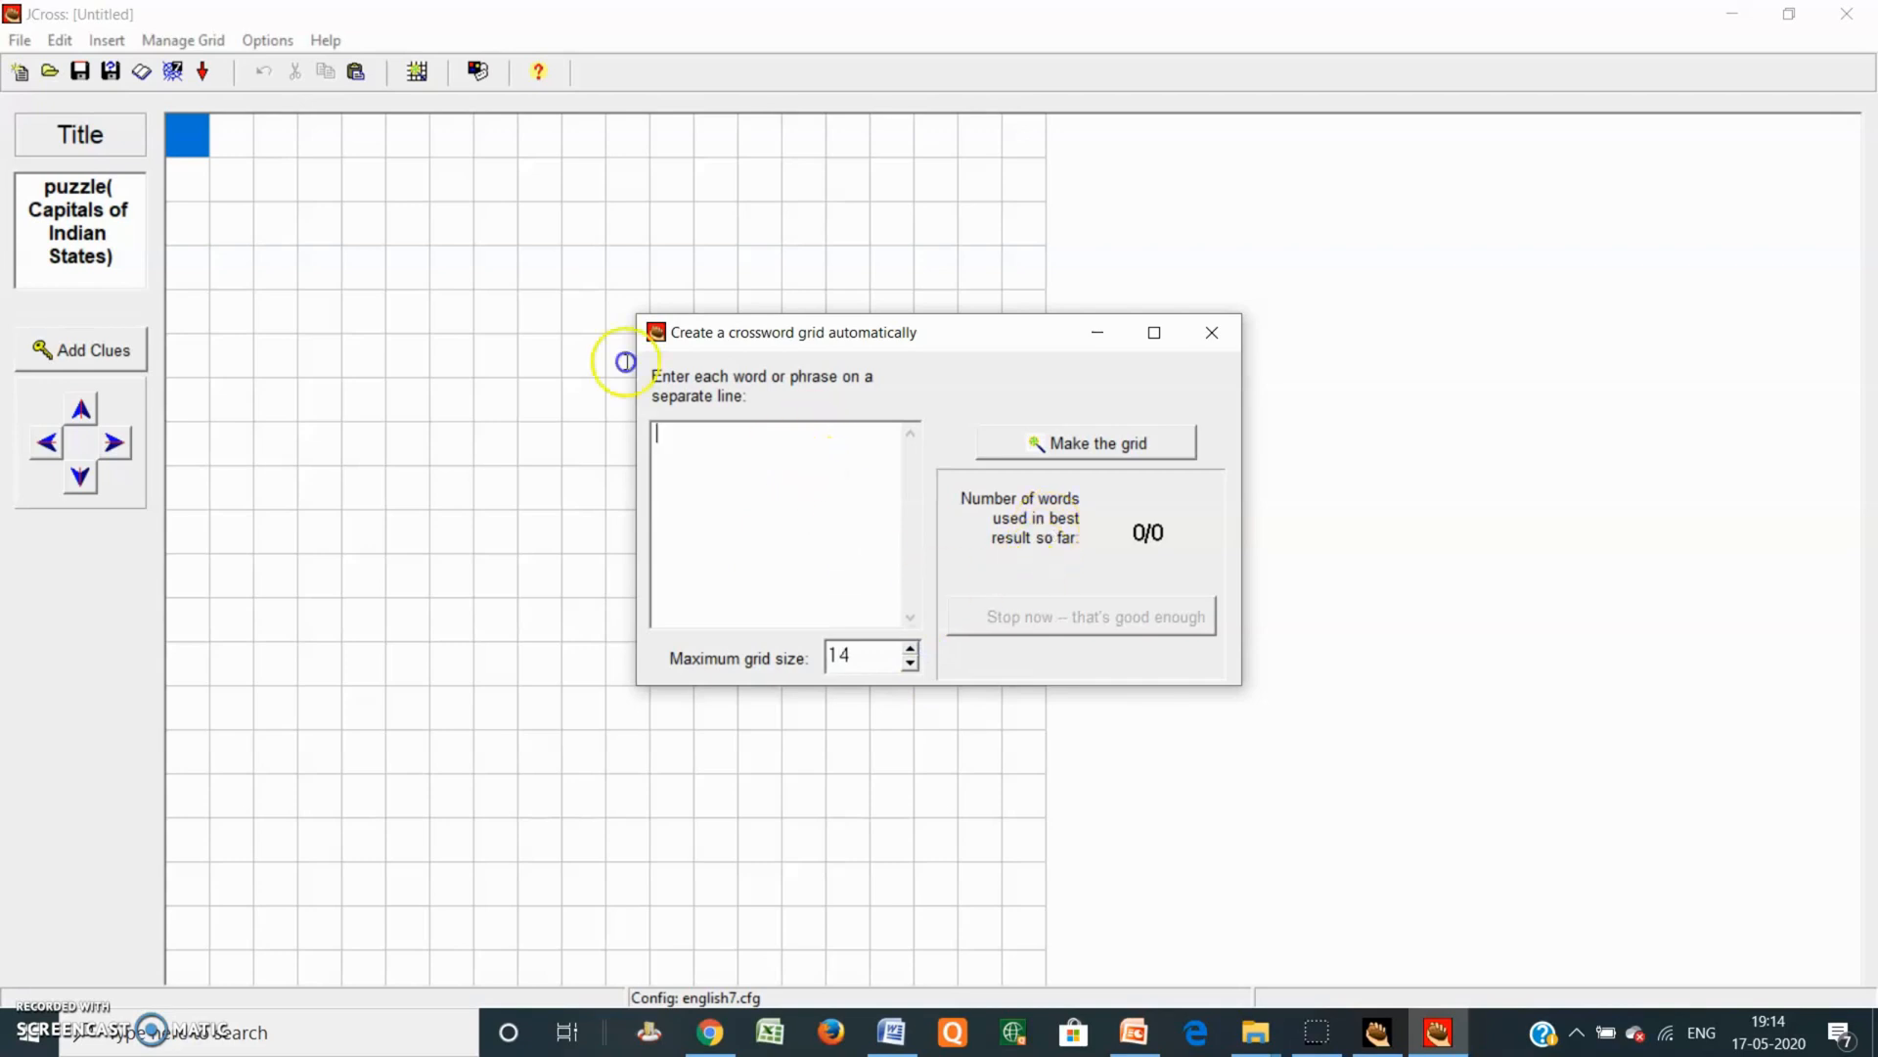
# Step: List Mumbai, Chandigarh, Hyderabad, Panaji, Bhopal, Lucknow and Patna, one per line
pyautogui.click(783, 451)
pyautogui.write('Mumba')
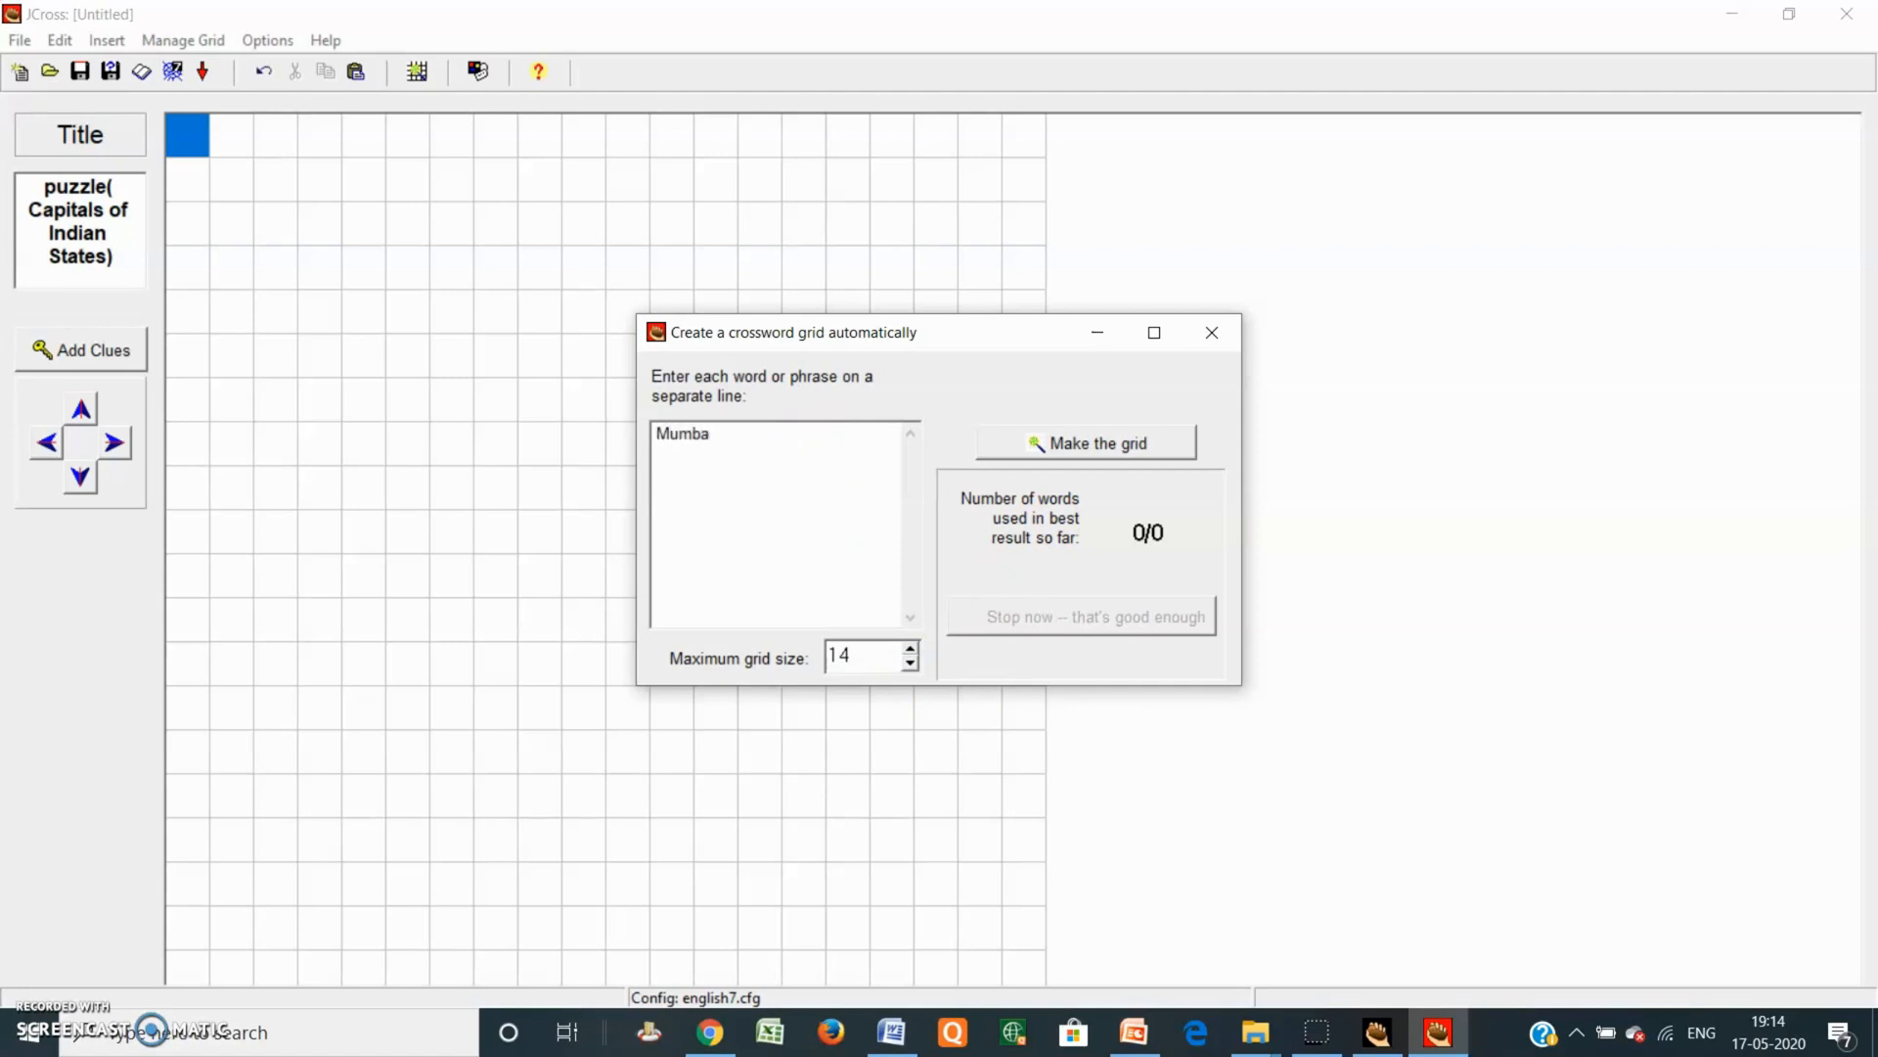
pyautogui.write('i')
pyautogui.press('Return')
pyautogui.write('Chandigarh Hyderabad Pa')
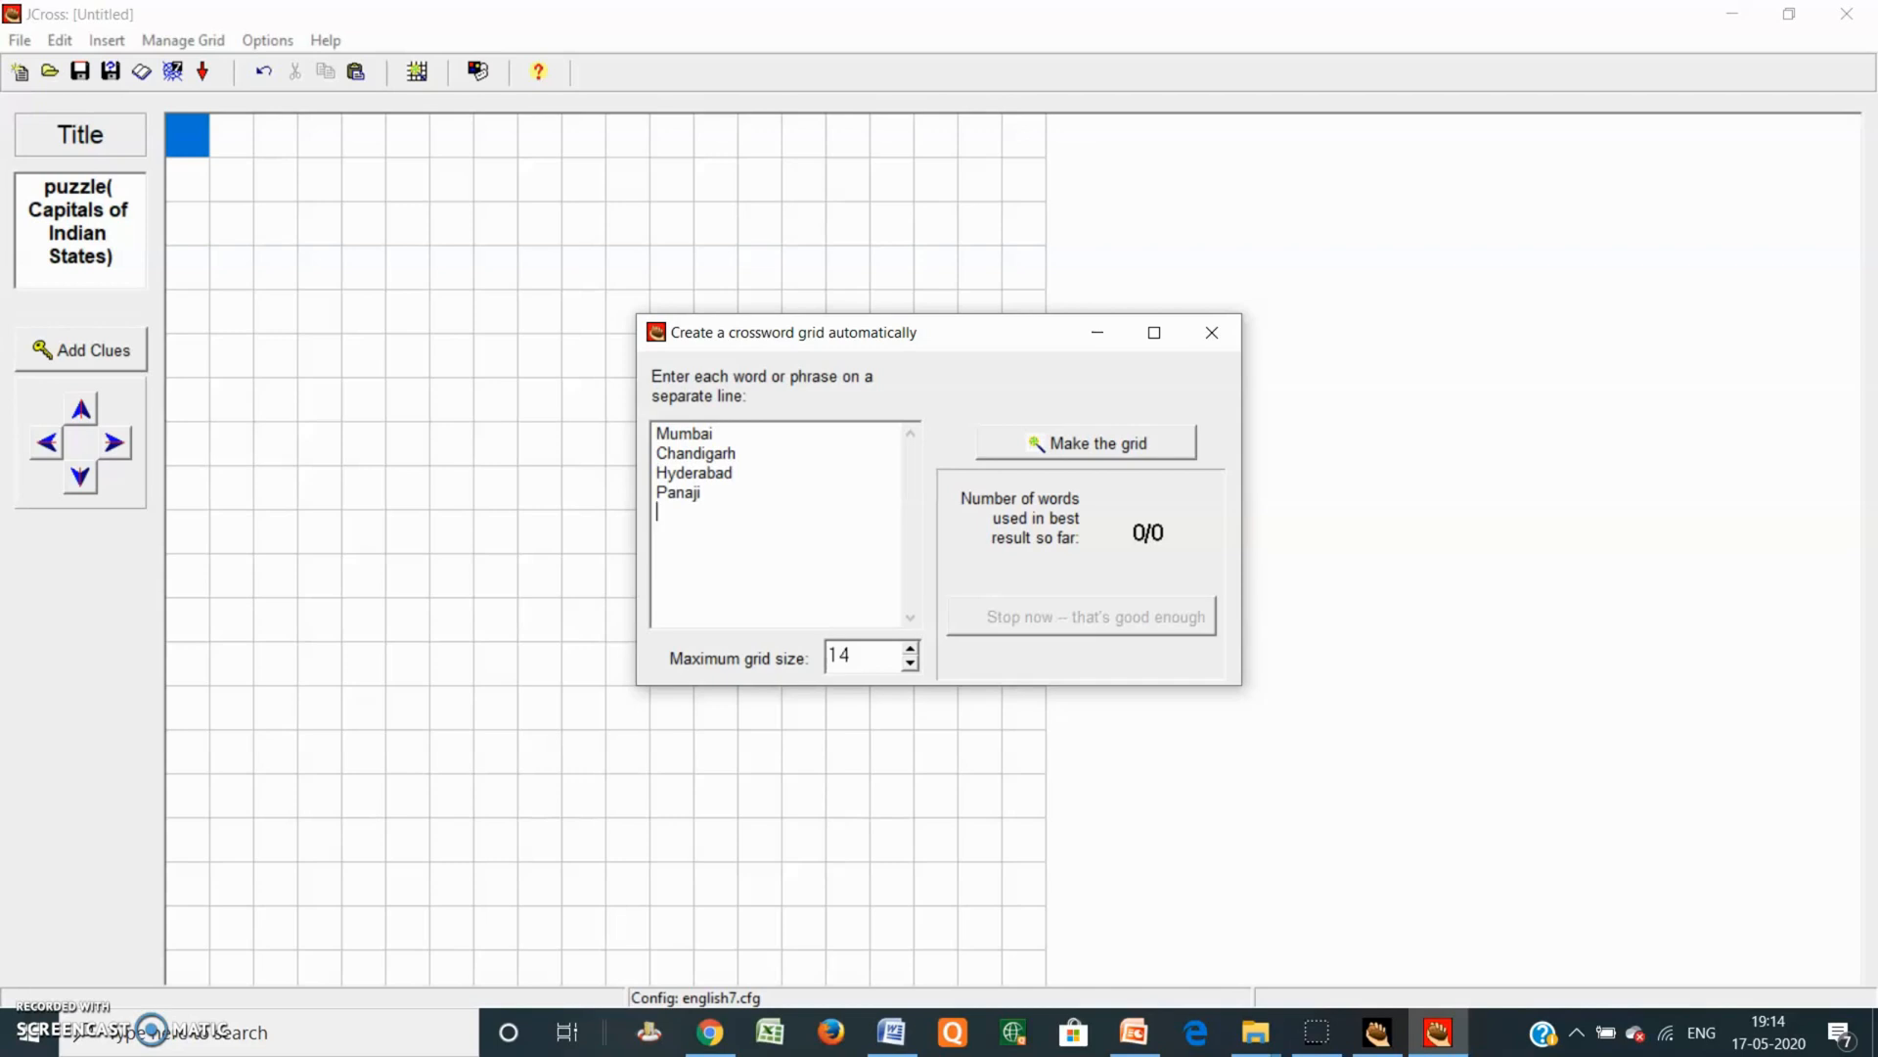
pyautogui.write('Bh')
pyautogui.write('opal ')
pyautogui.write('Lu')
pyautogui.write('cknow')
pyautogui.press('Return')
pyautogui.write('Patna')
# Step: Add Bhuvneshwar, Chennai and Bangluru, correcting the misspelled Banglooru
pyautogui.press('Return')
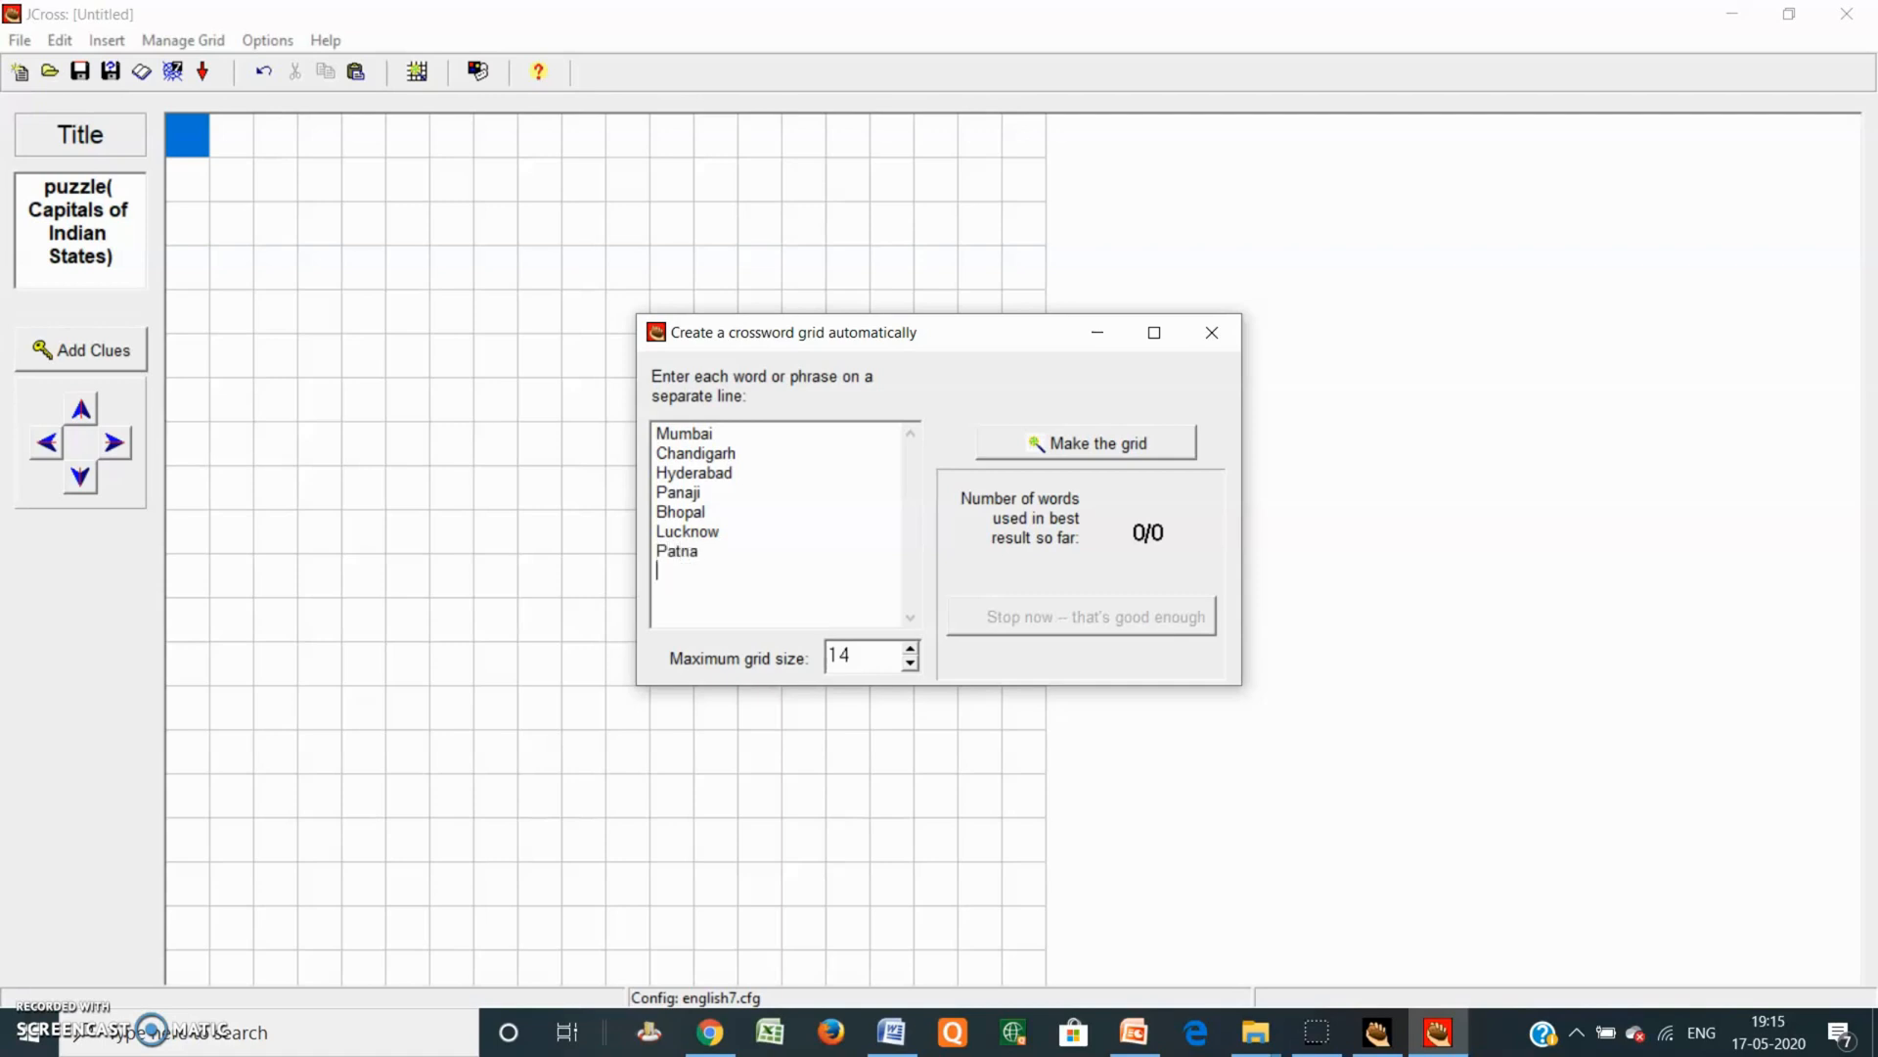
pyautogui.write('Bhu')
pyautogui.write('vneshwa')
pyautogui.write('Chennai ')
pyautogui.write('Ban')
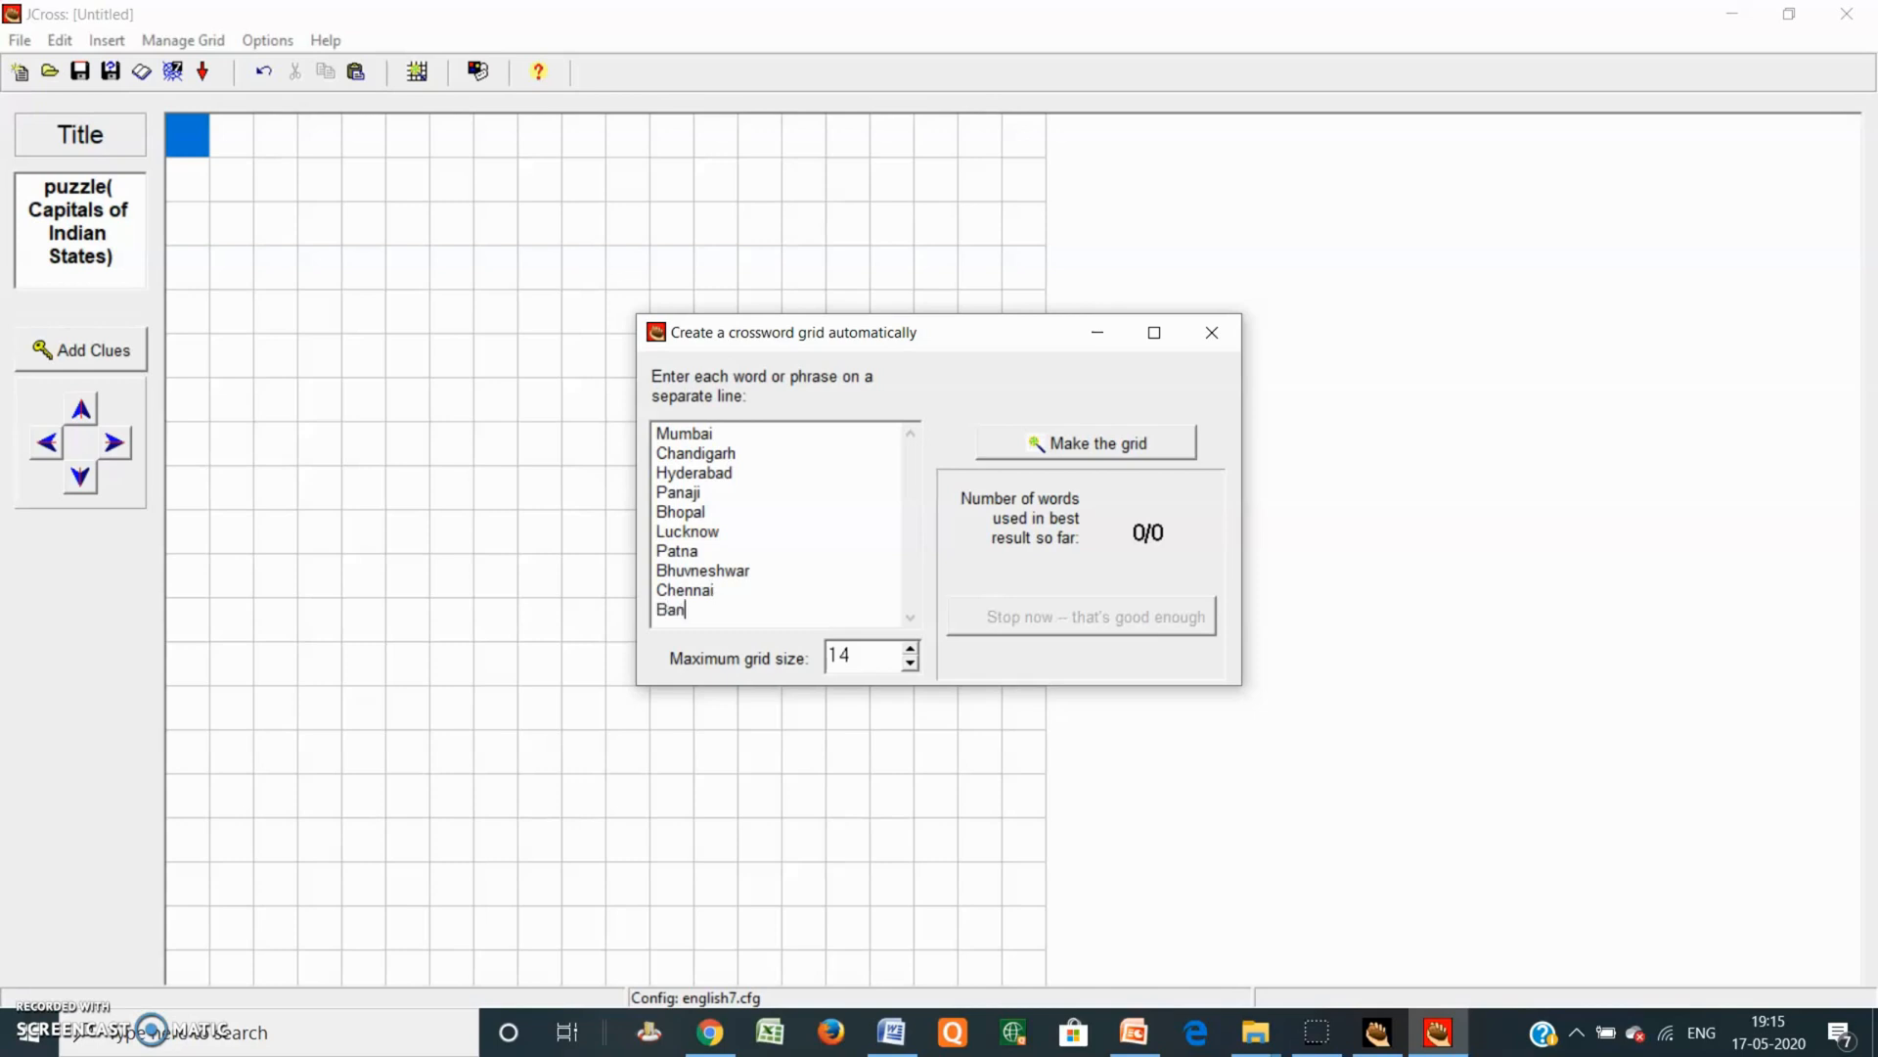
pyautogui.write('g')
pyautogui.write('looru')
pyautogui.write('u')
pyautogui.click(719, 609)
pyautogui.press('BackSpace')
pyautogui.press('BackSpace')
pyautogui.write('uru')
# Step: Raise the maximum grid size to 24 and generate the grid from the ten capitals
pyautogui.click(910, 649)
pyautogui.click(910, 649)
pyautogui.click(909, 649)
pyautogui.click(910, 649)
pyautogui.click(910, 649)
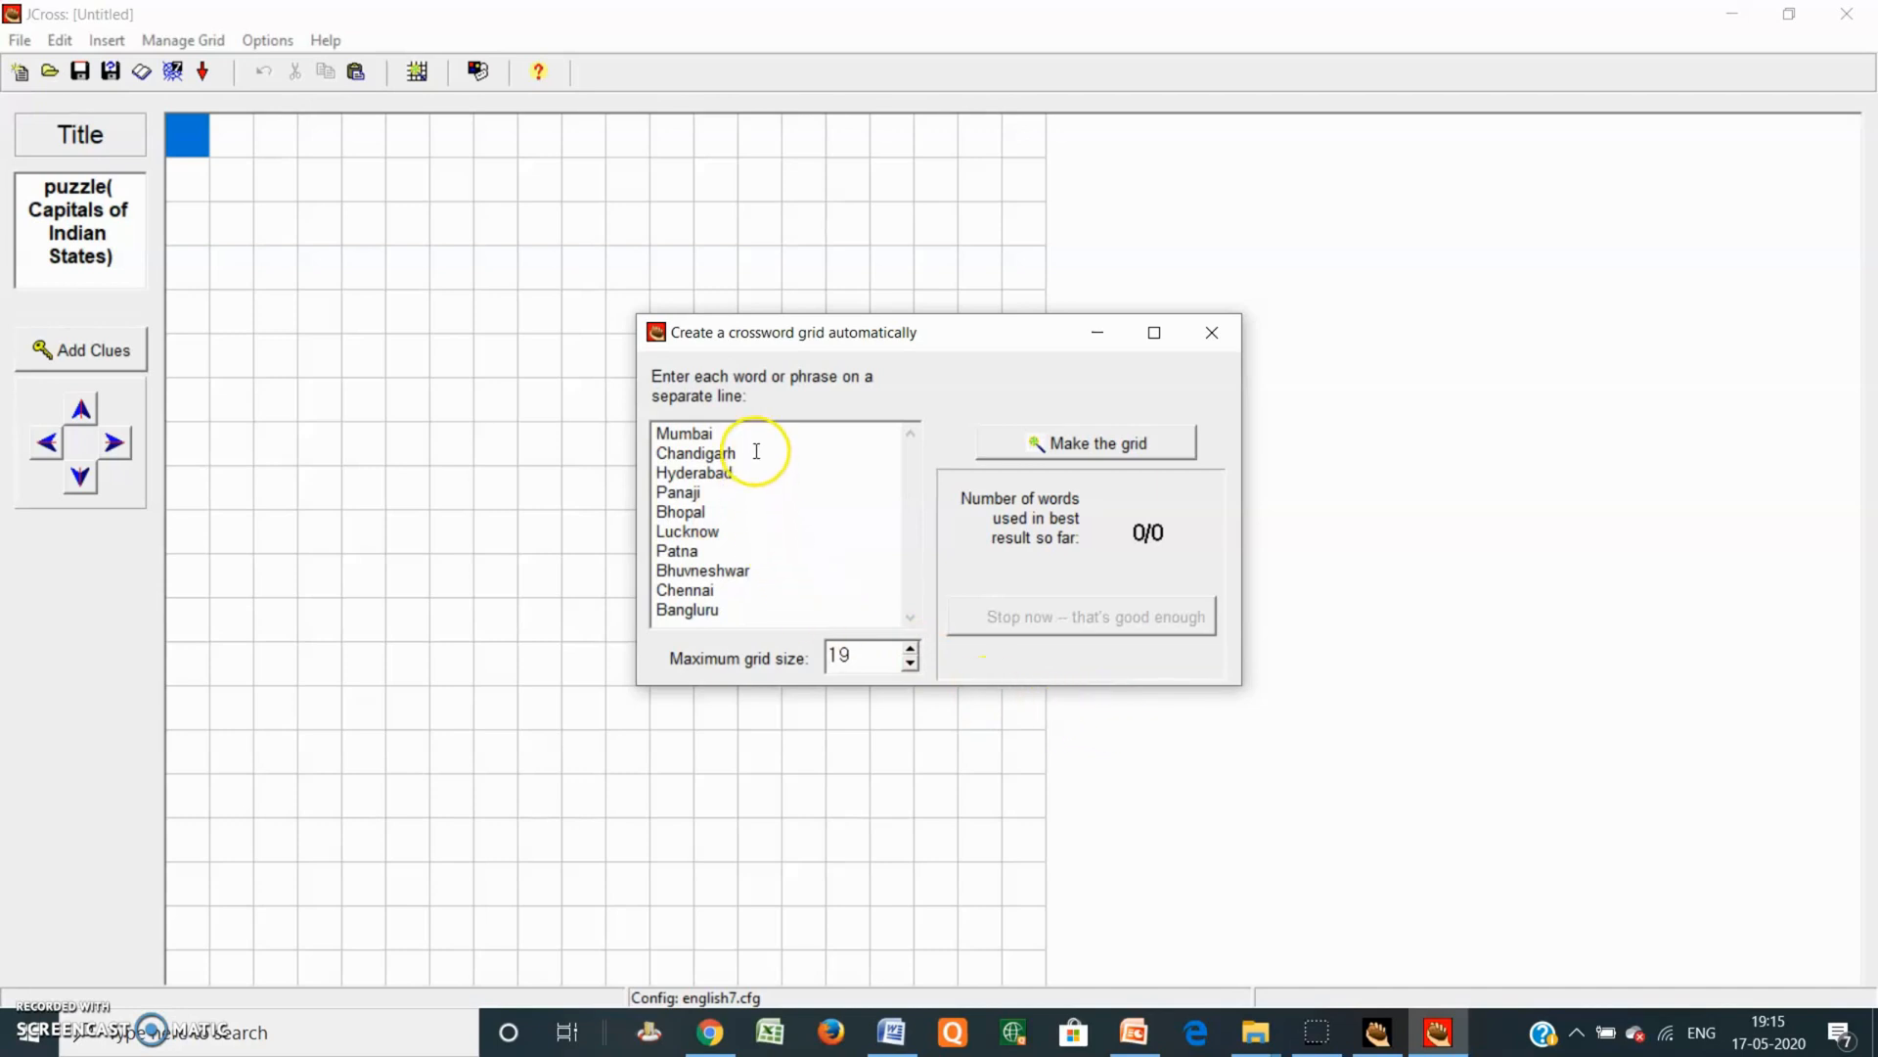
pyautogui.click(910, 652)
pyautogui.click(909, 650)
pyautogui.click(909, 650)
pyautogui.click(907, 649)
pyautogui.click(908, 650)
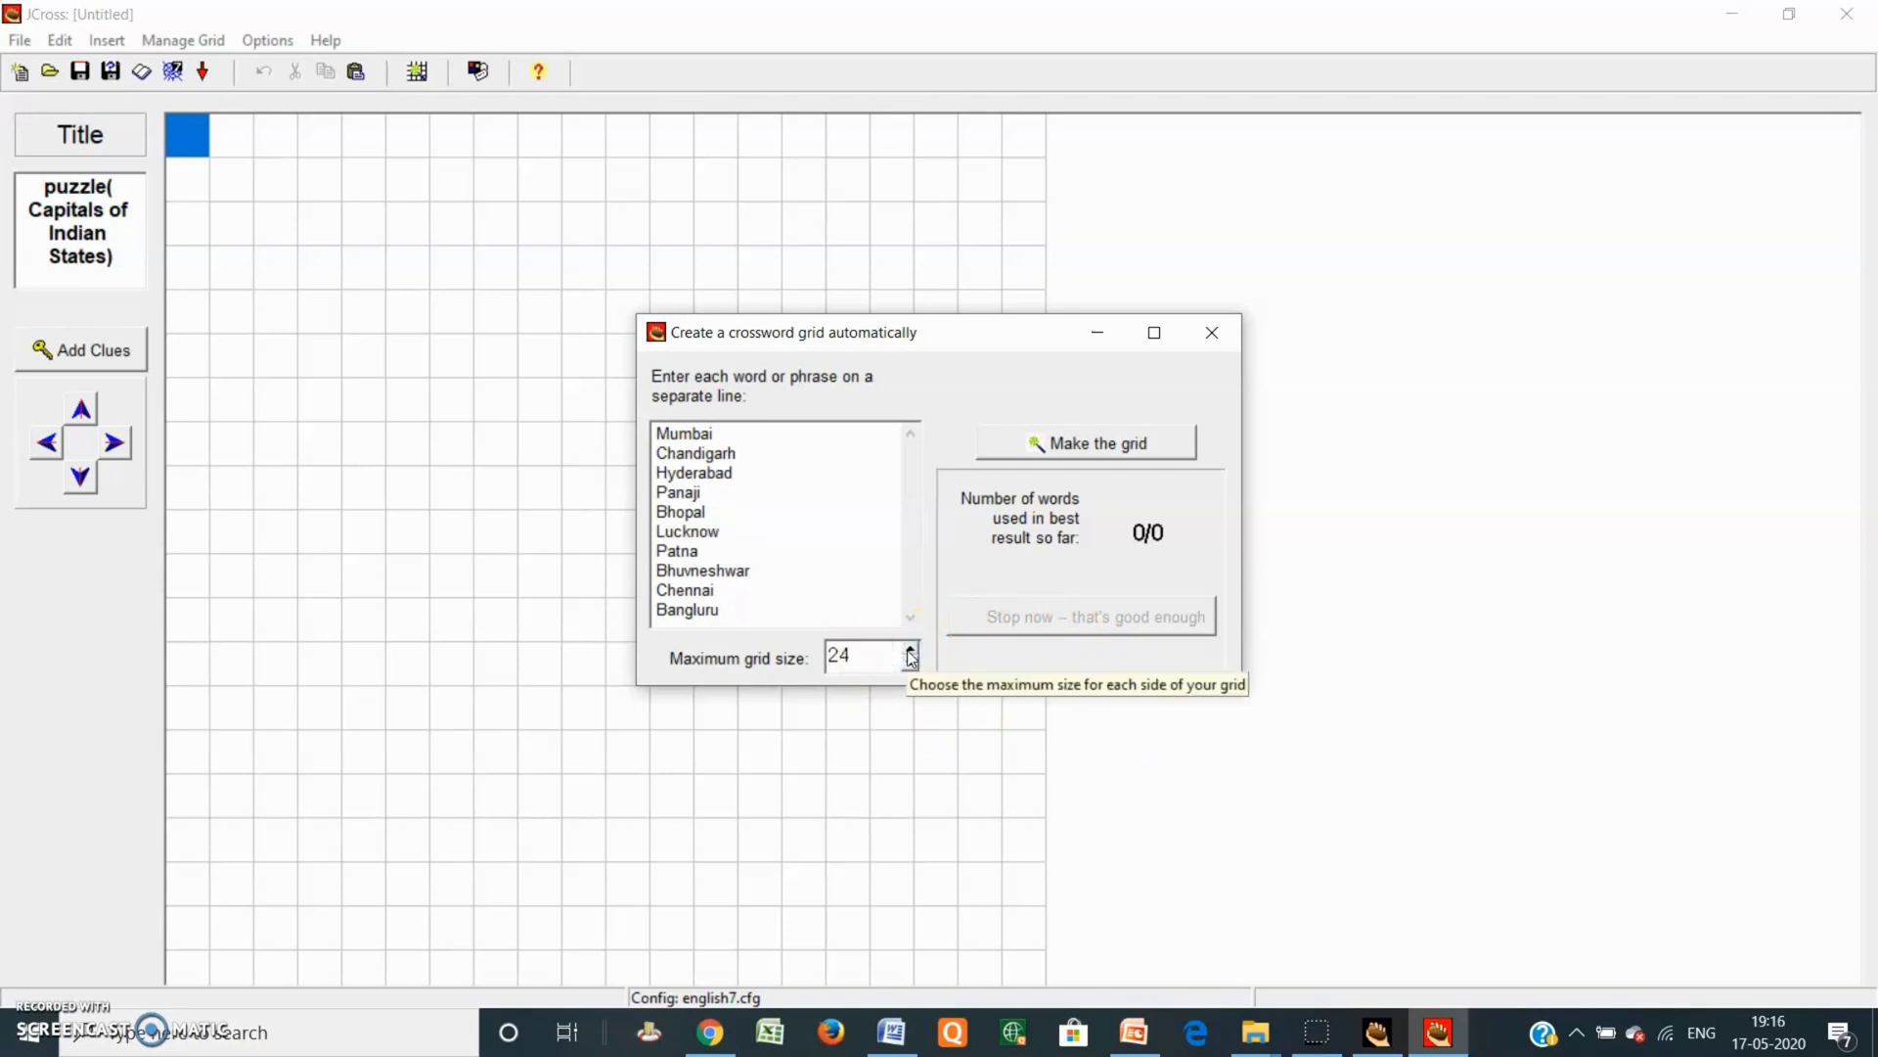
pyautogui.click(1079, 446)
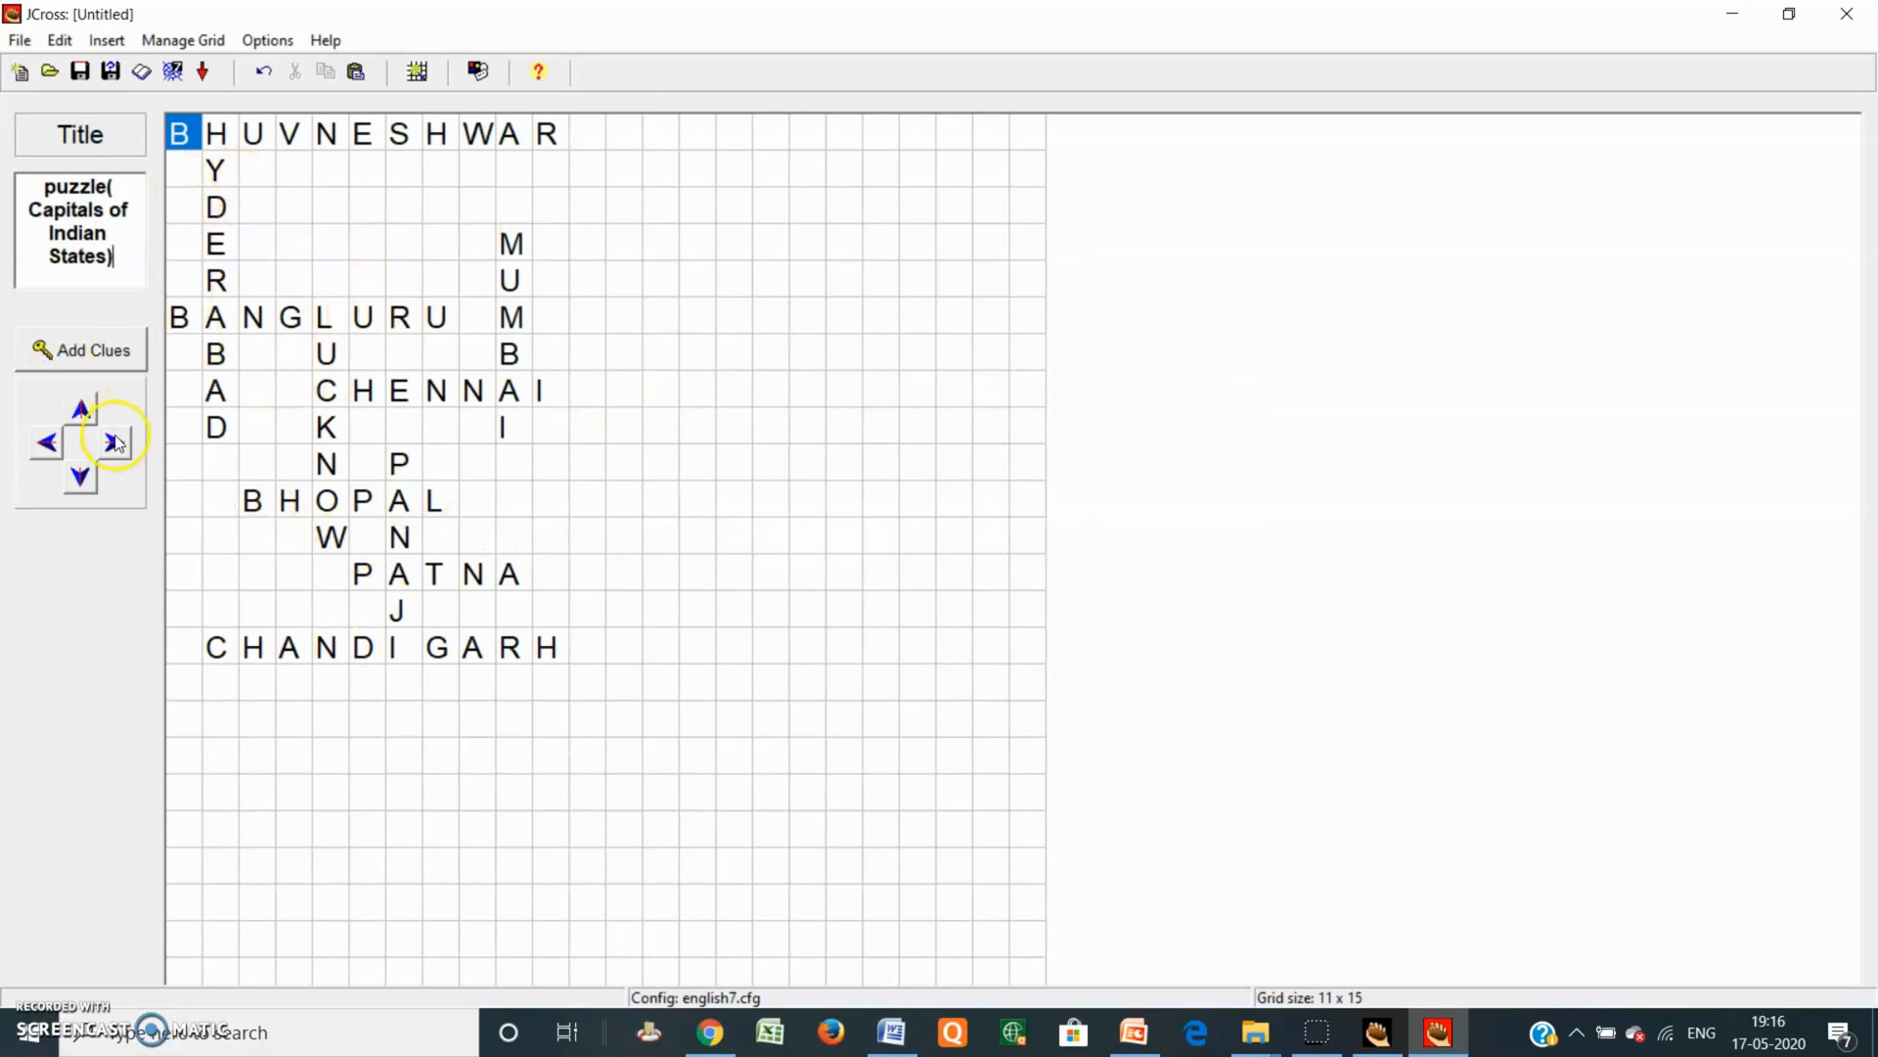
# Step: Add clues Odisha for BHUVNESHWAR, Karnataka for BANGLURU and Tamilnadu for CHENNAI
pyautogui.click(95, 359)
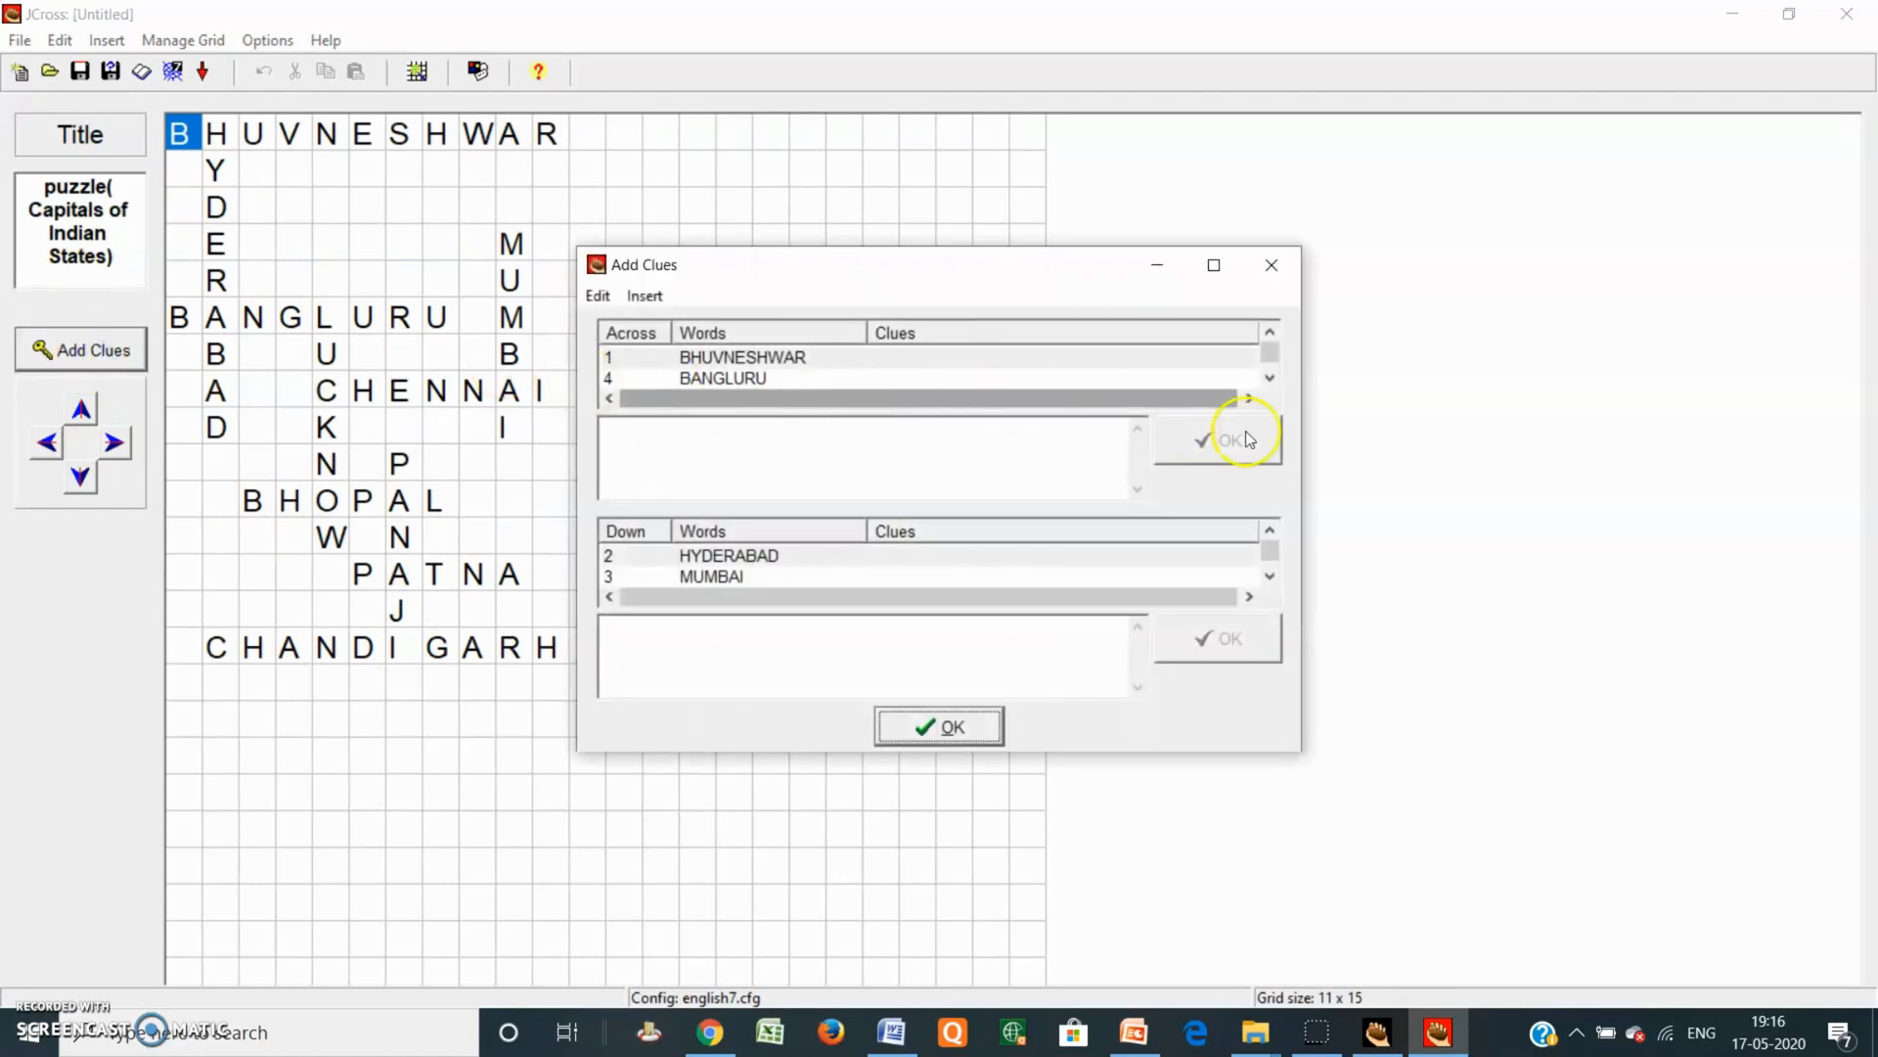
pyautogui.click(972, 360)
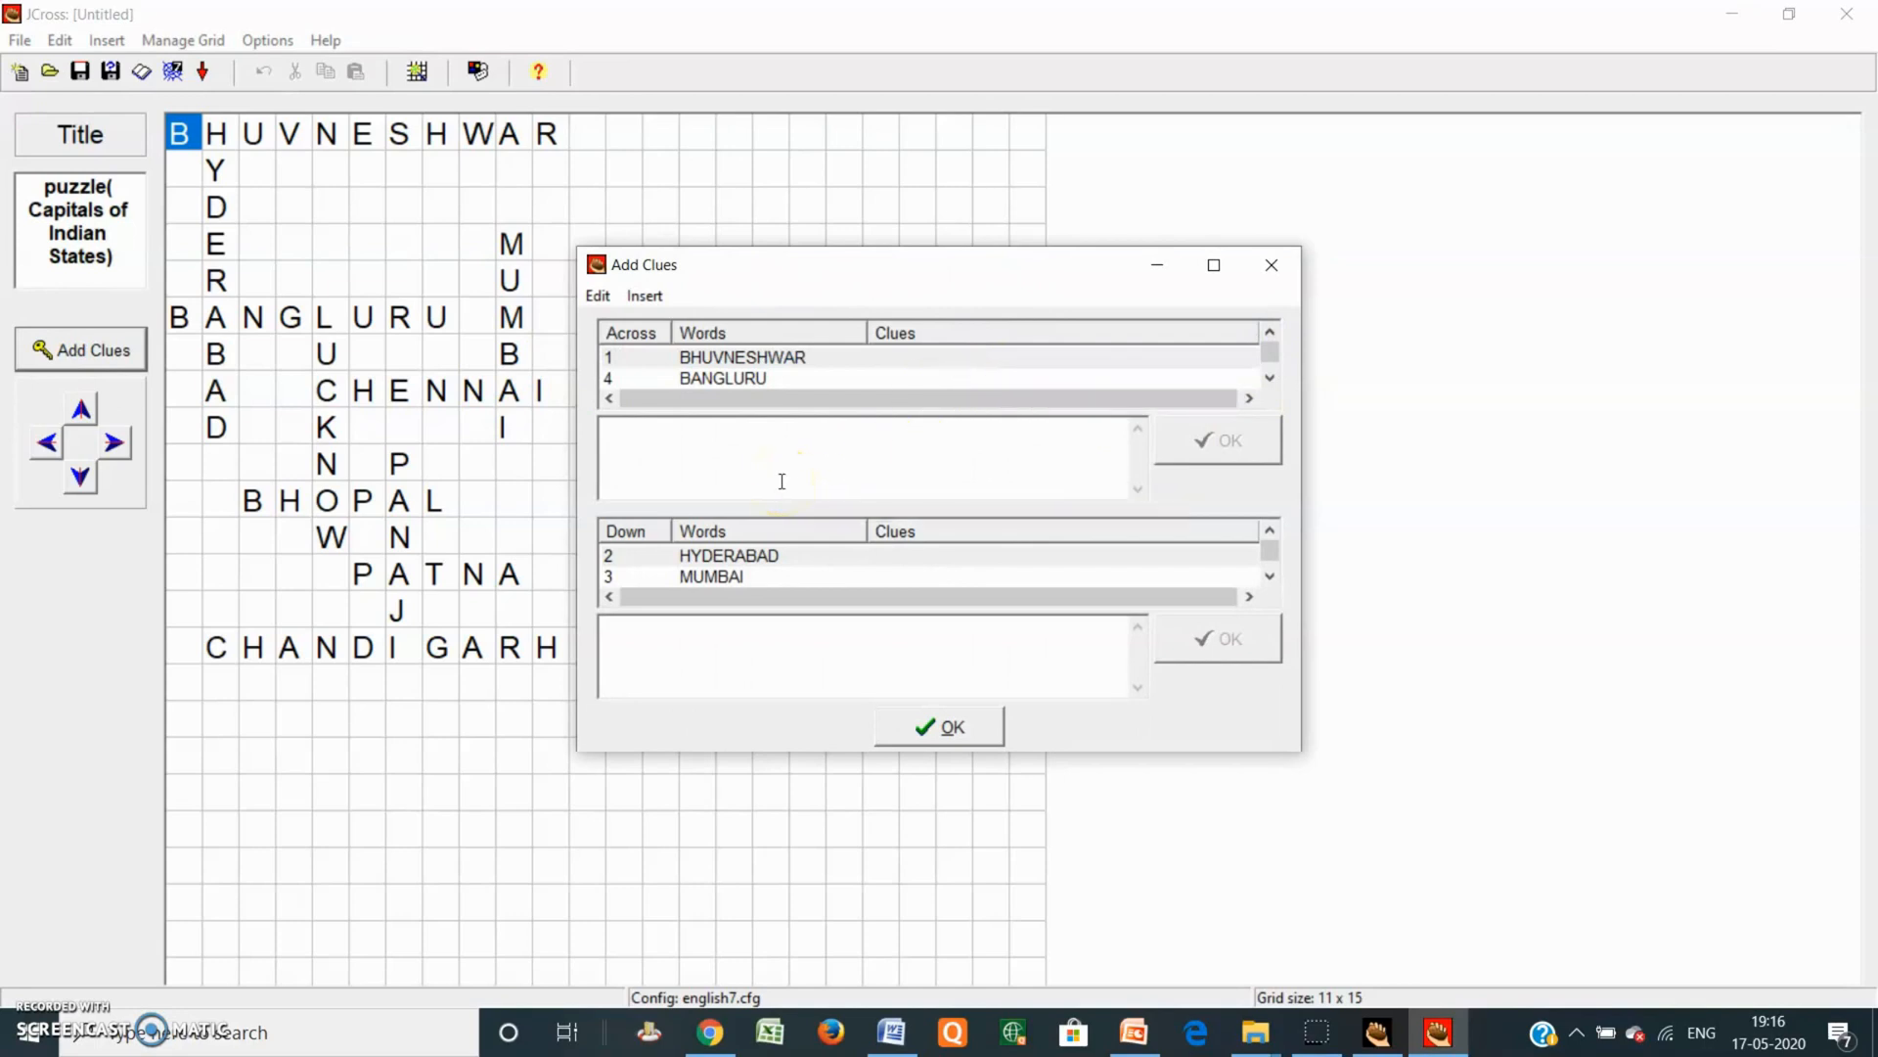
pyautogui.write('Ca')
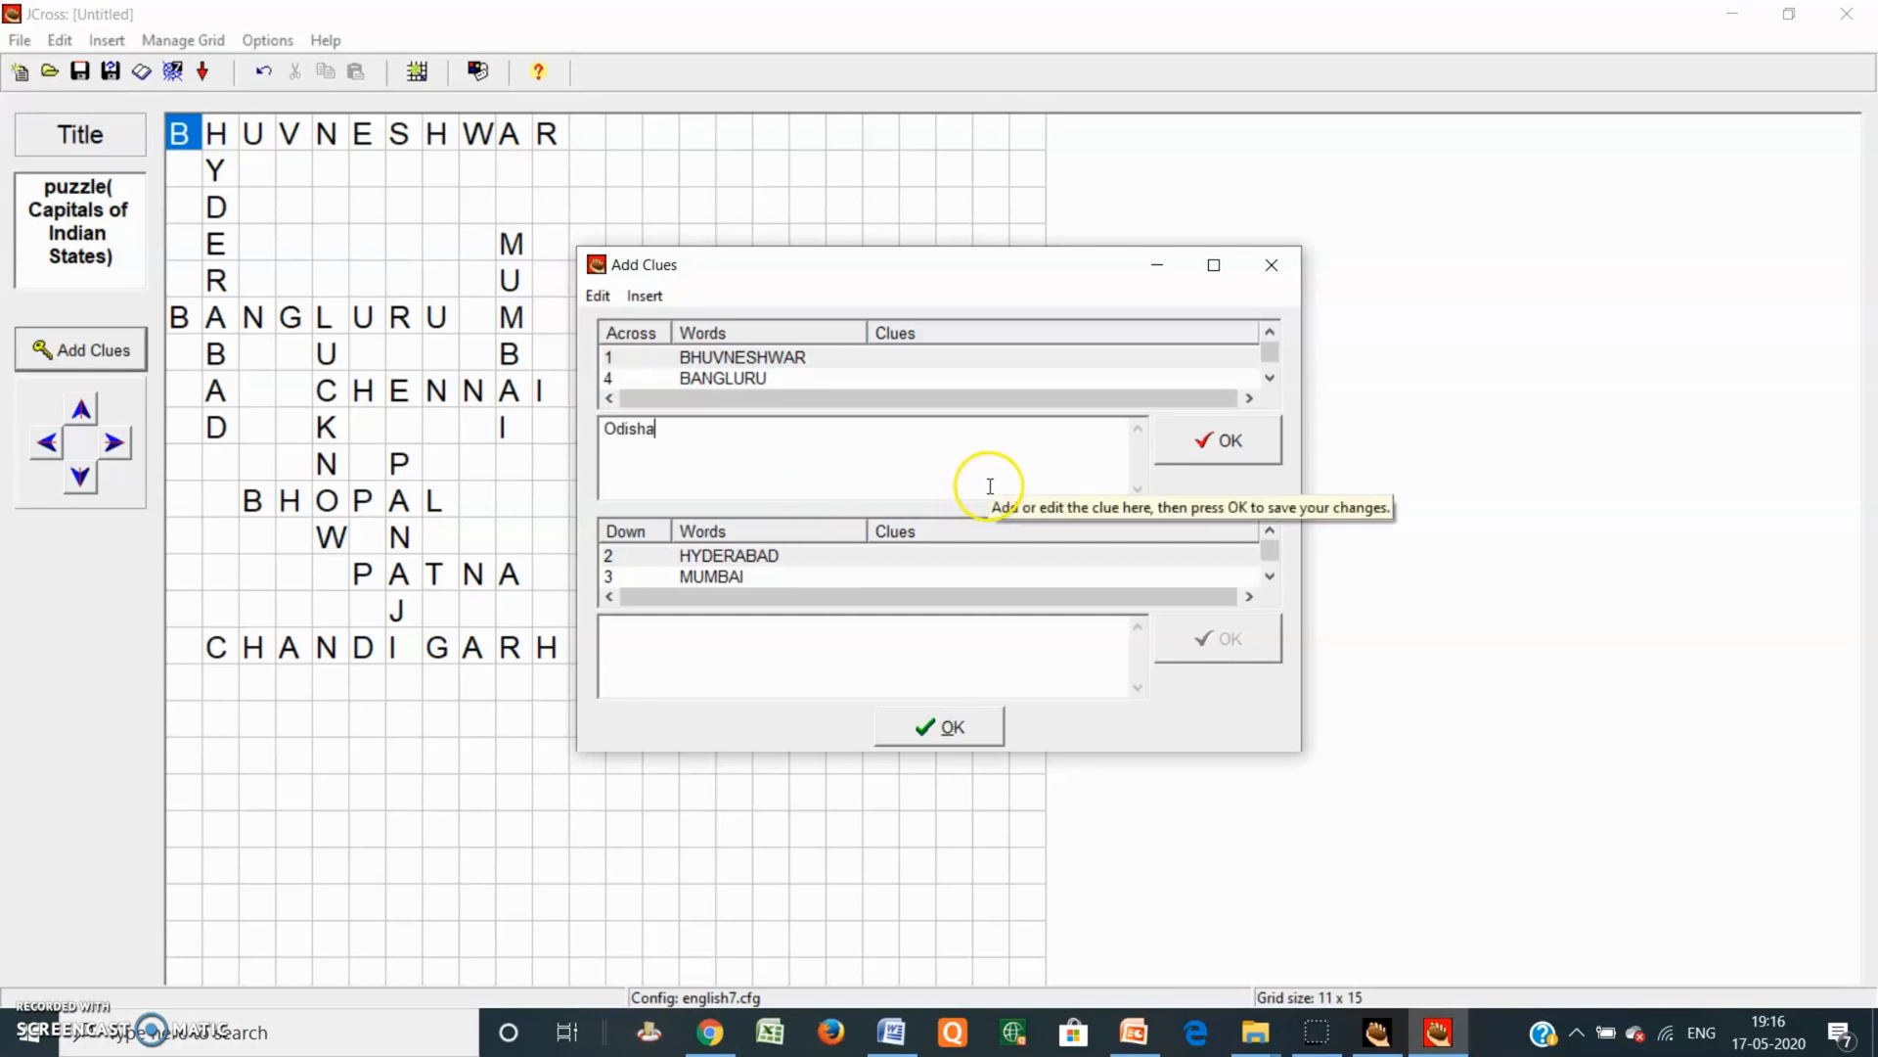
pyautogui.click(1211, 445)
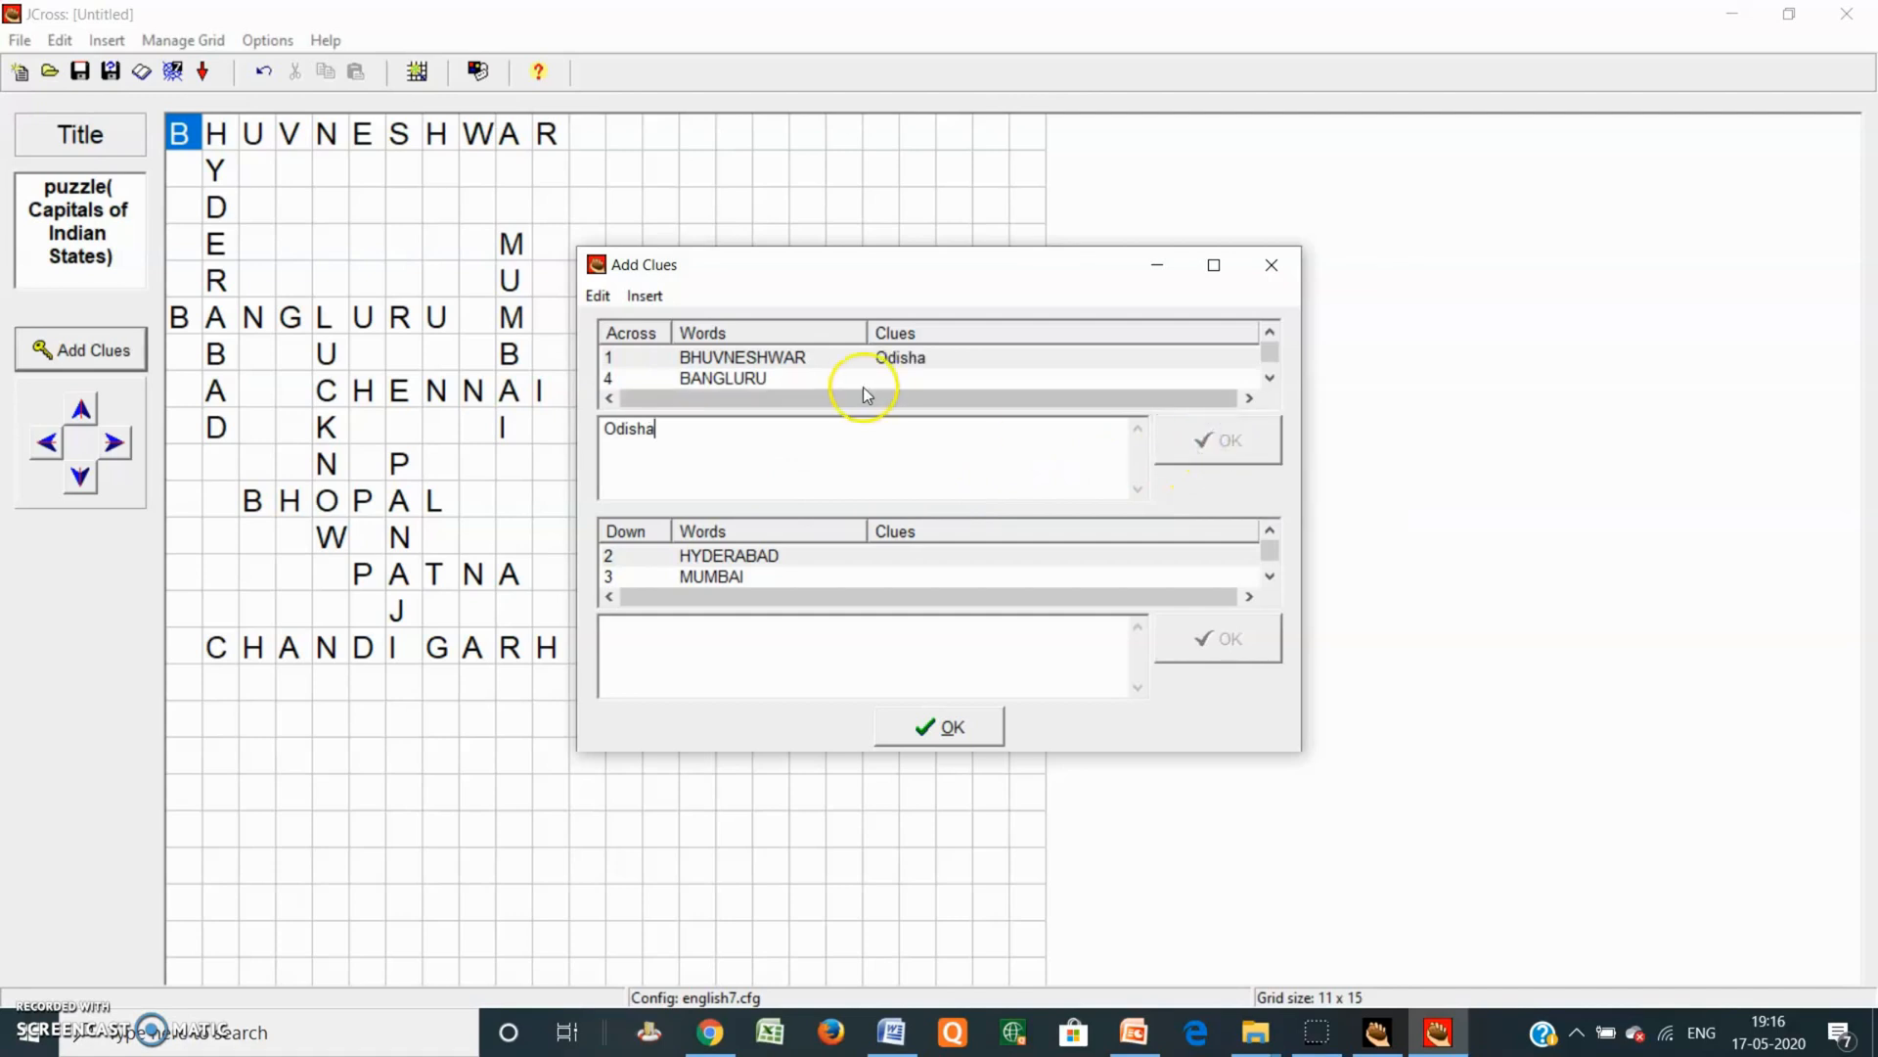
pyautogui.click(820, 378)
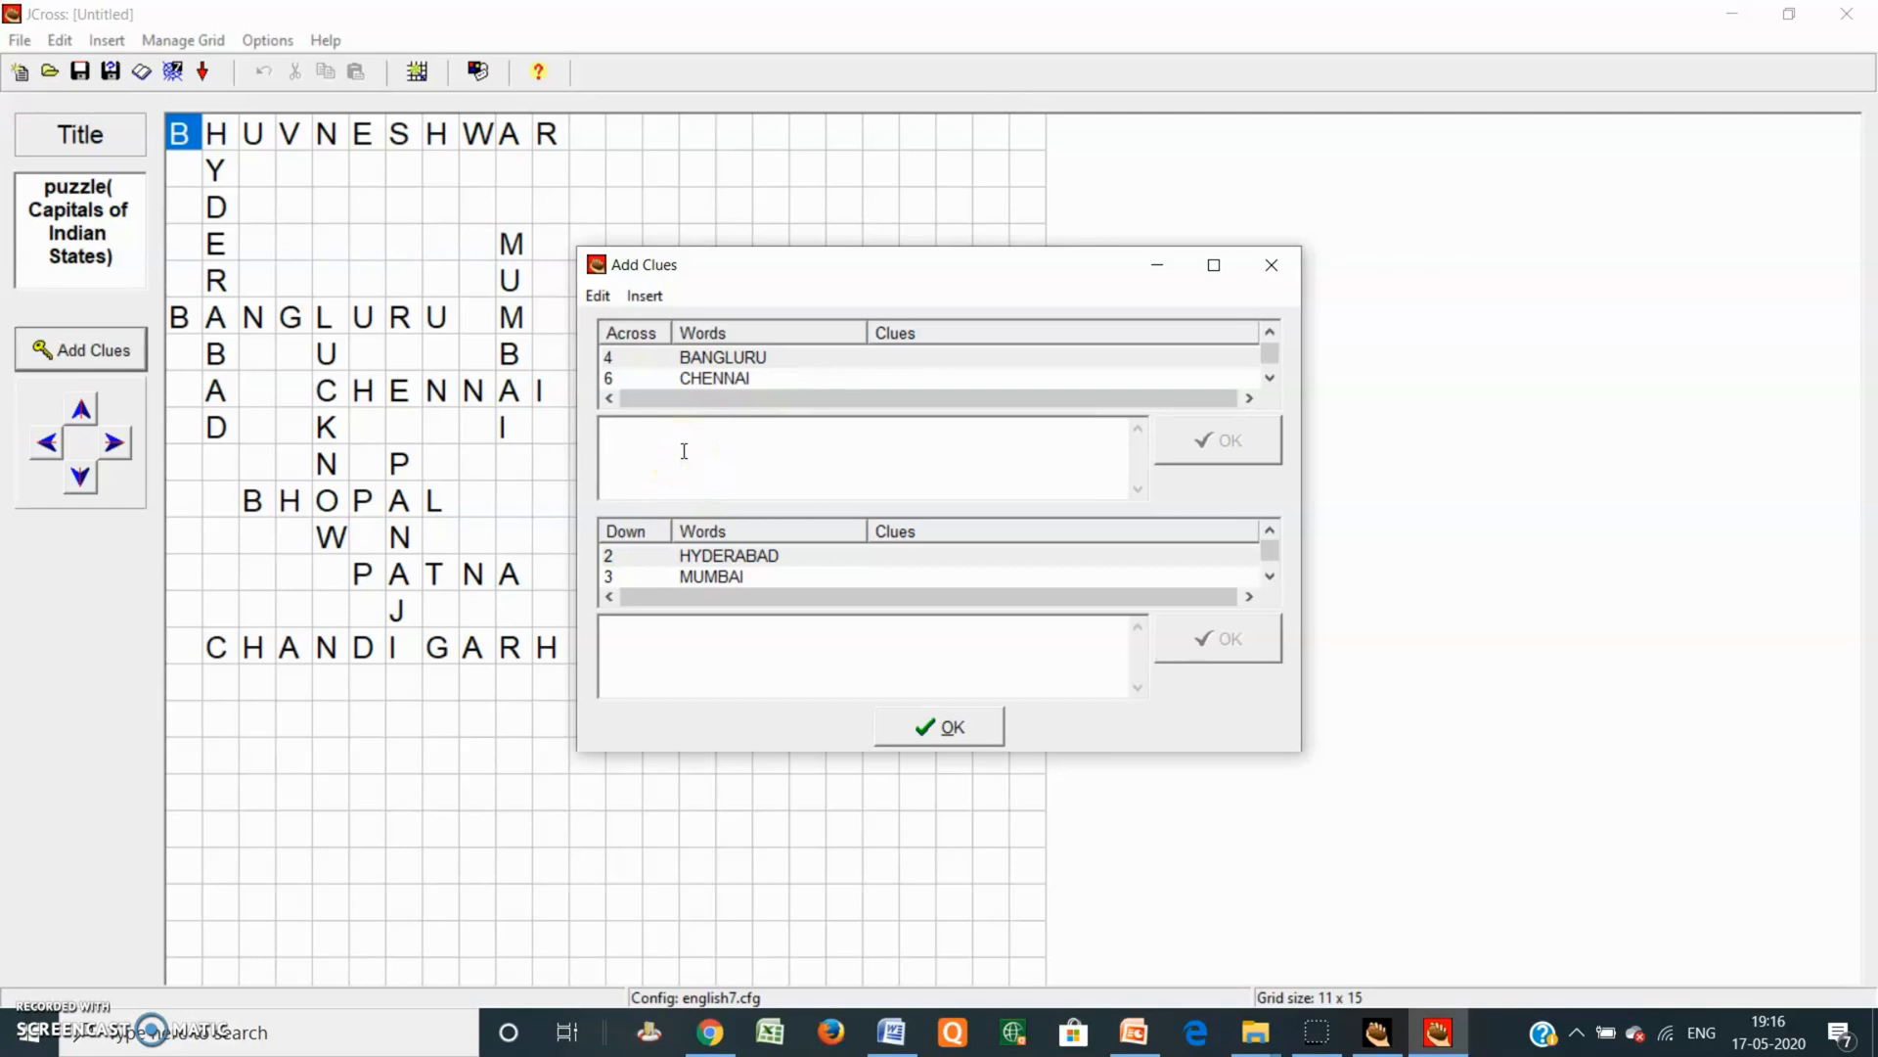
pyautogui.write('Karnataka')
pyautogui.click(1229, 448)
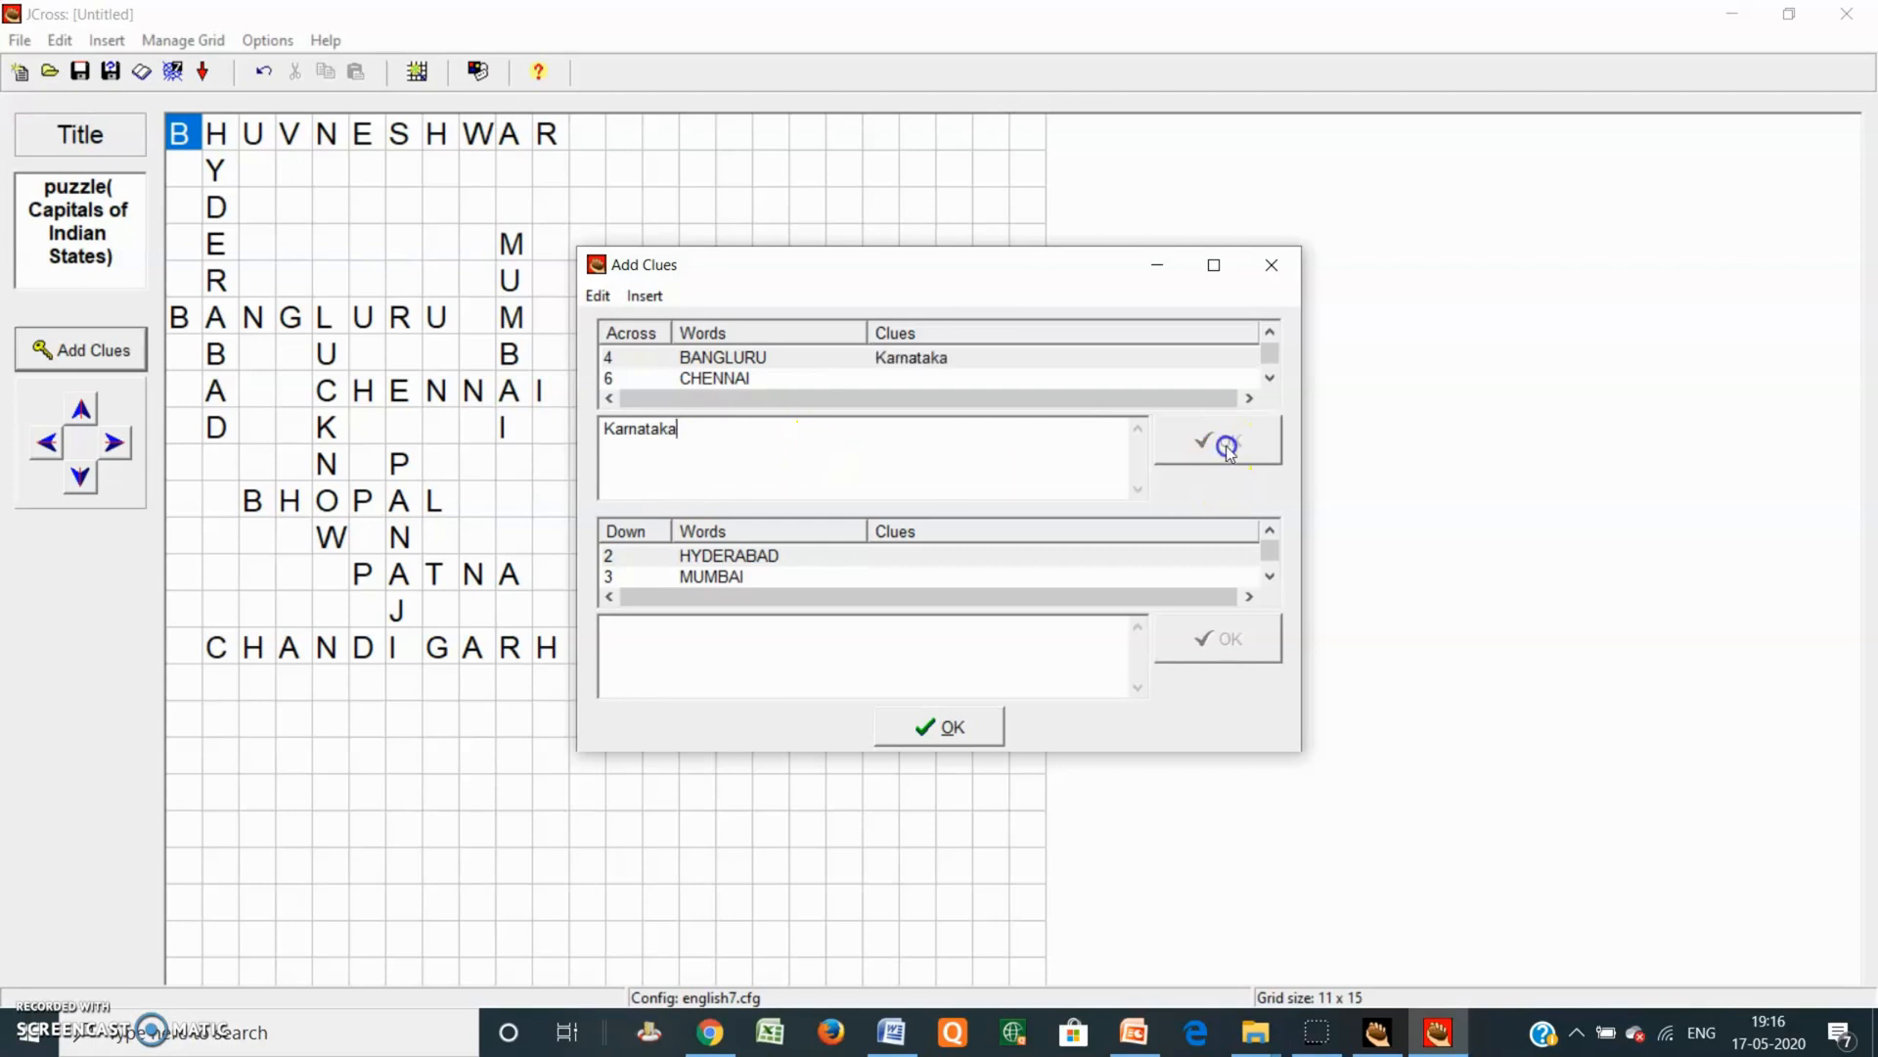
pyautogui.click(790, 375)
pyautogui.write('Tamilnadu')
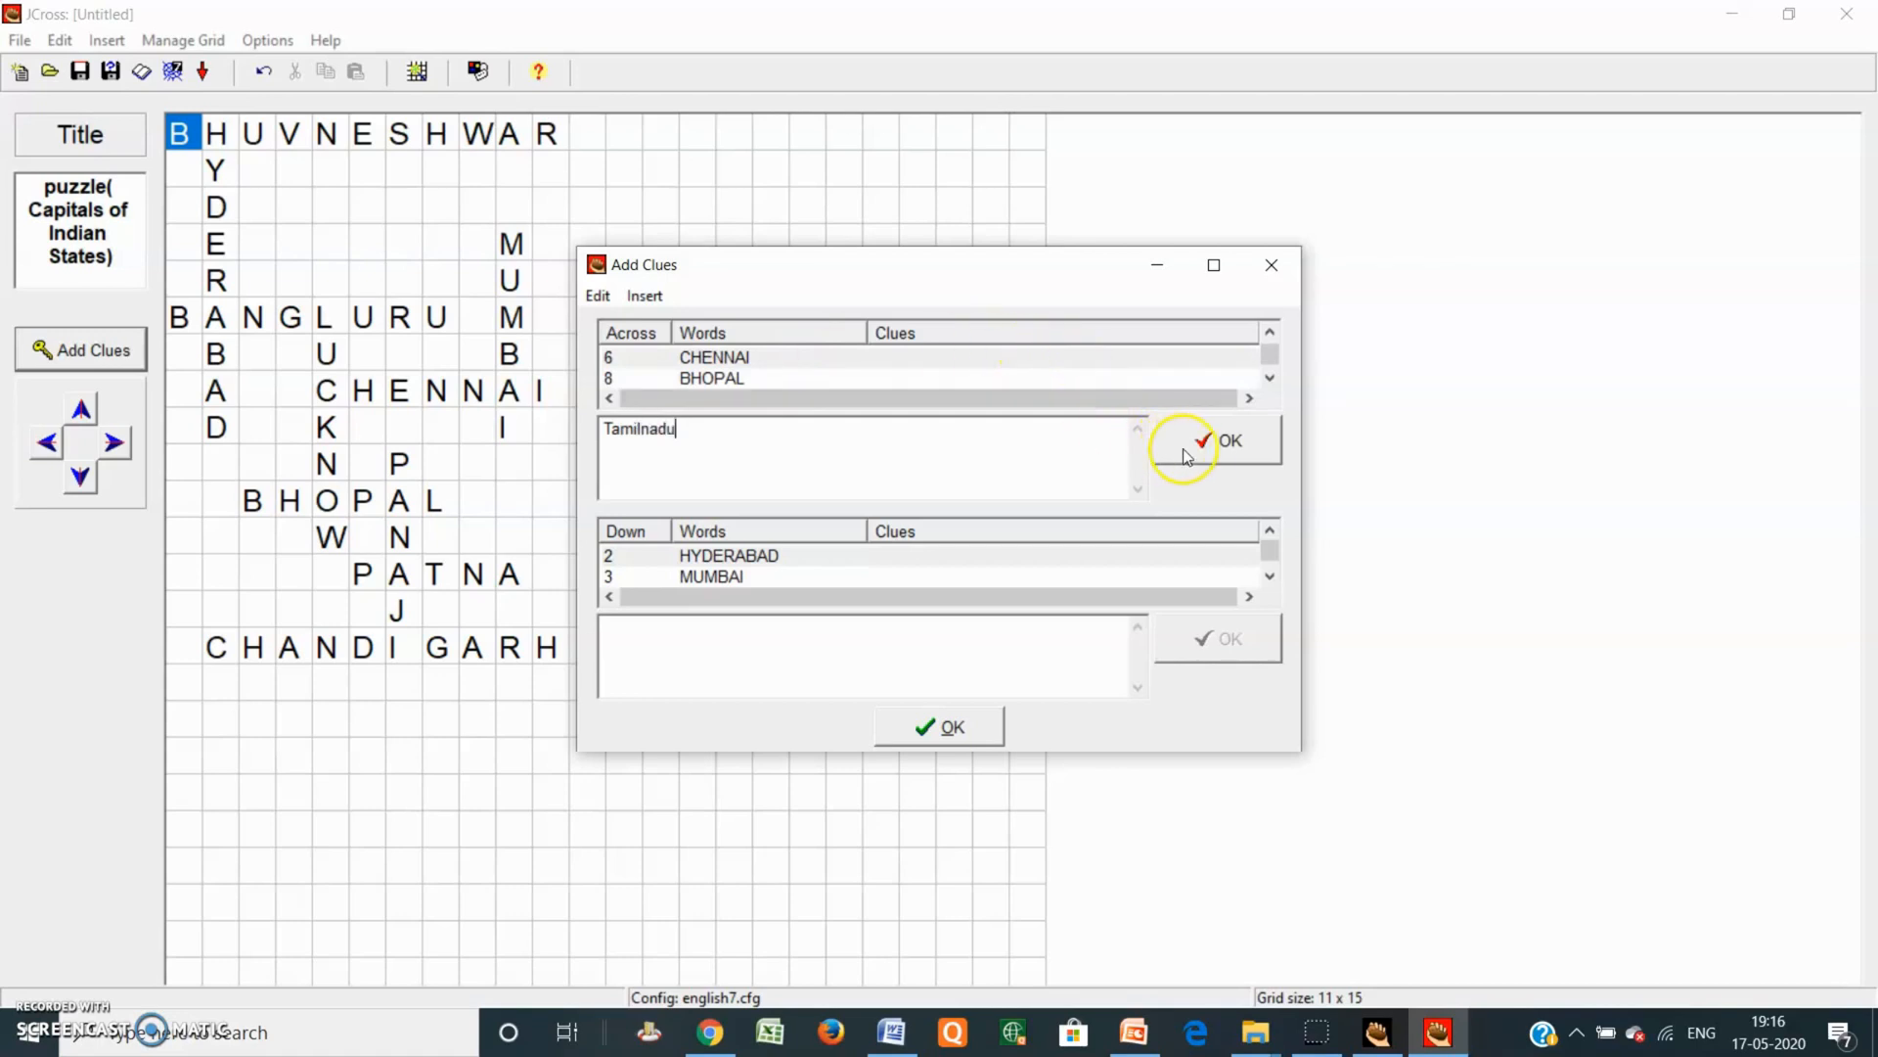
pyautogui.click(1213, 445)
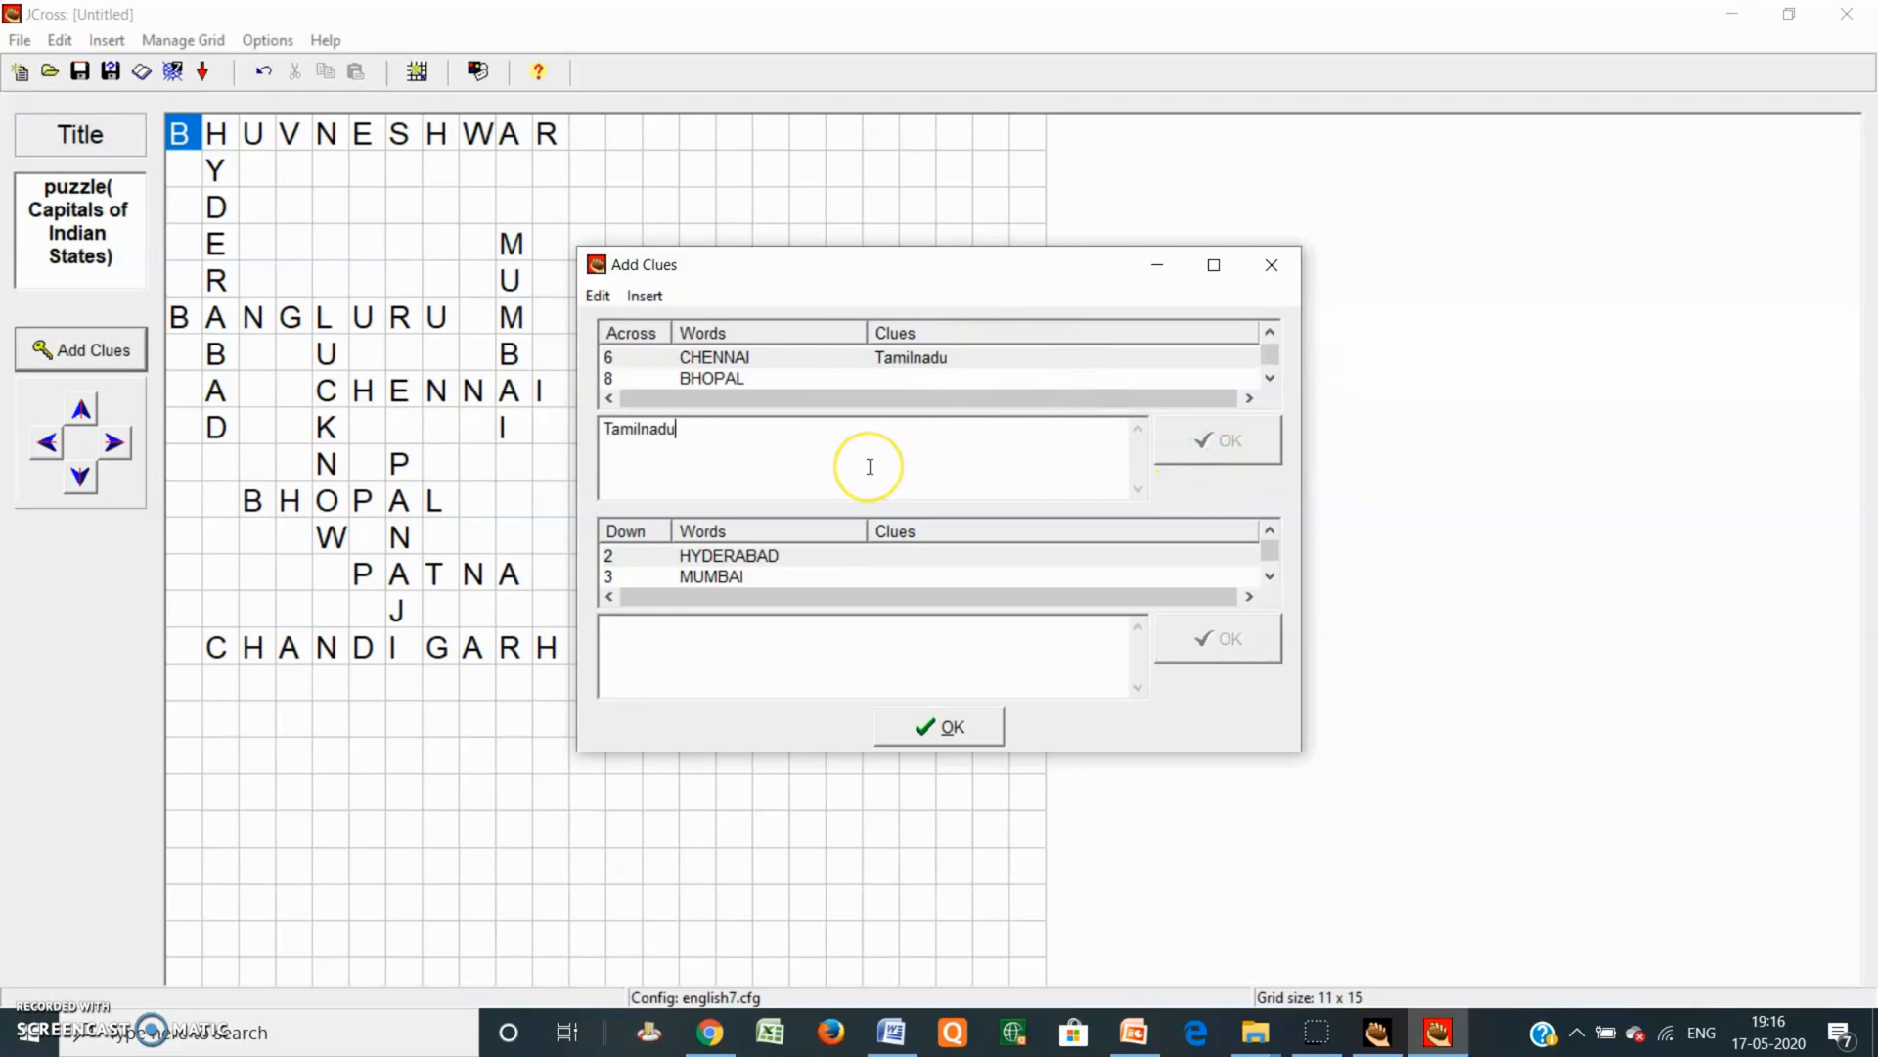
# Step: Add clues Madhyapradesh for BHOPAL, Bihar for PATNA and Panjab for CHANDIGARH
pyautogui.click(812, 380)
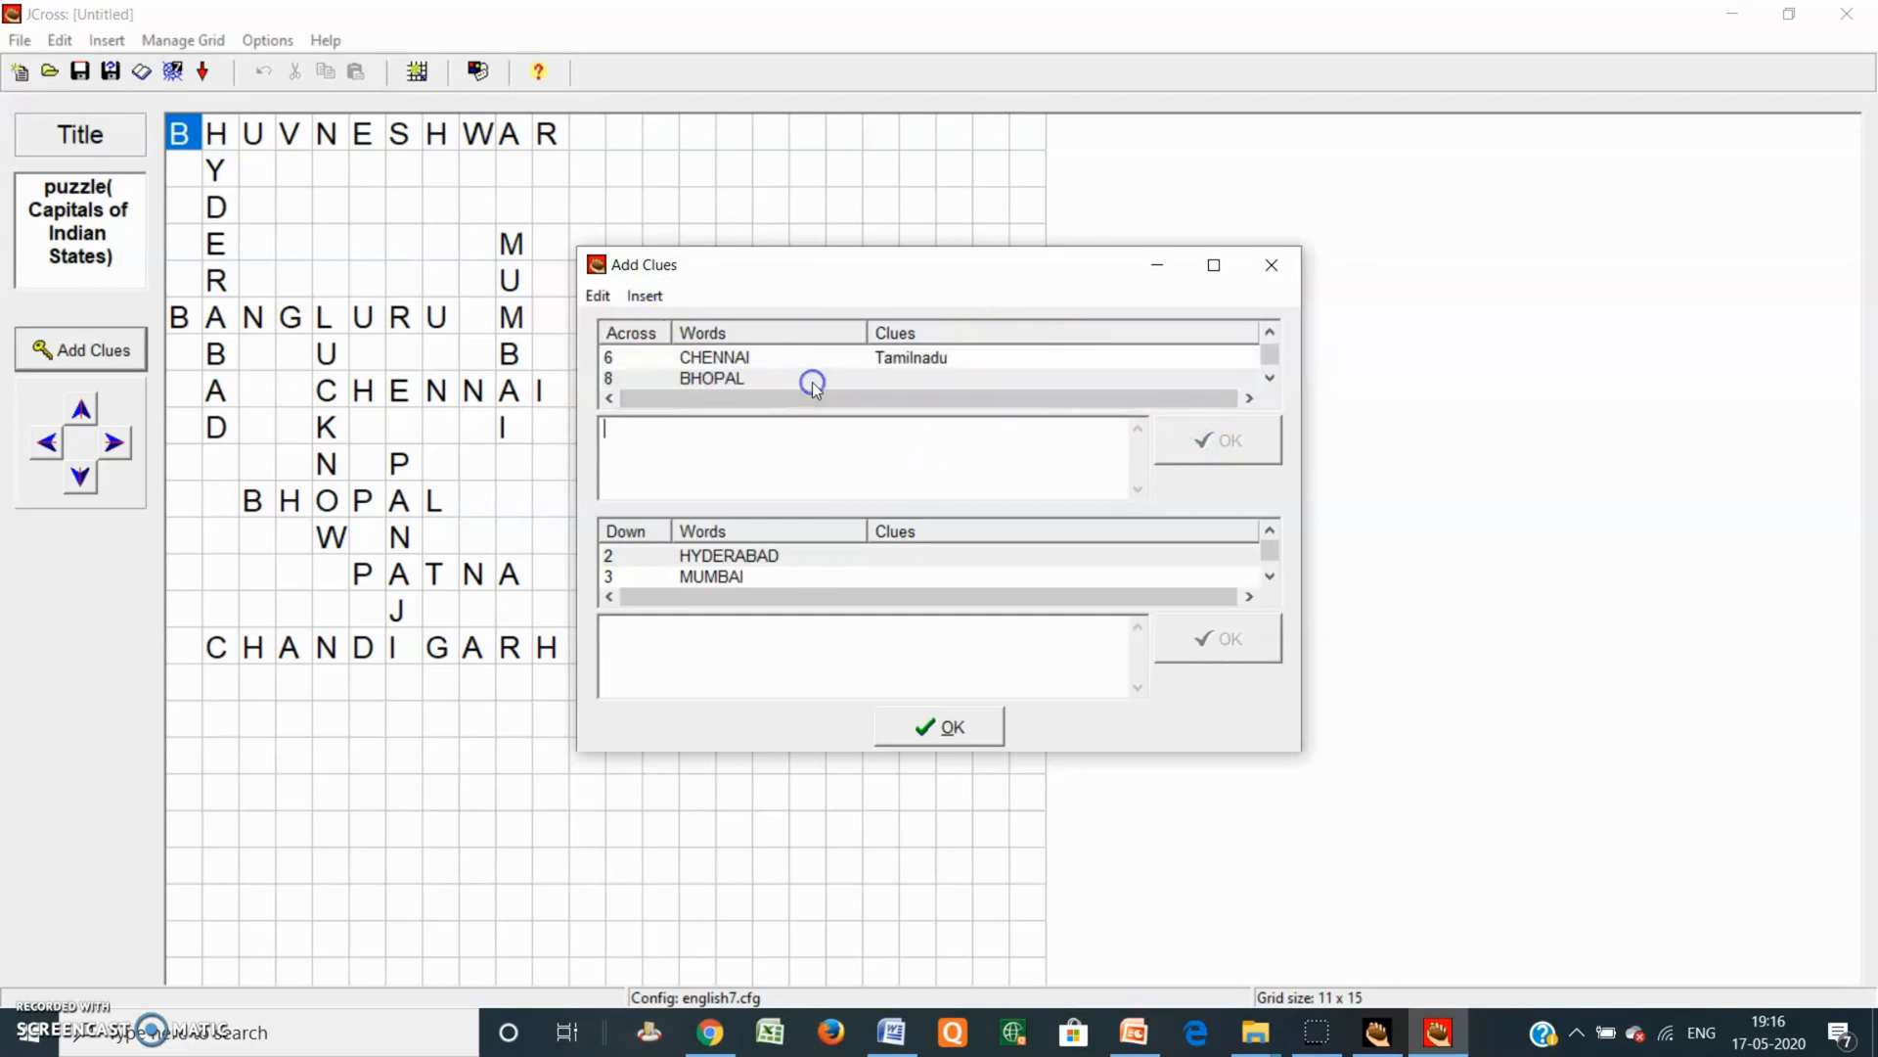
pyautogui.write('Madhyapradesh')
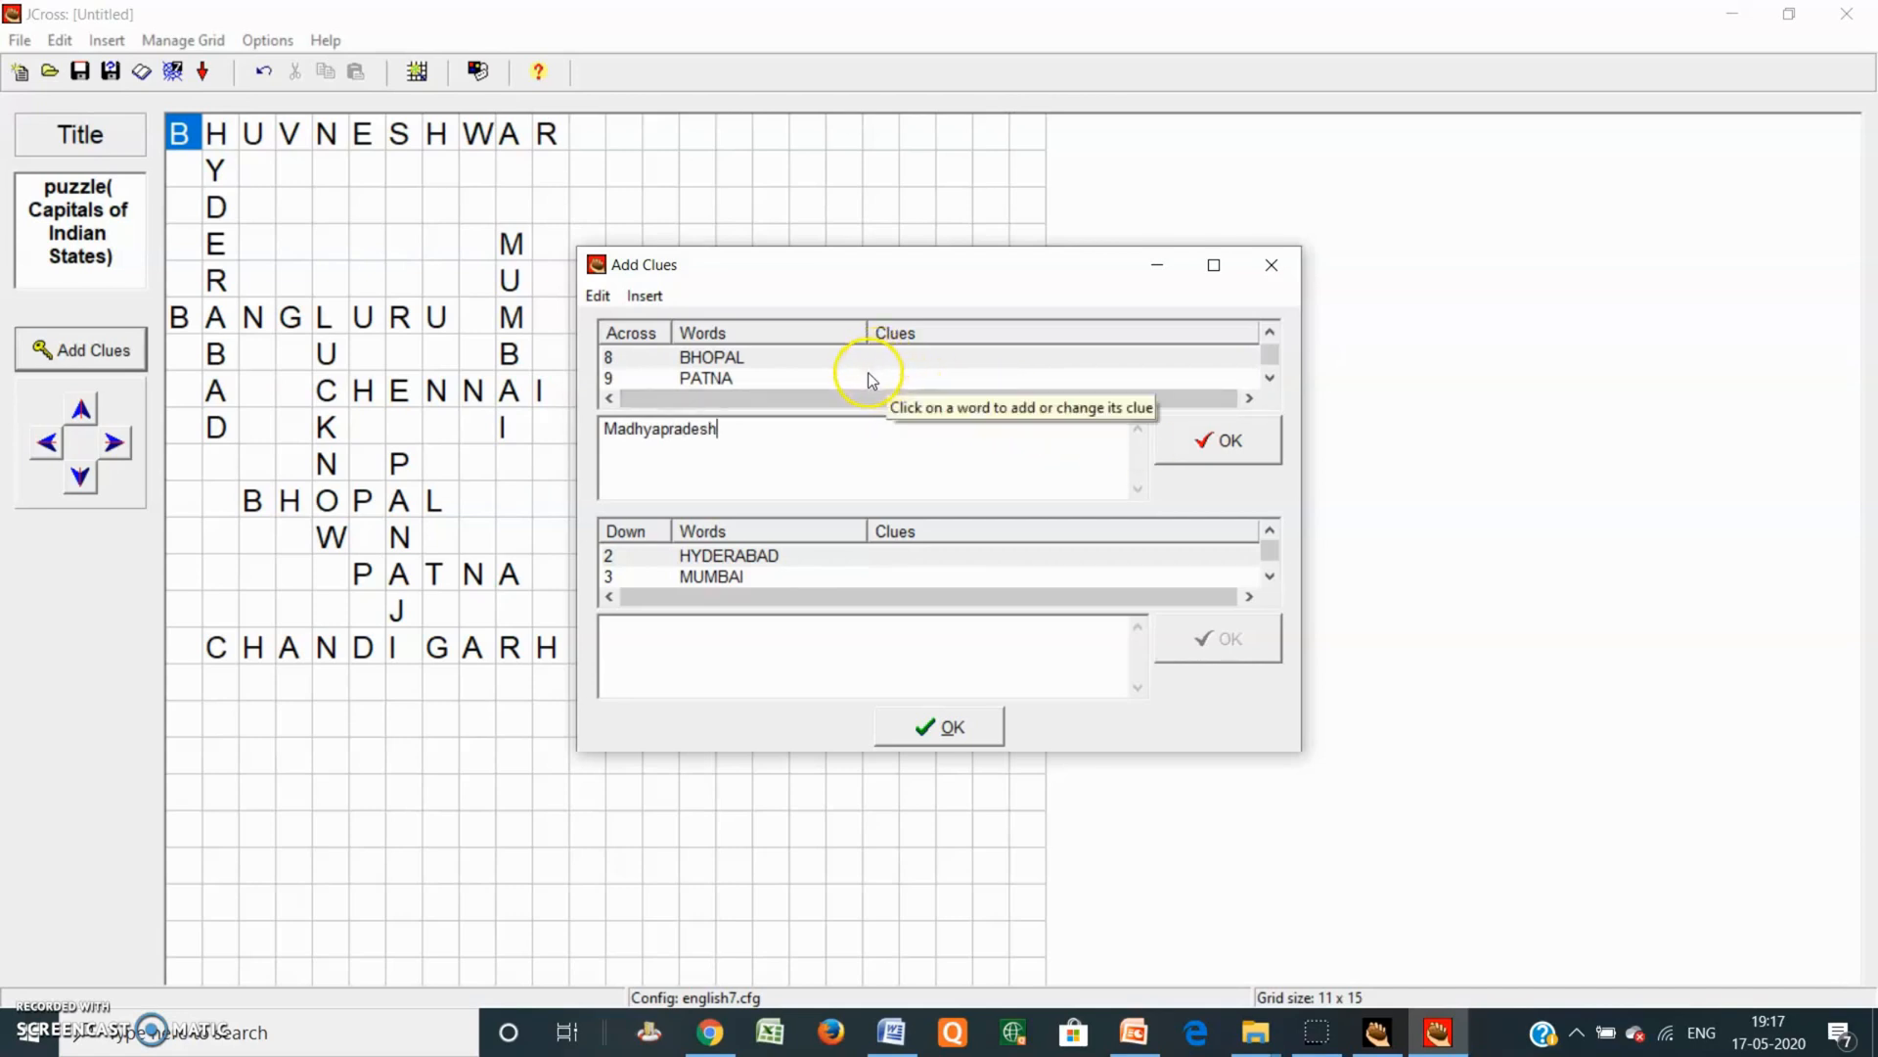
pyautogui.click(1191, 447)
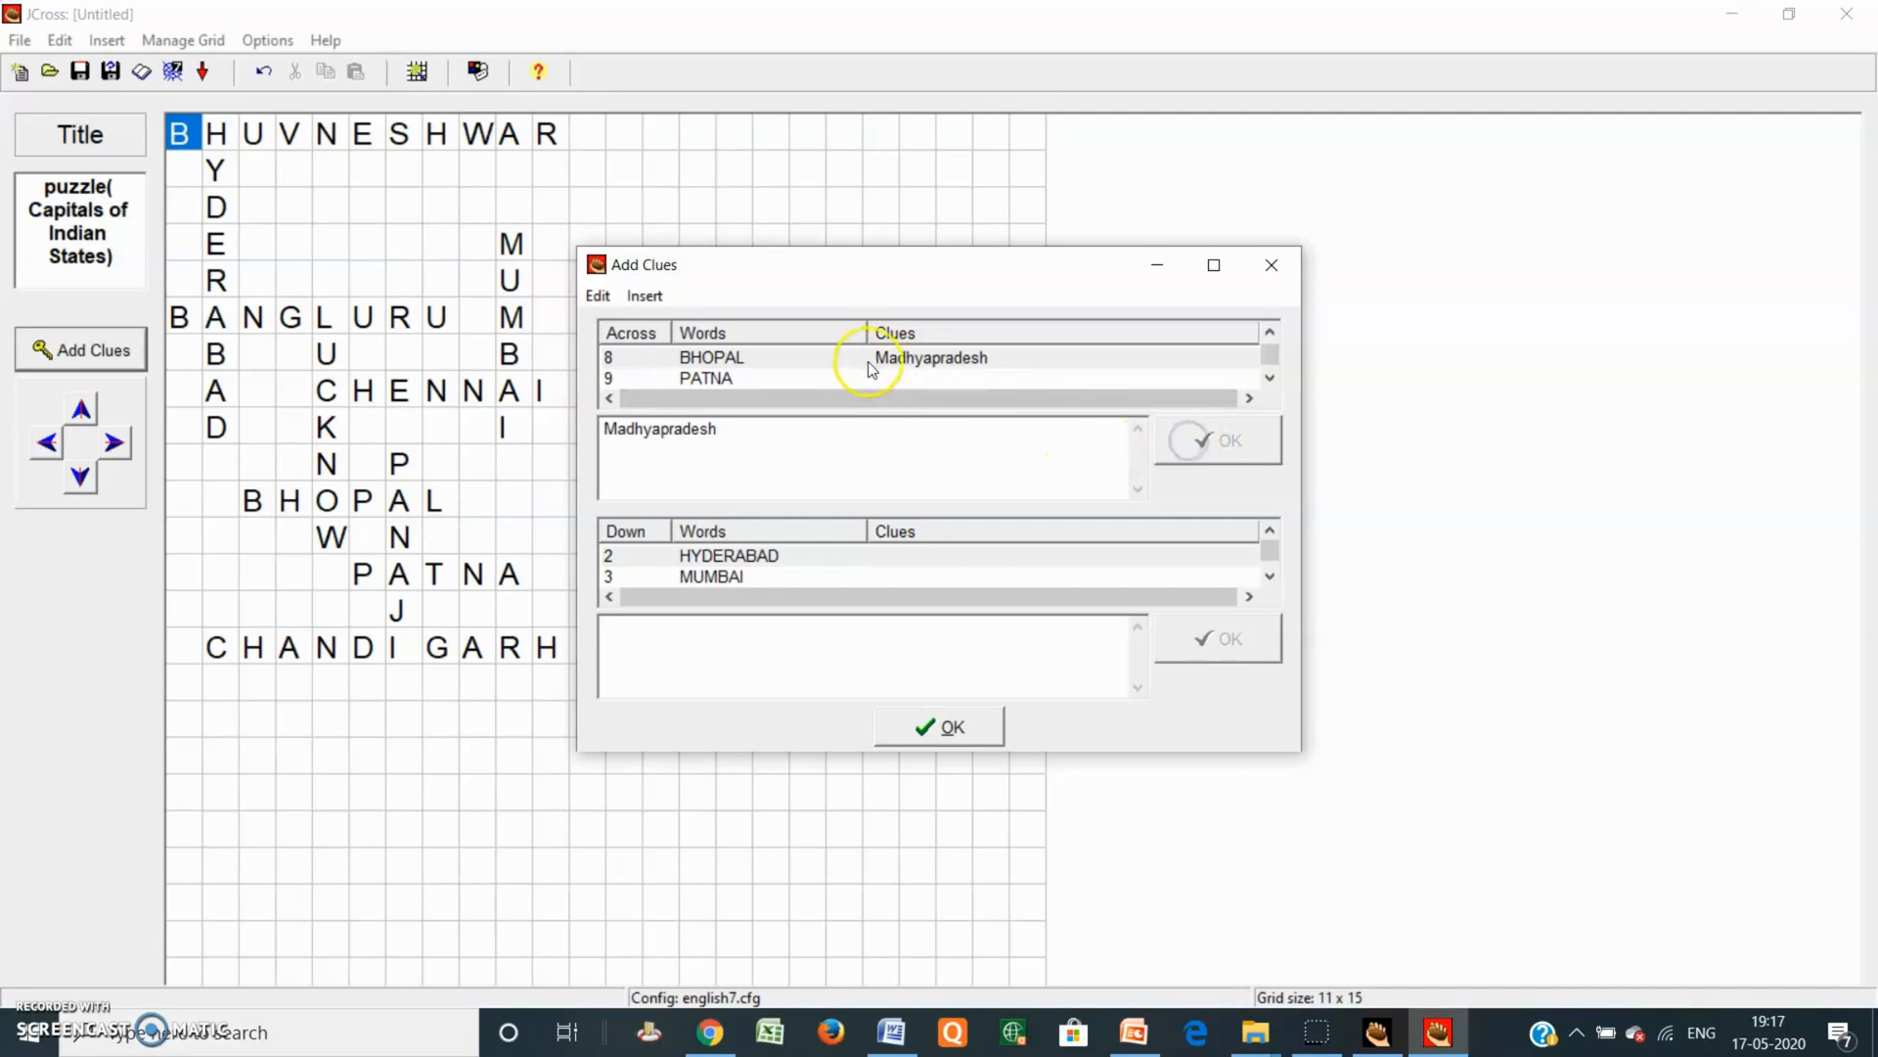
pyautogui.click(844, 379)
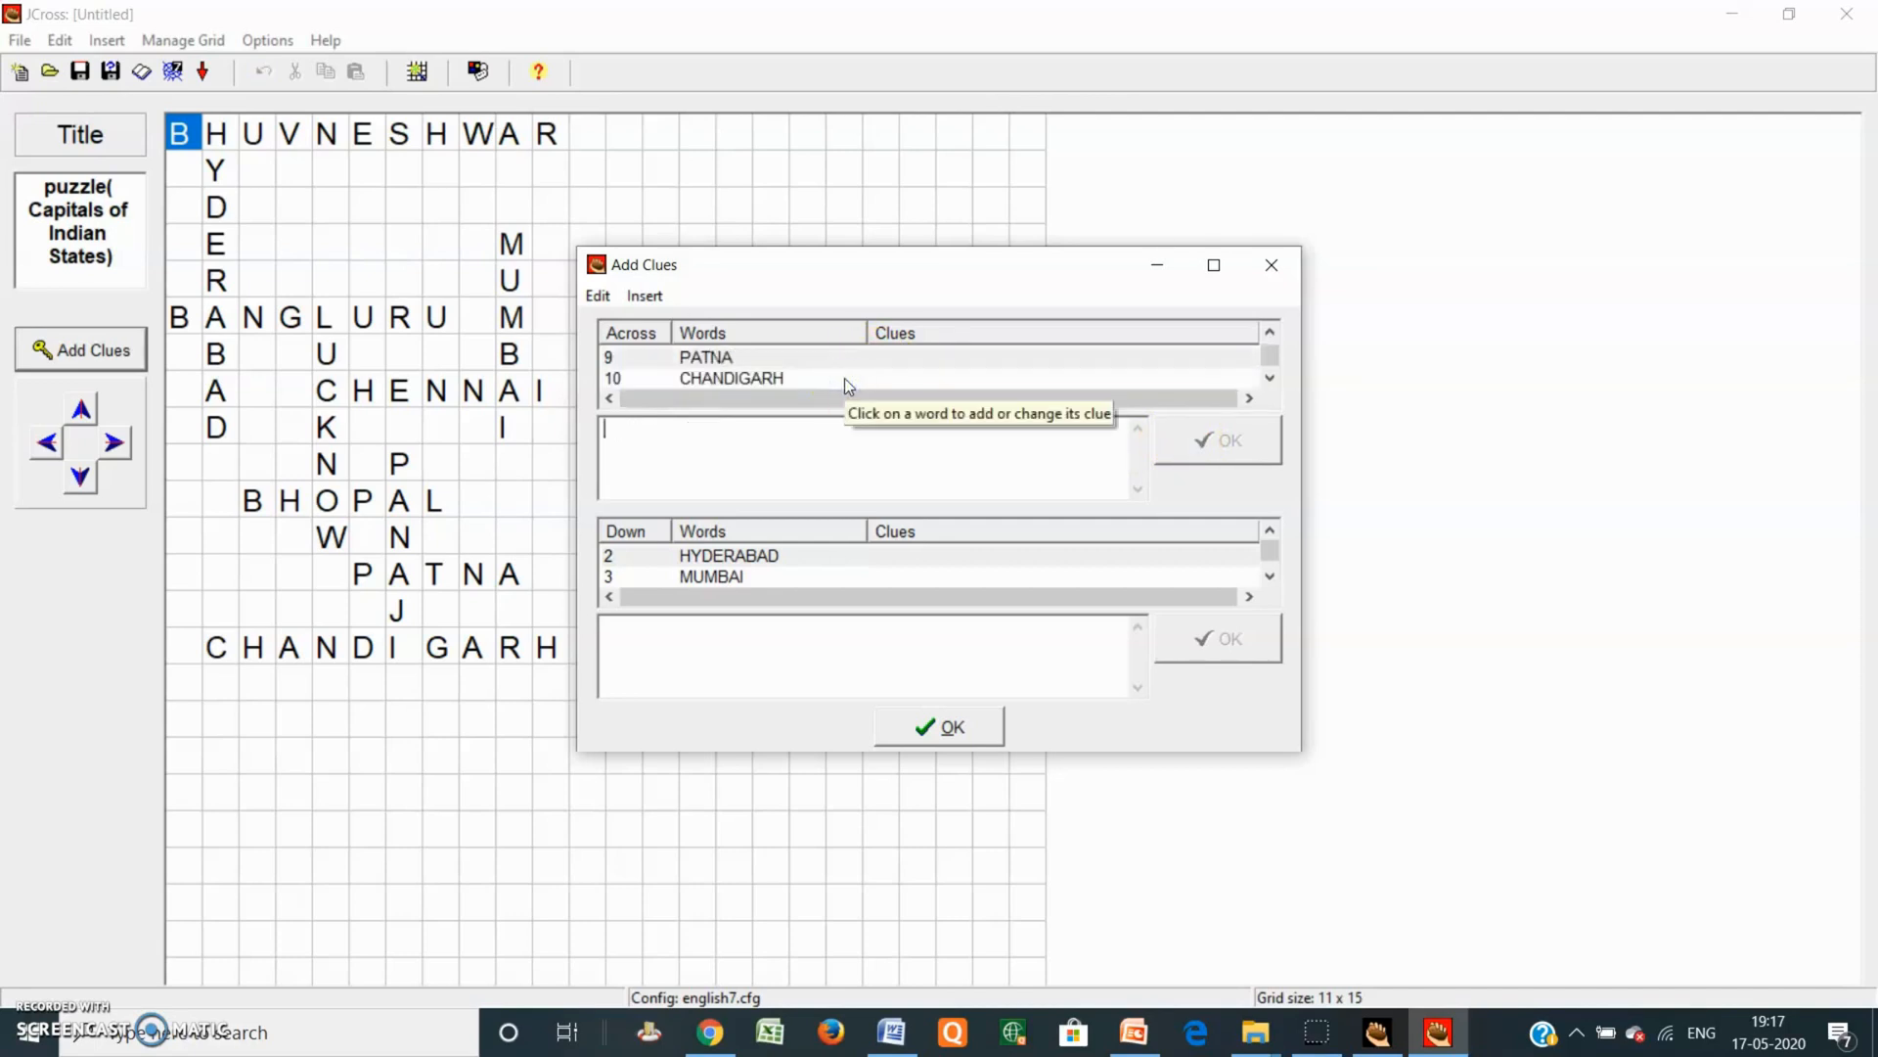
pyautogui.write('Bihar')
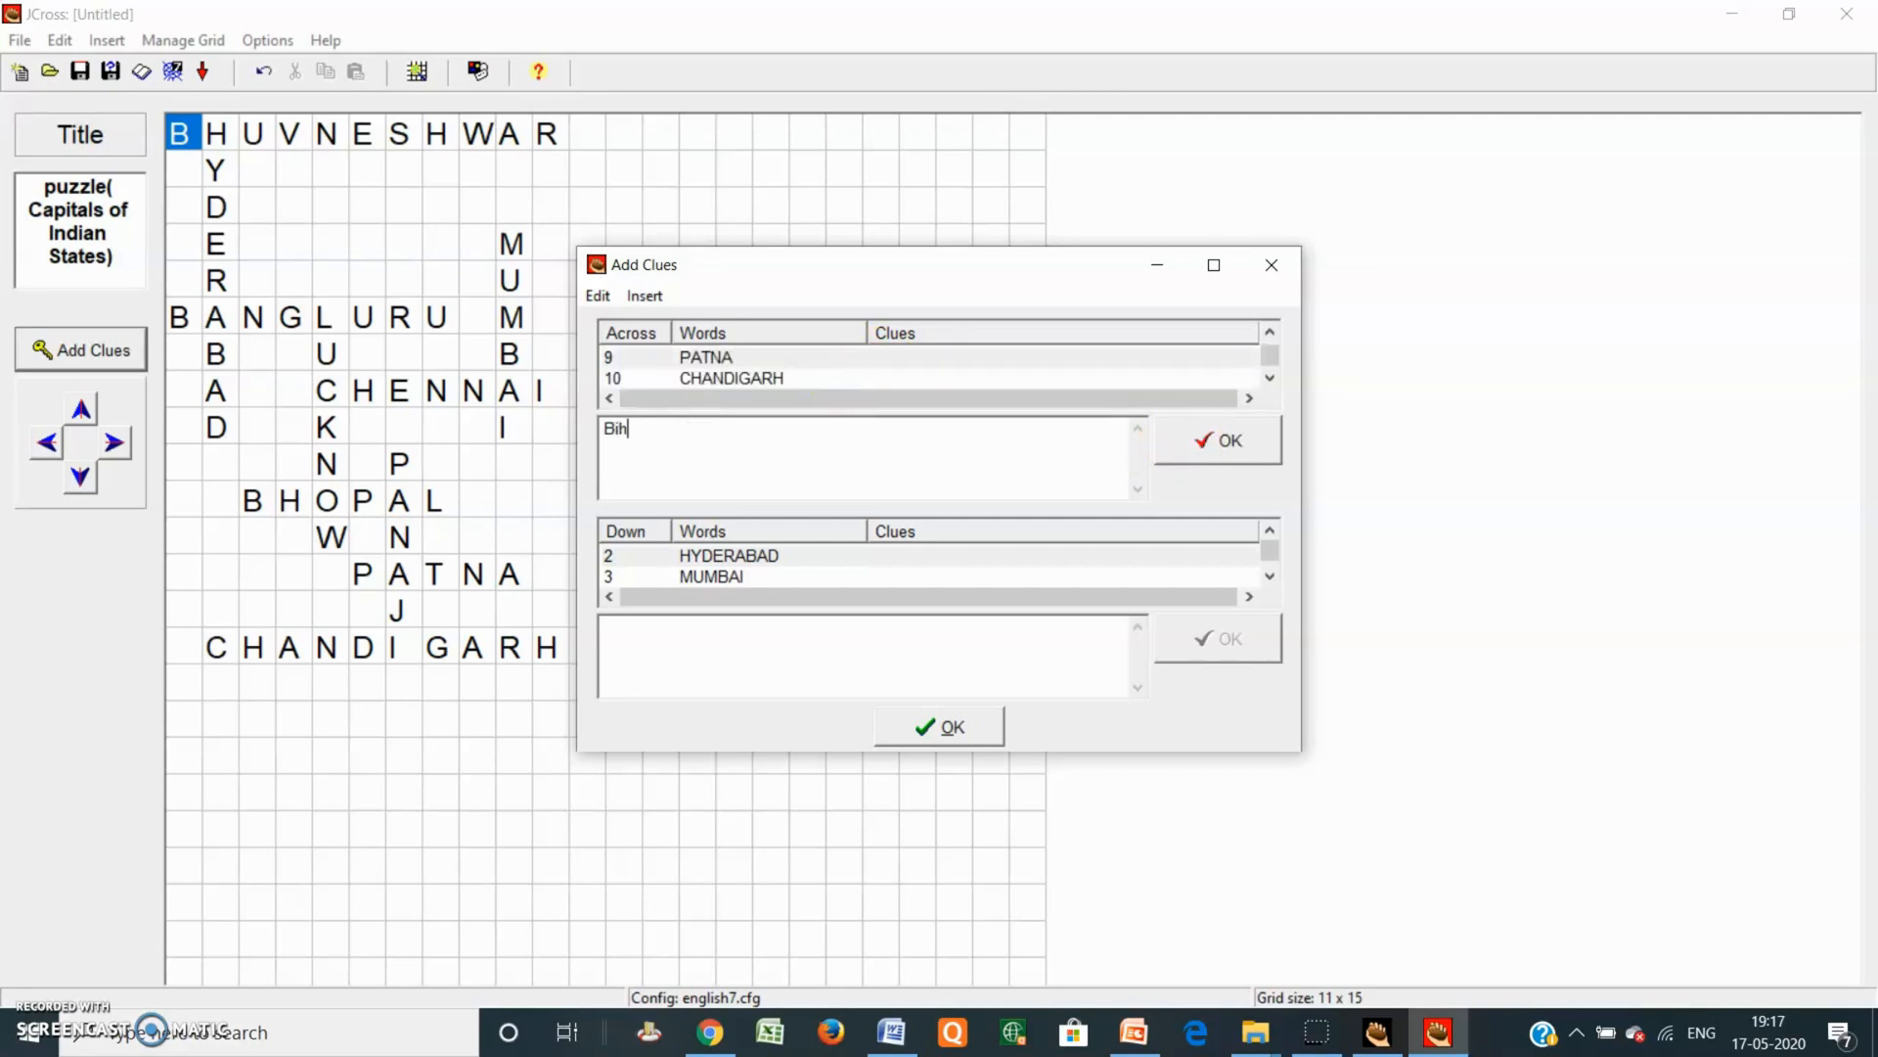
pyautogui.click(1228, 438)
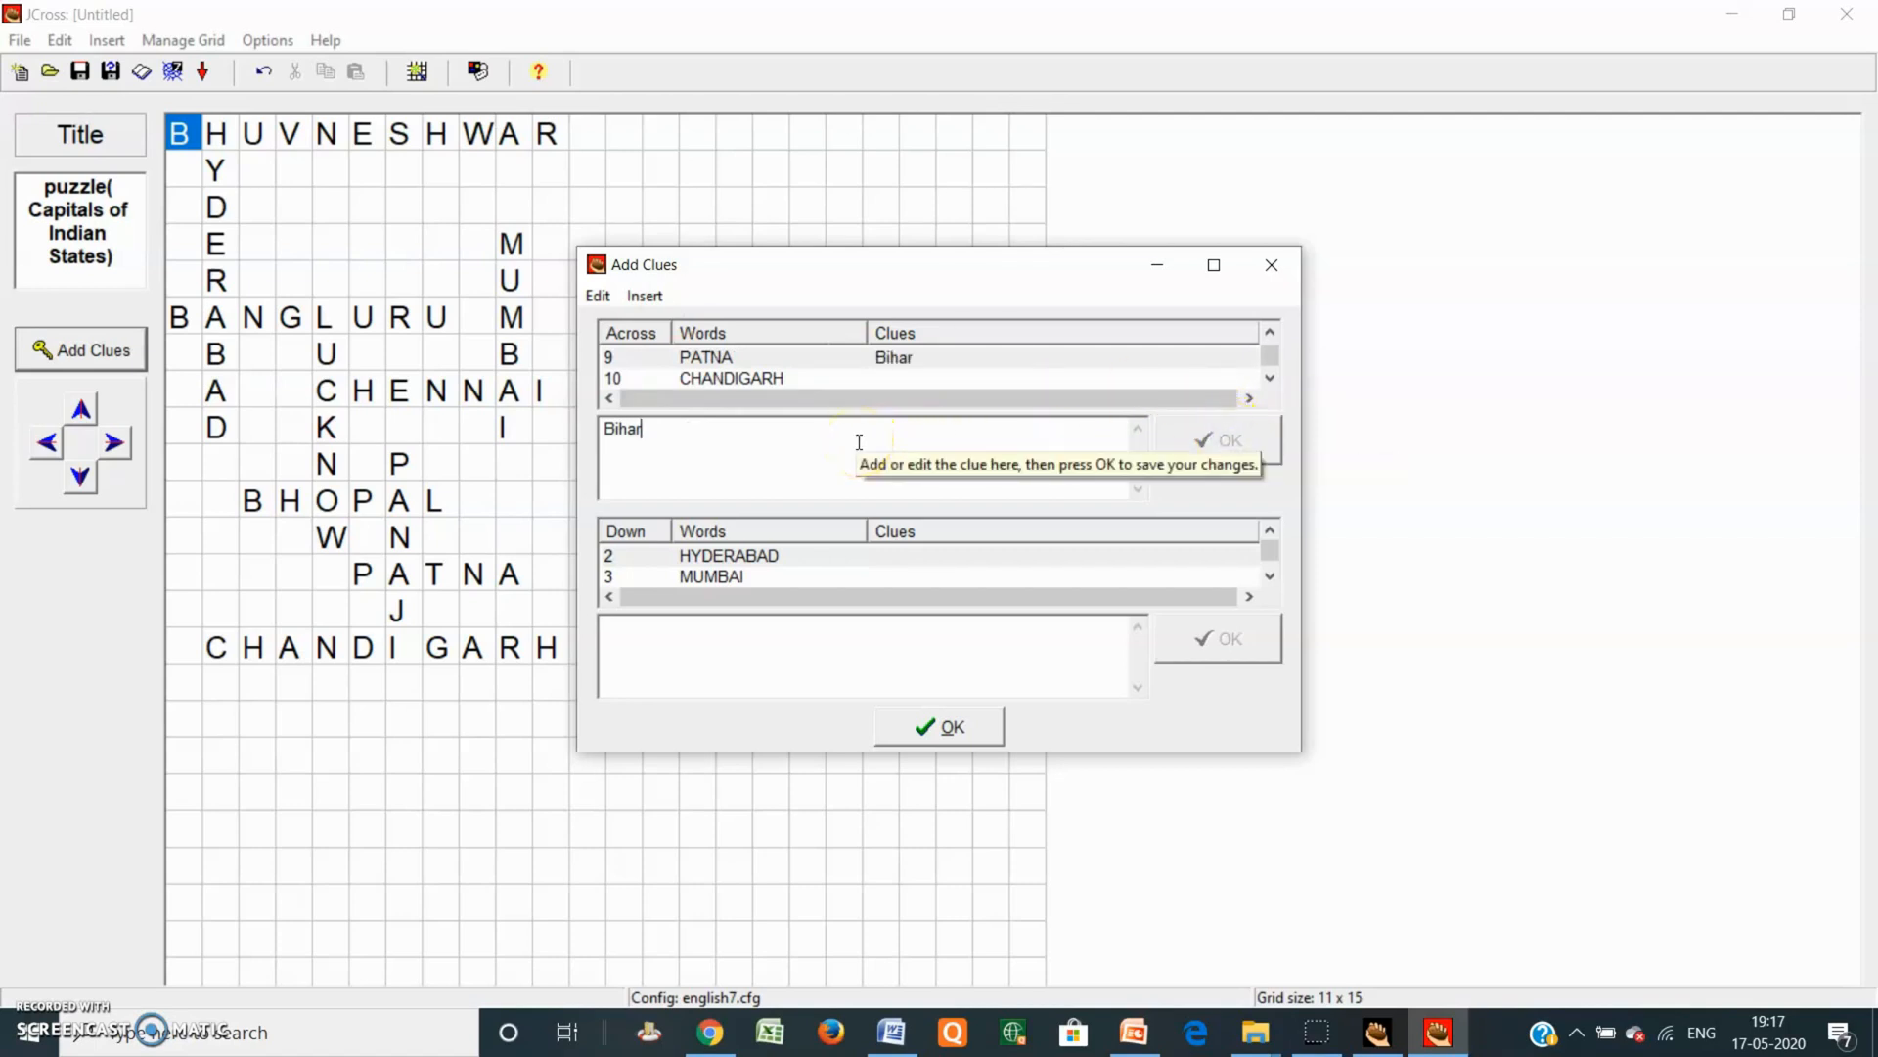
pyautogui.click(773, 376)
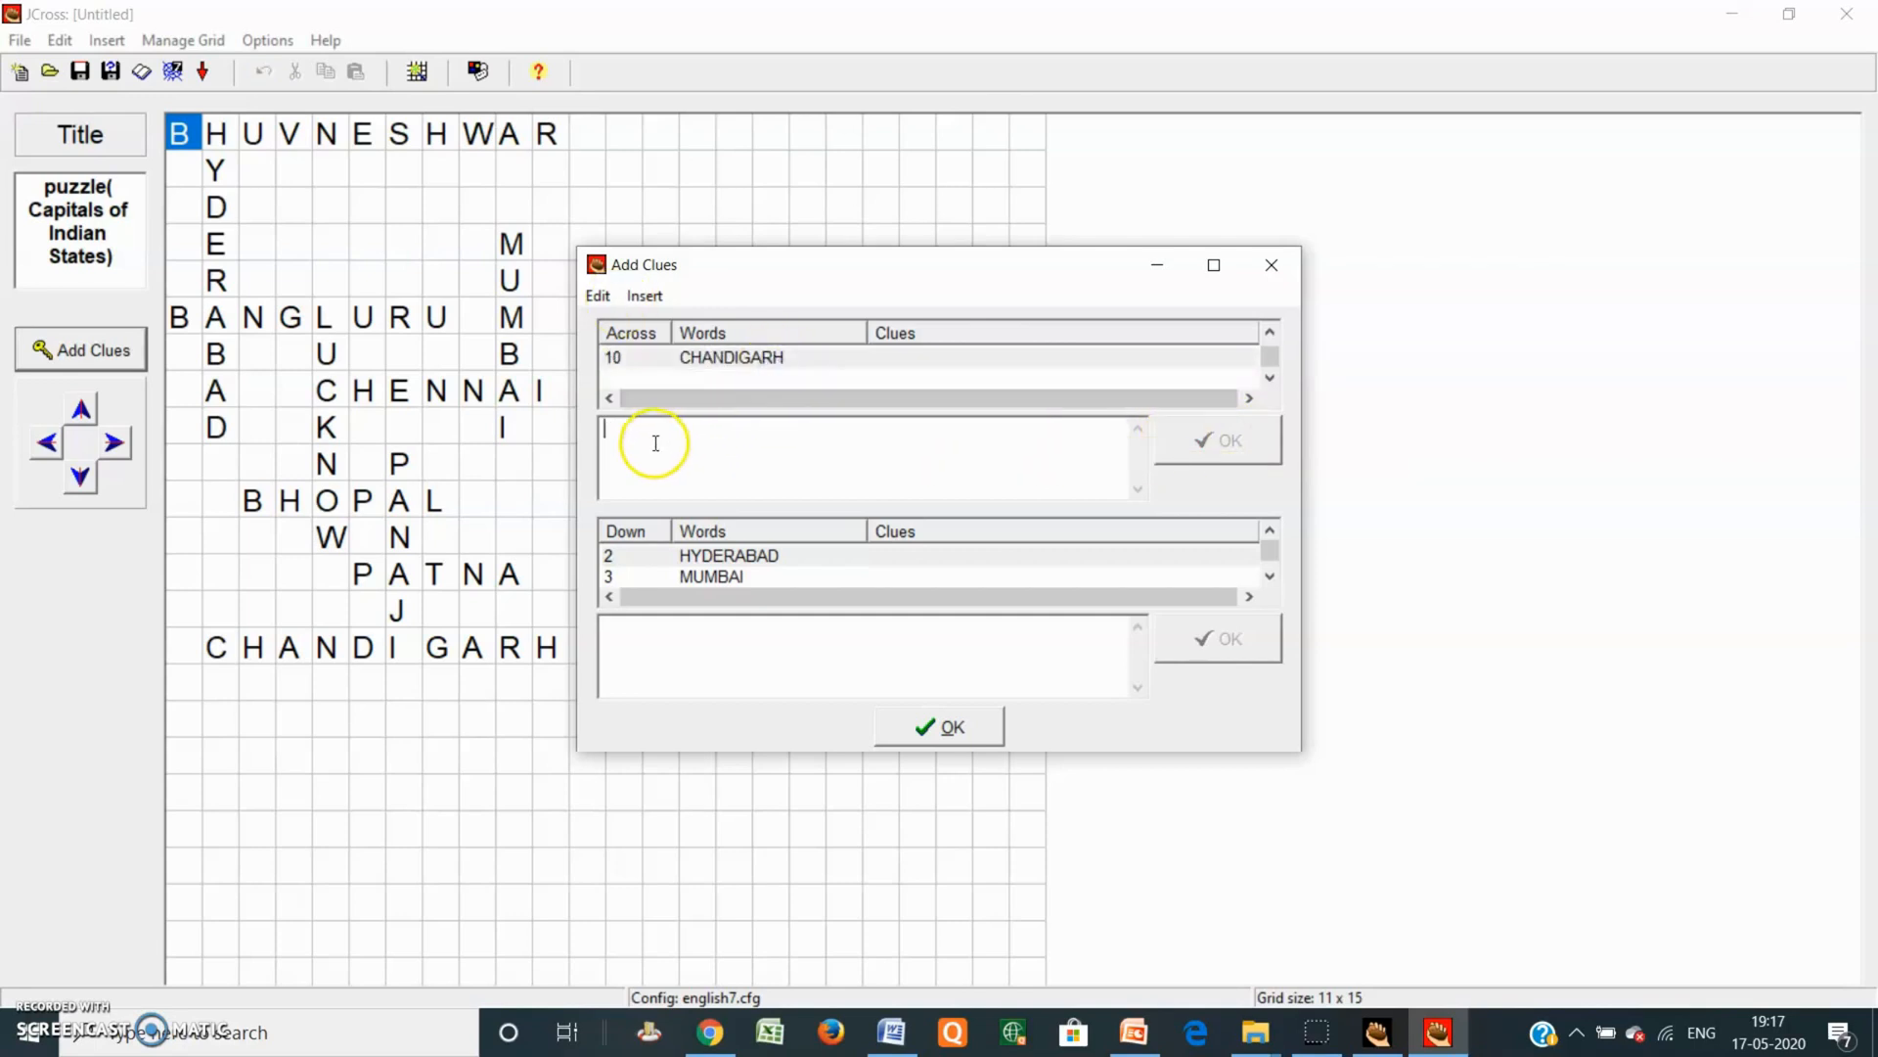
pyautogui.write('Panjab')
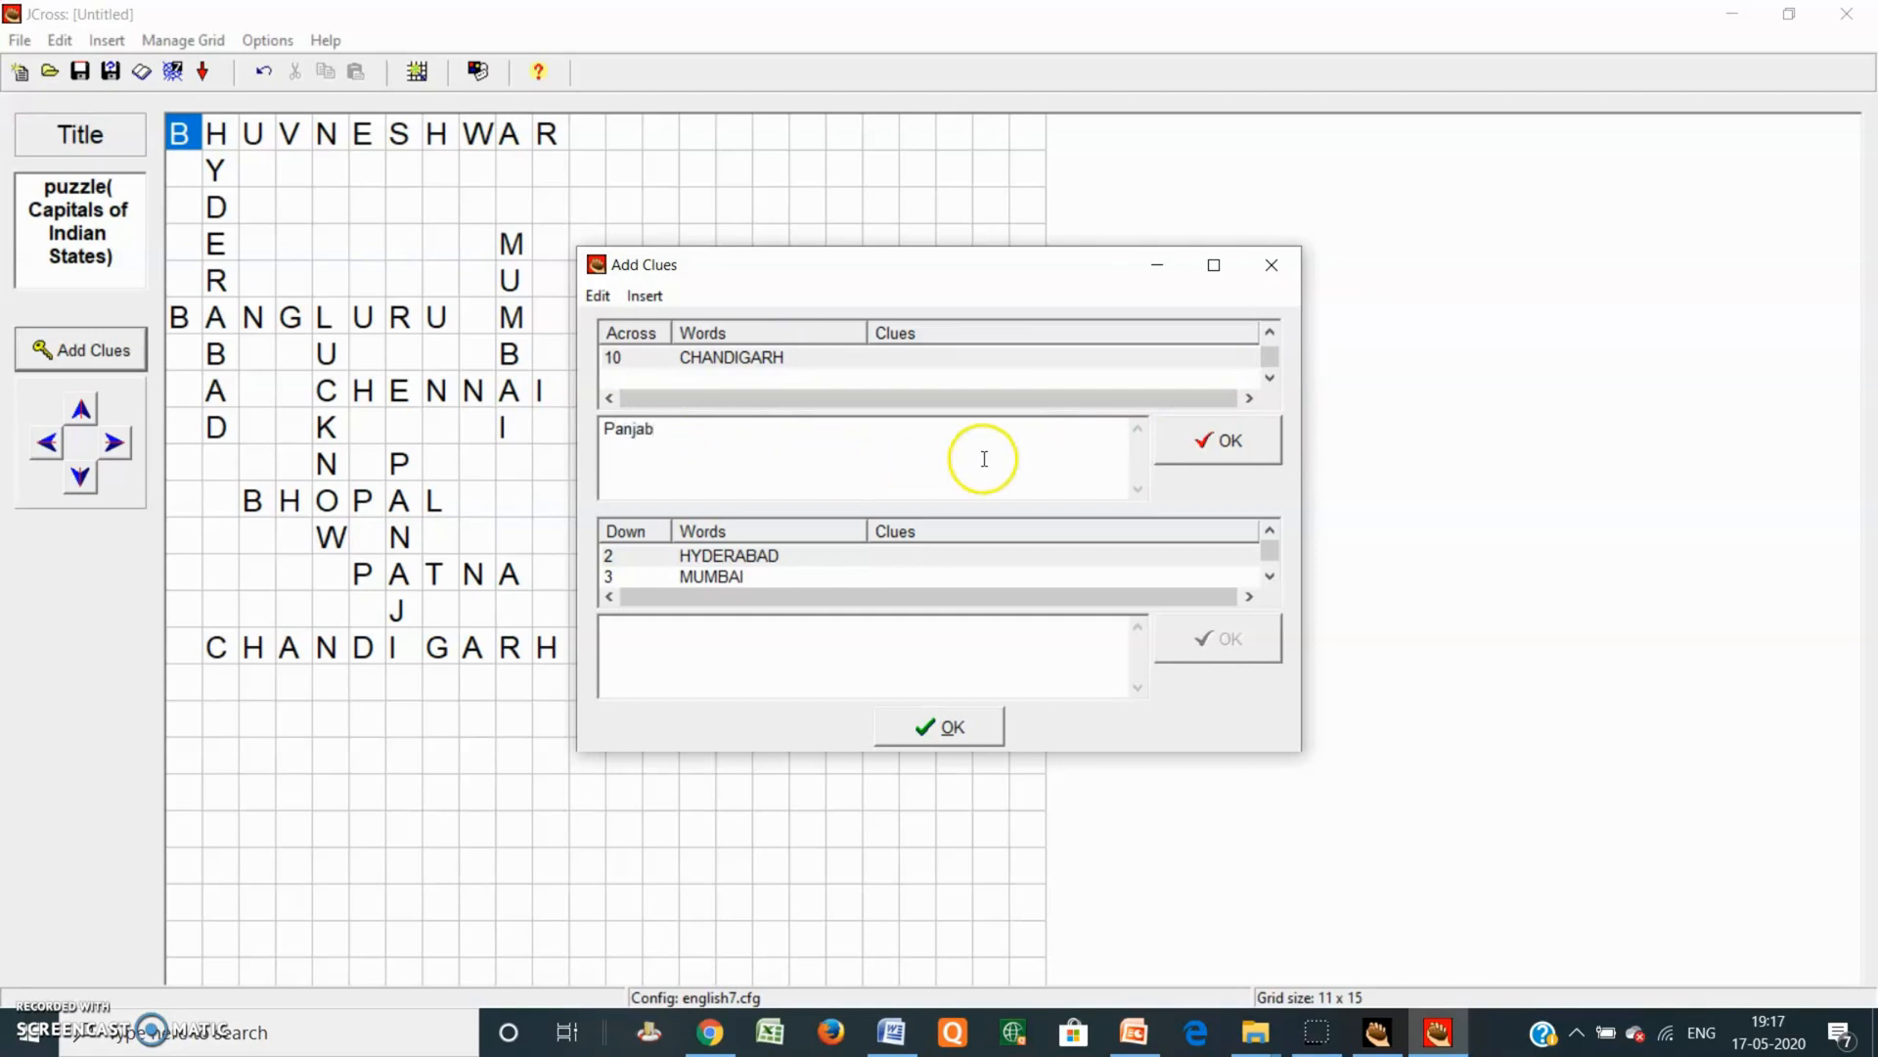
pyautogui.click(1256, 440)
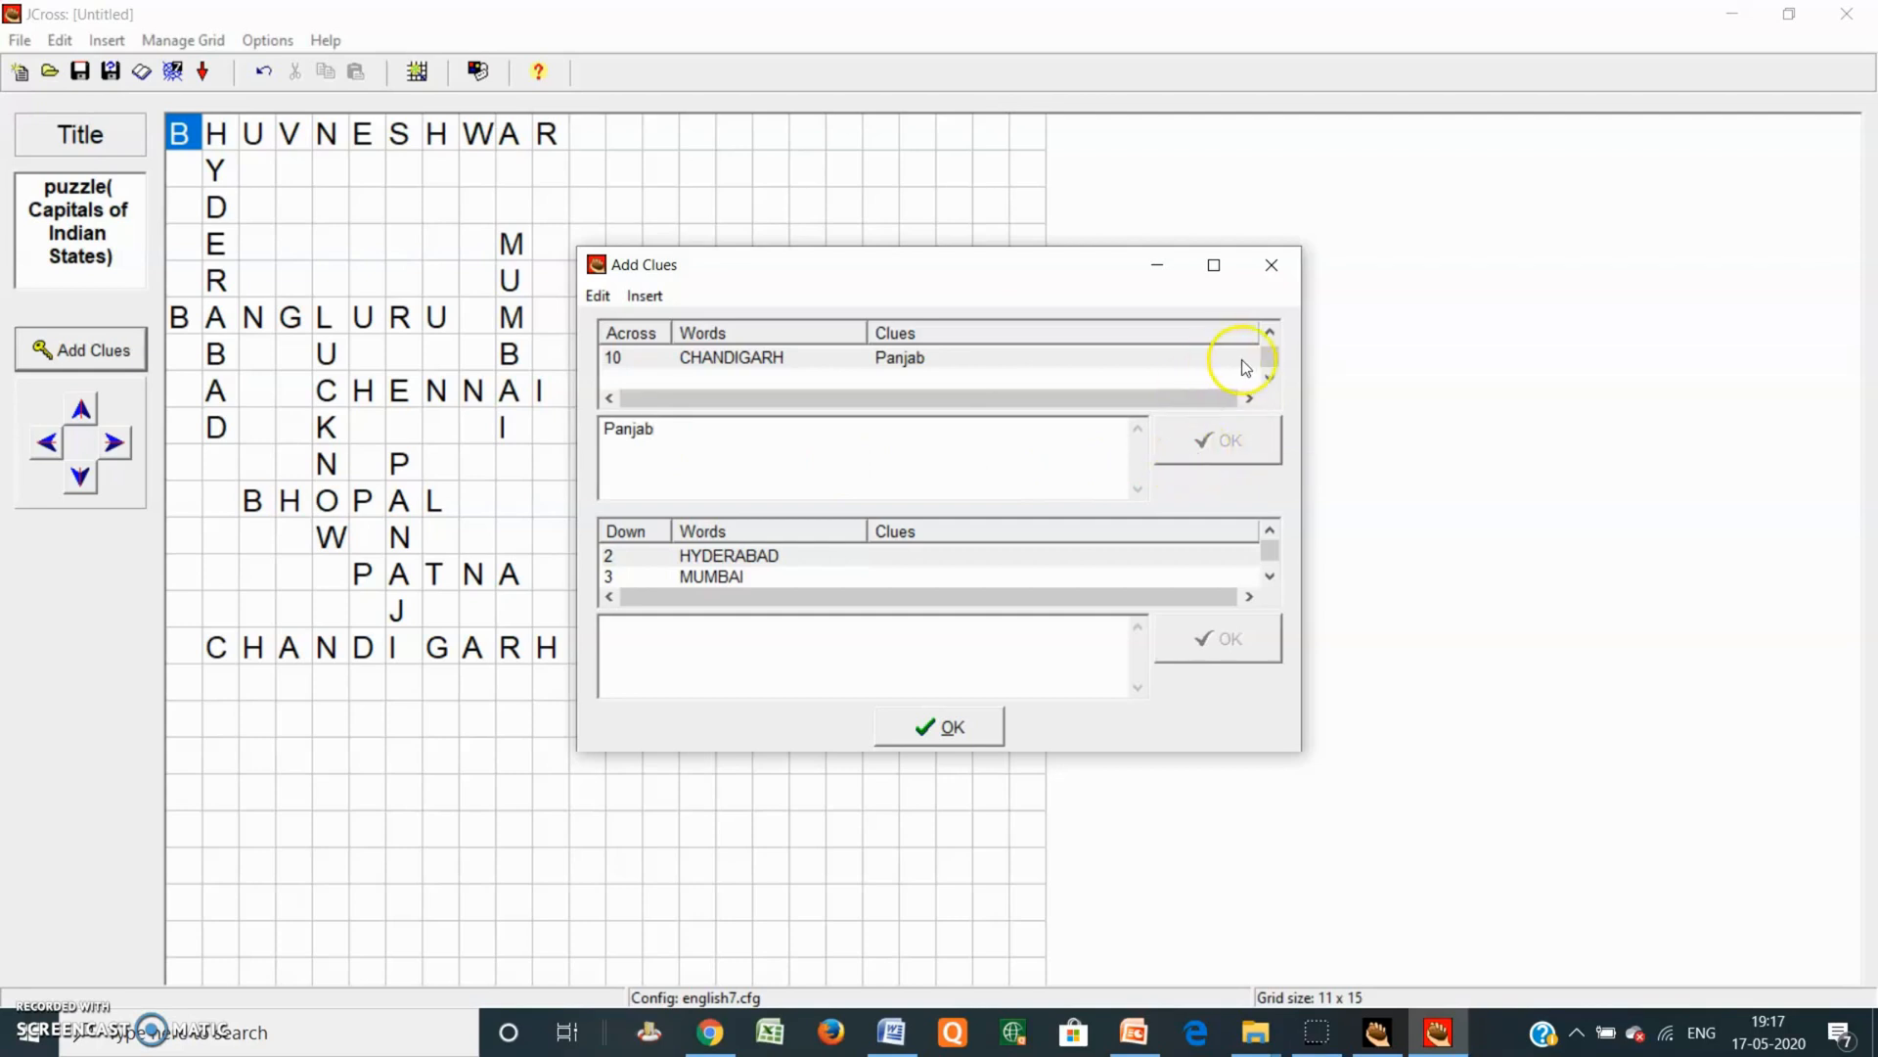
pyautogui.moveTo(1271, 360); pyautogui.dragTo(1268, 337)
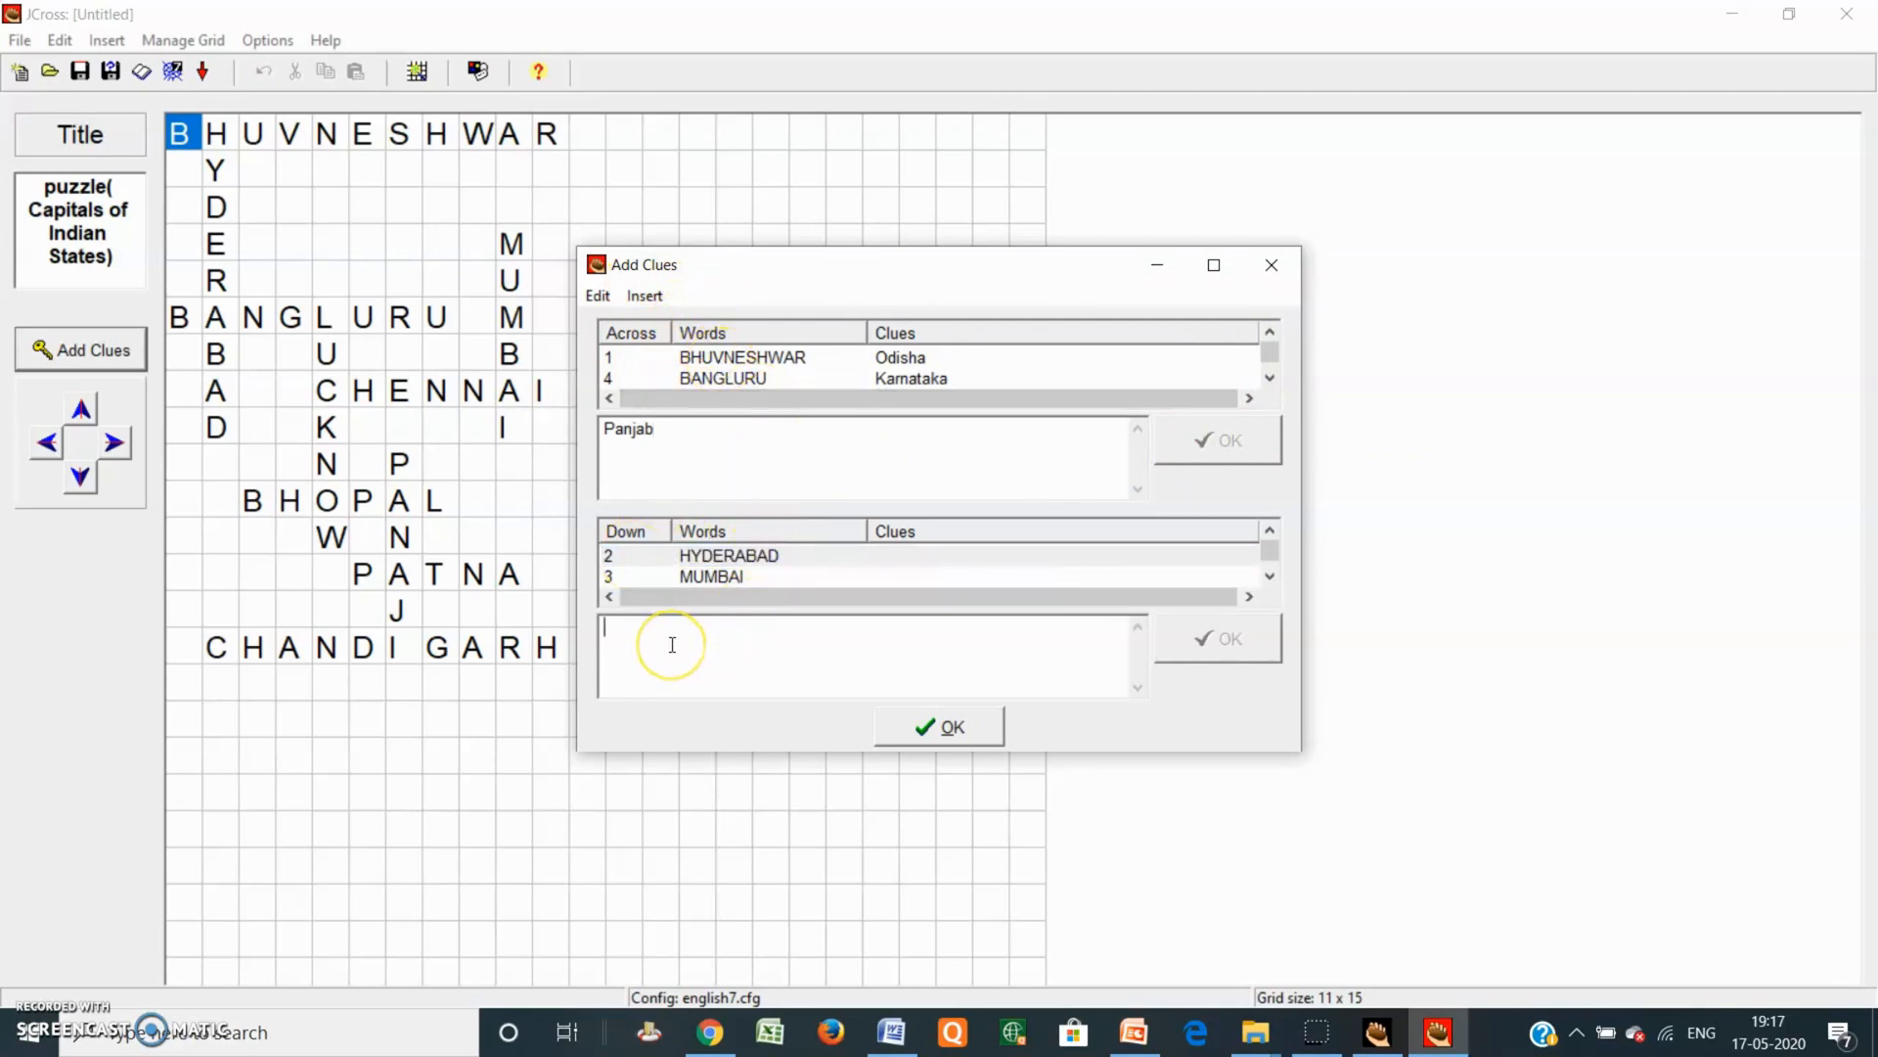
# Step: Handle the save-changes prompt and give MUMBAI the Down clue Maharashtra
pyautogui.write('Telangana')
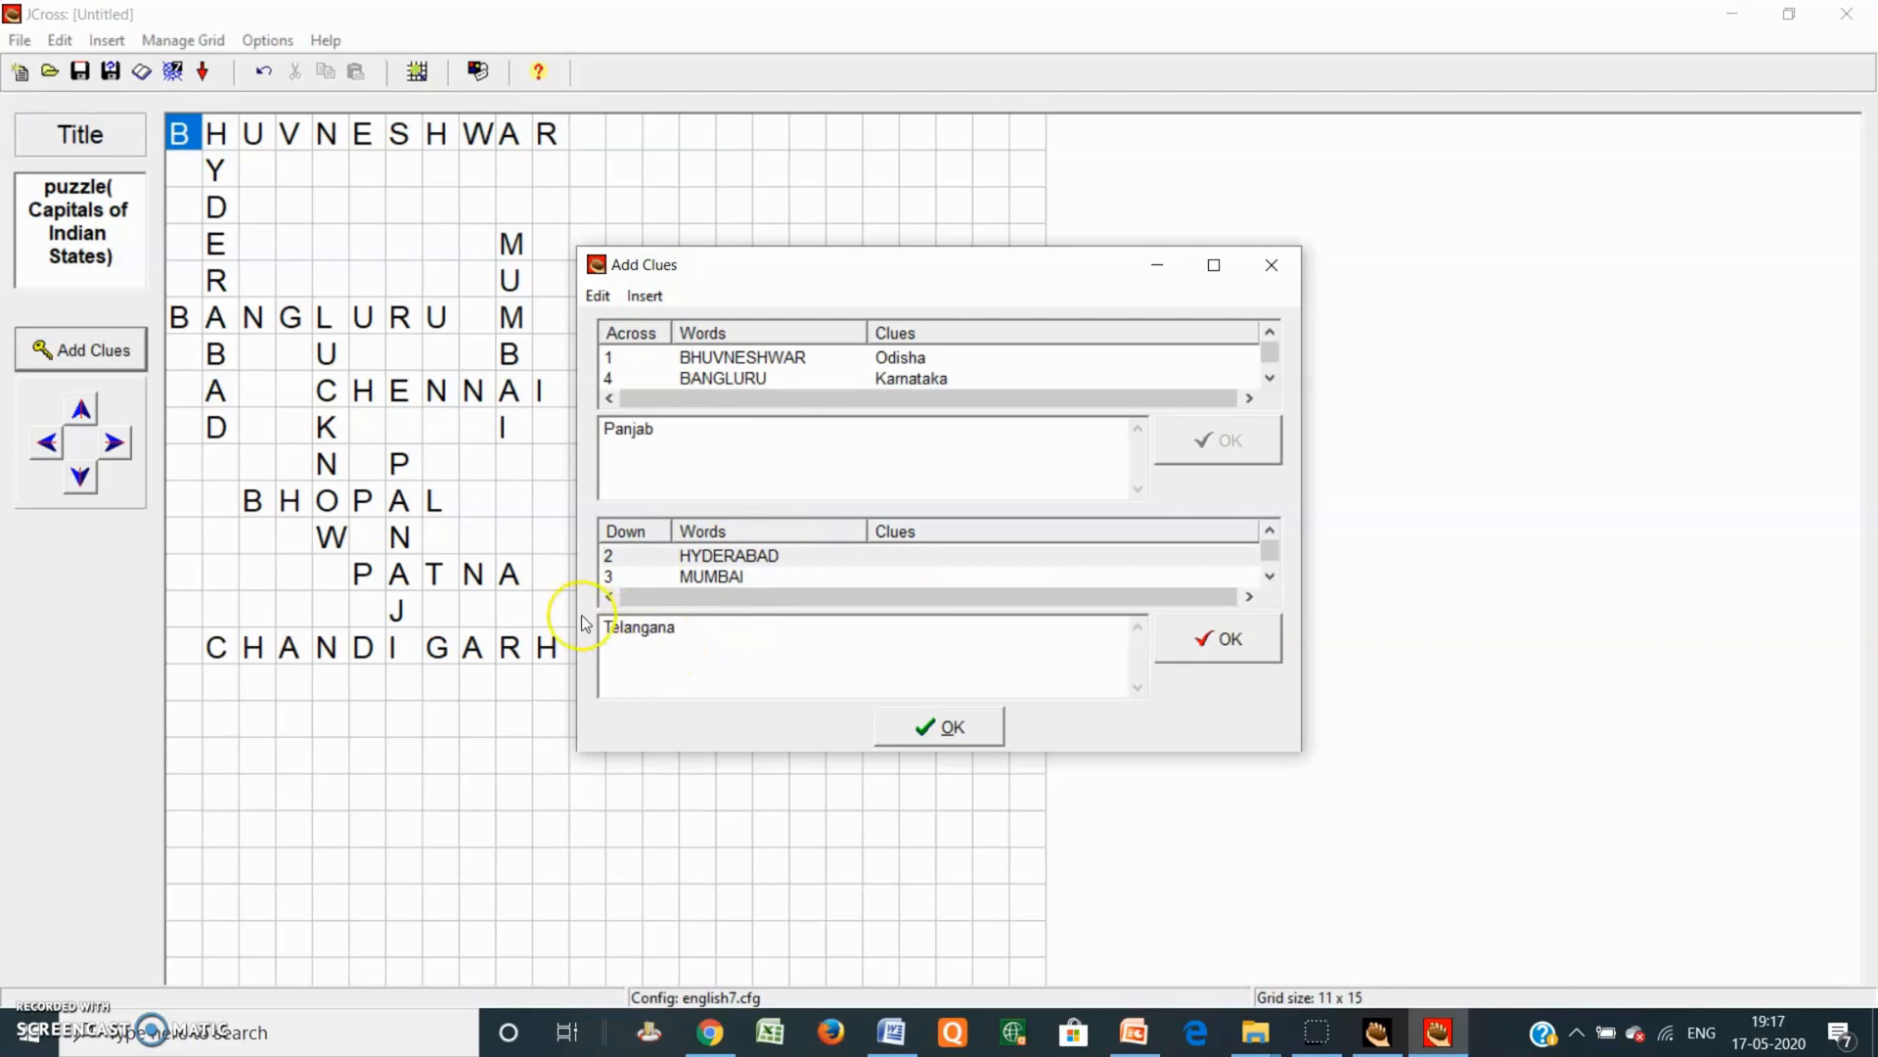
pyautogui.click(700, 579)
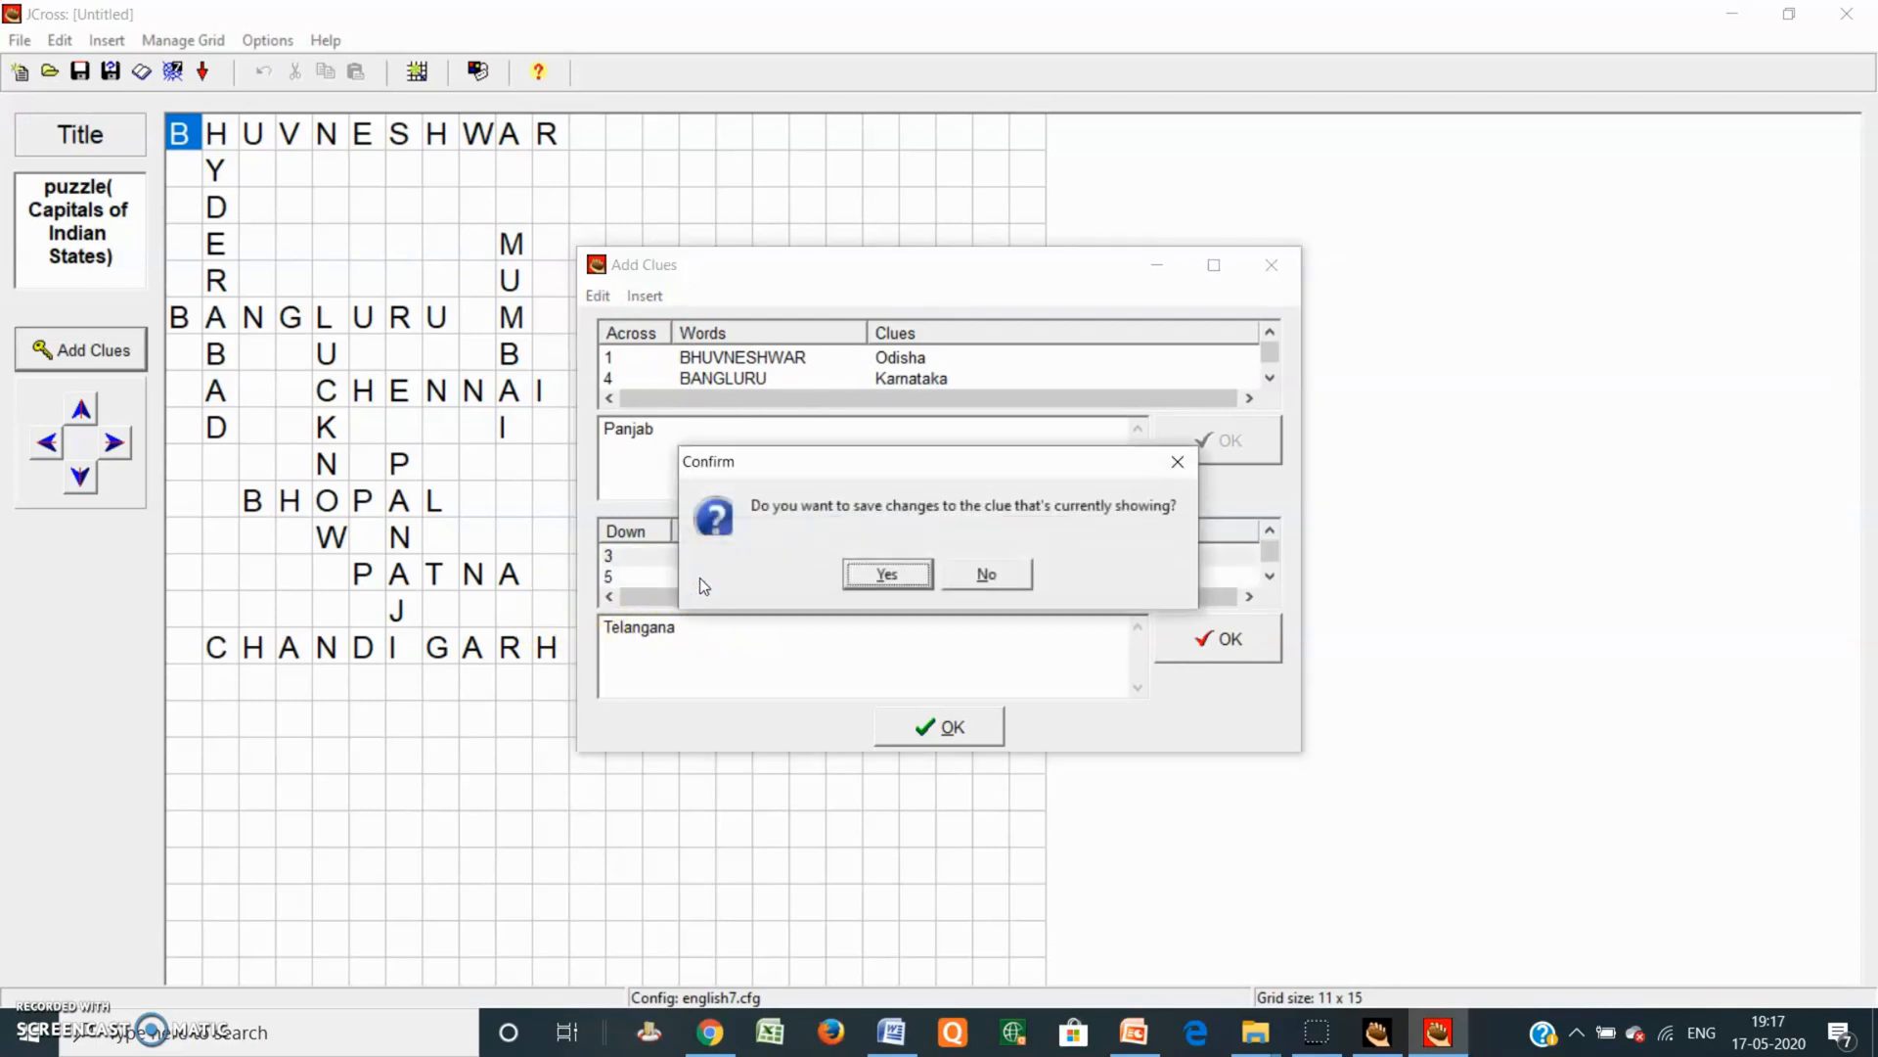
pyautogui.click(859, 585)
pyautogui.click(1176, 463)
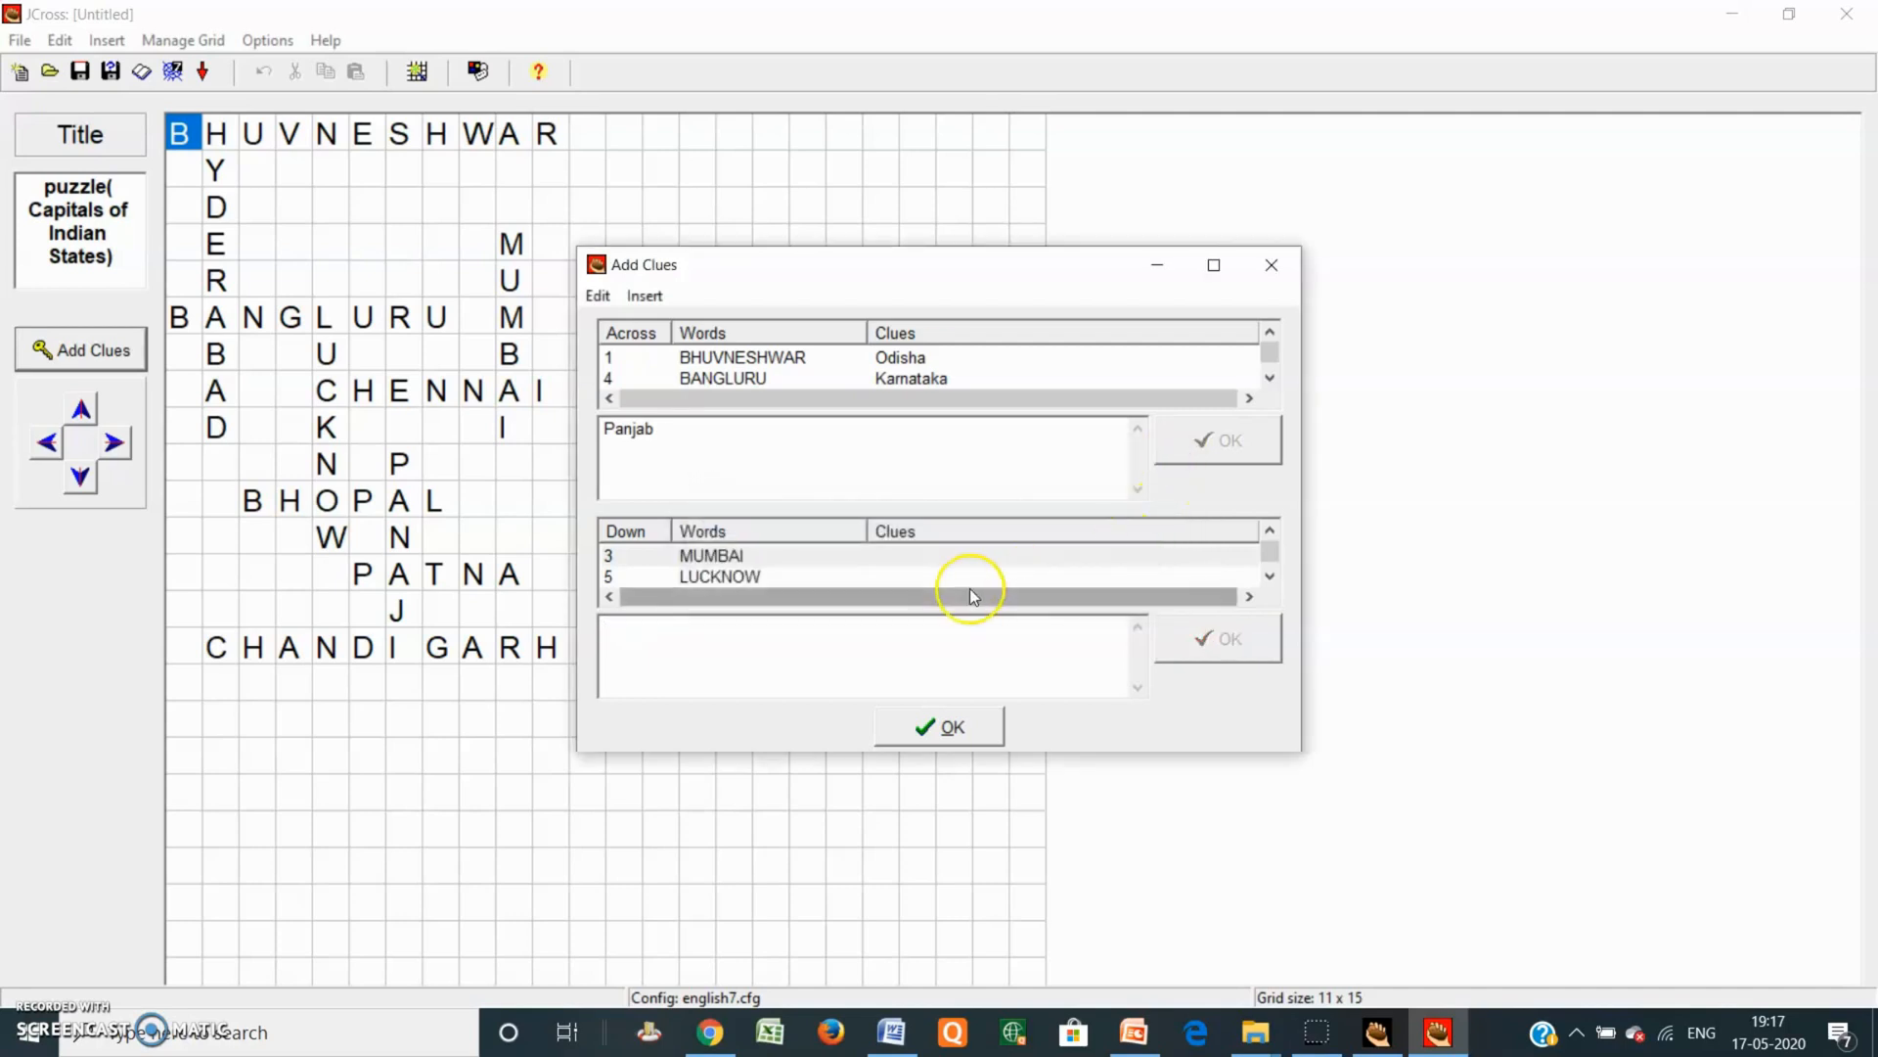
pyautogui.click(893, 554)
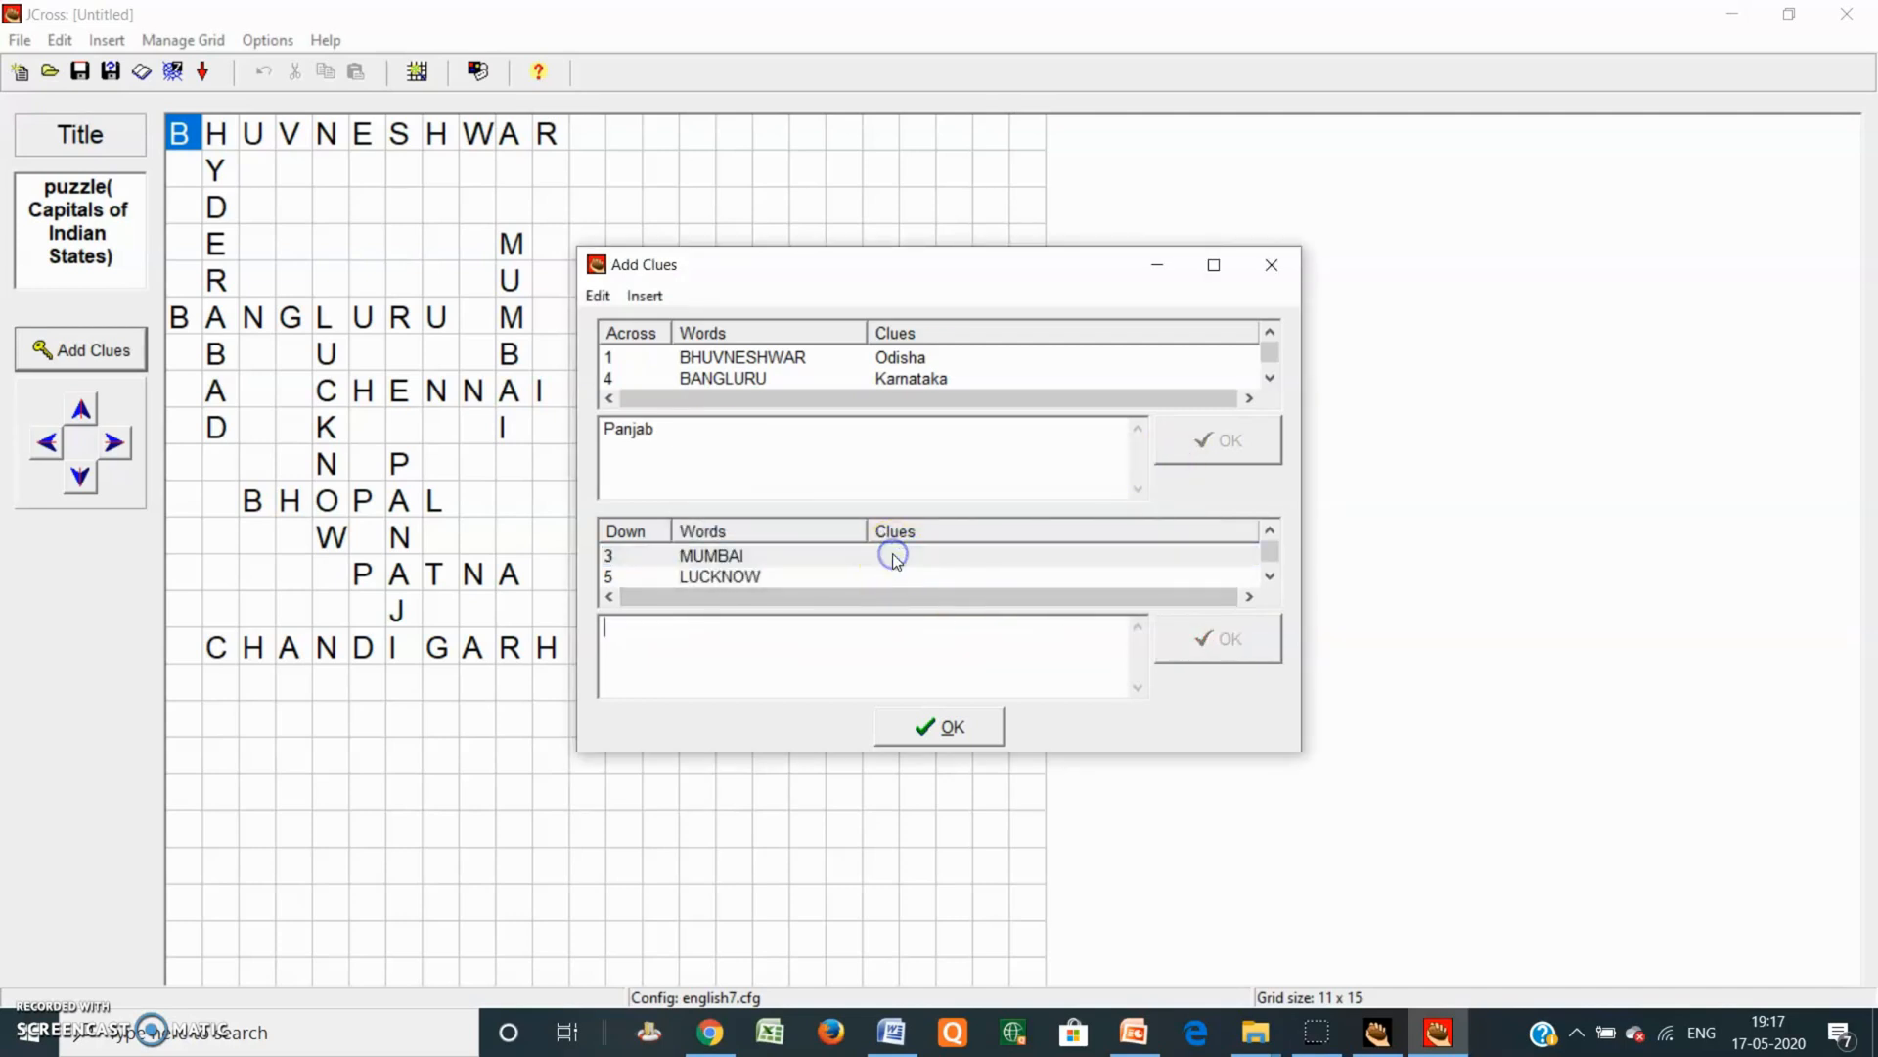
pyautogui.click(759, 631)
pyautogui.write('Maharashtra')
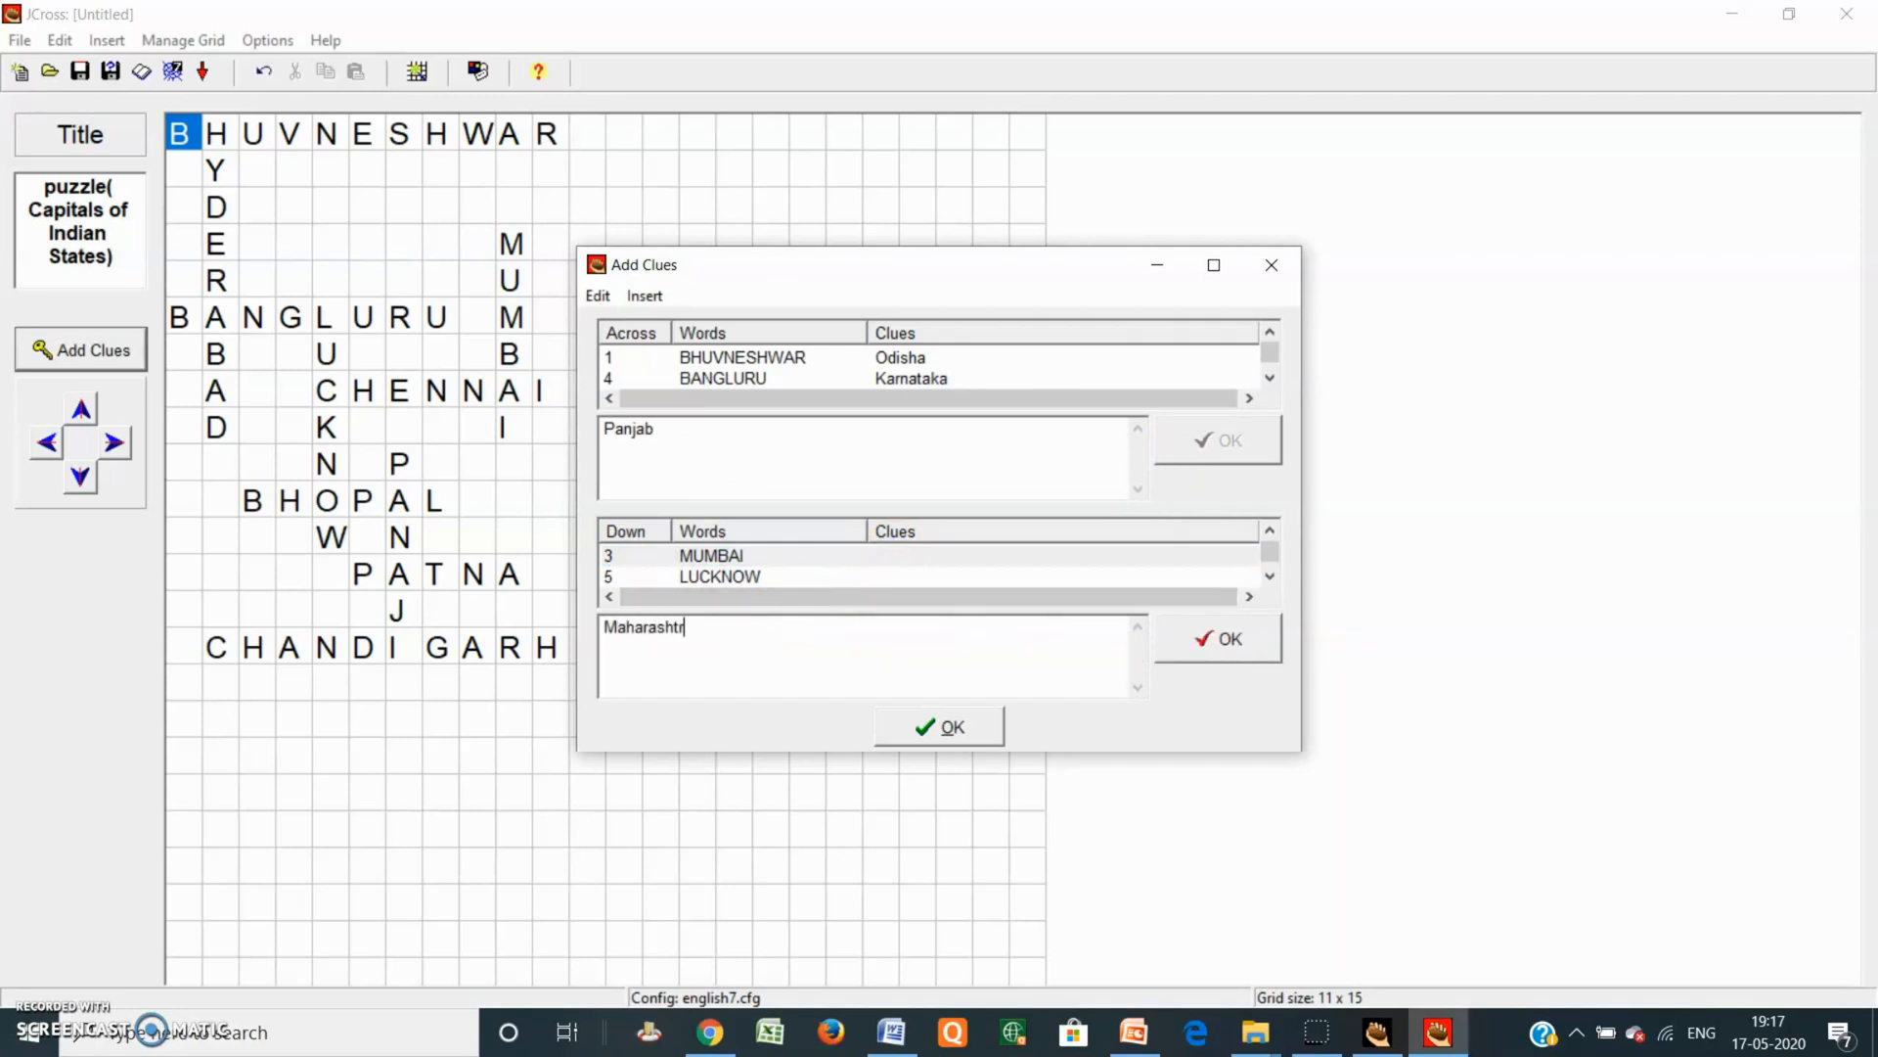
pyautogui.click(784, 578)
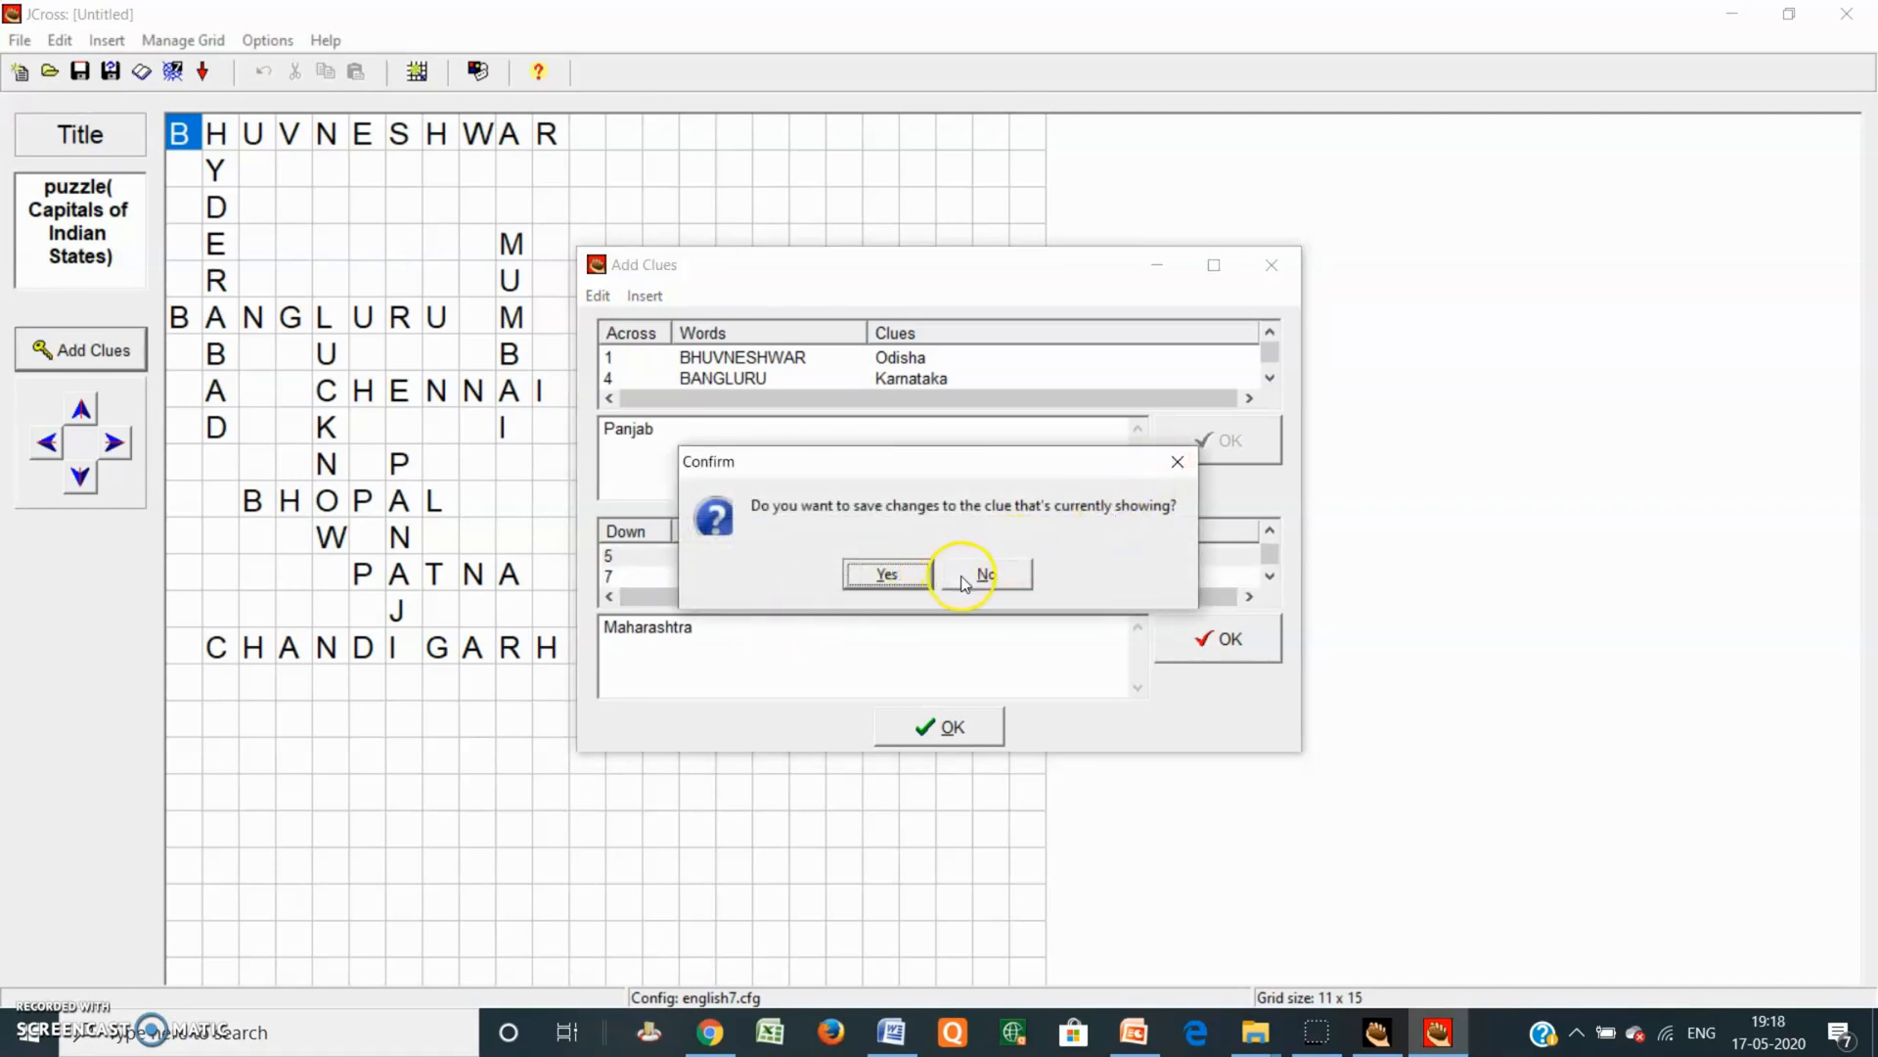
pyautogui.click(892, 575)
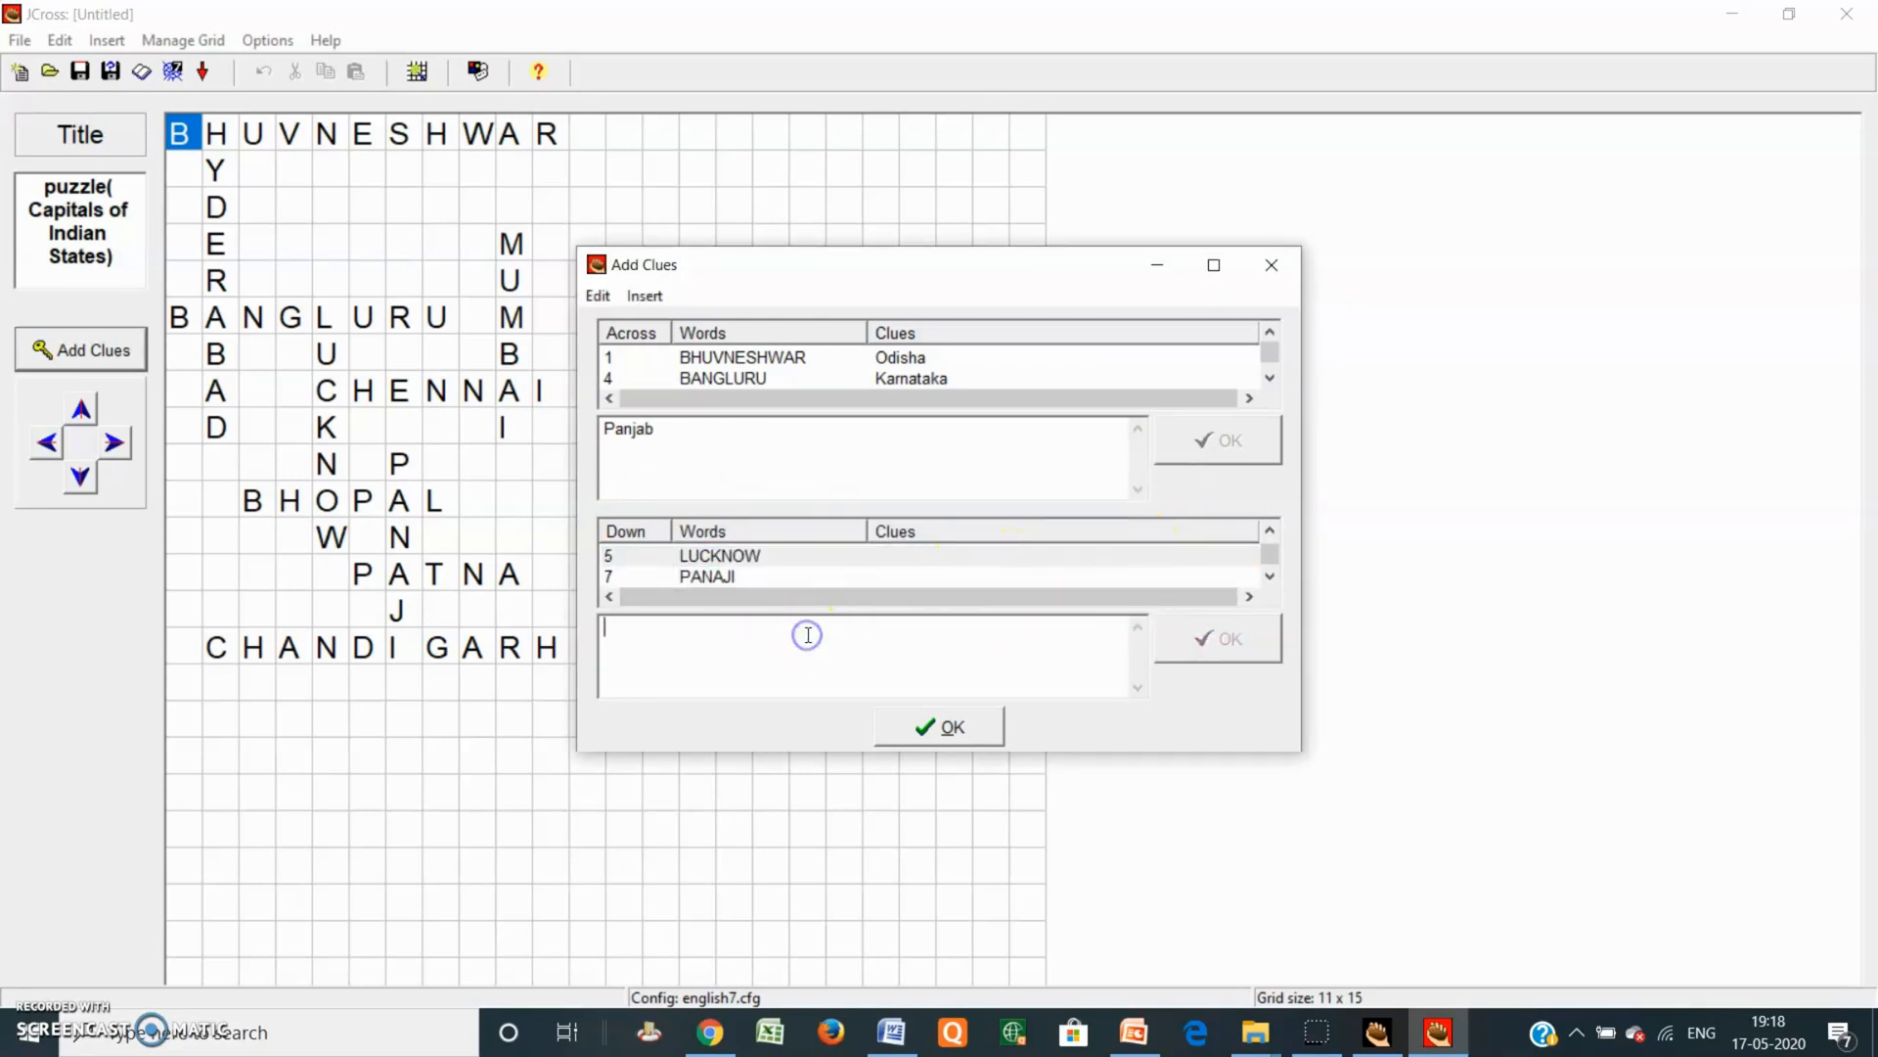
# Step: Add Uttarpradesh as LUCKNOW's clue and Goa as PANAJI's clue
pyautogui.write('Uttarpradesh')
pyautogui.click(1228, 640)
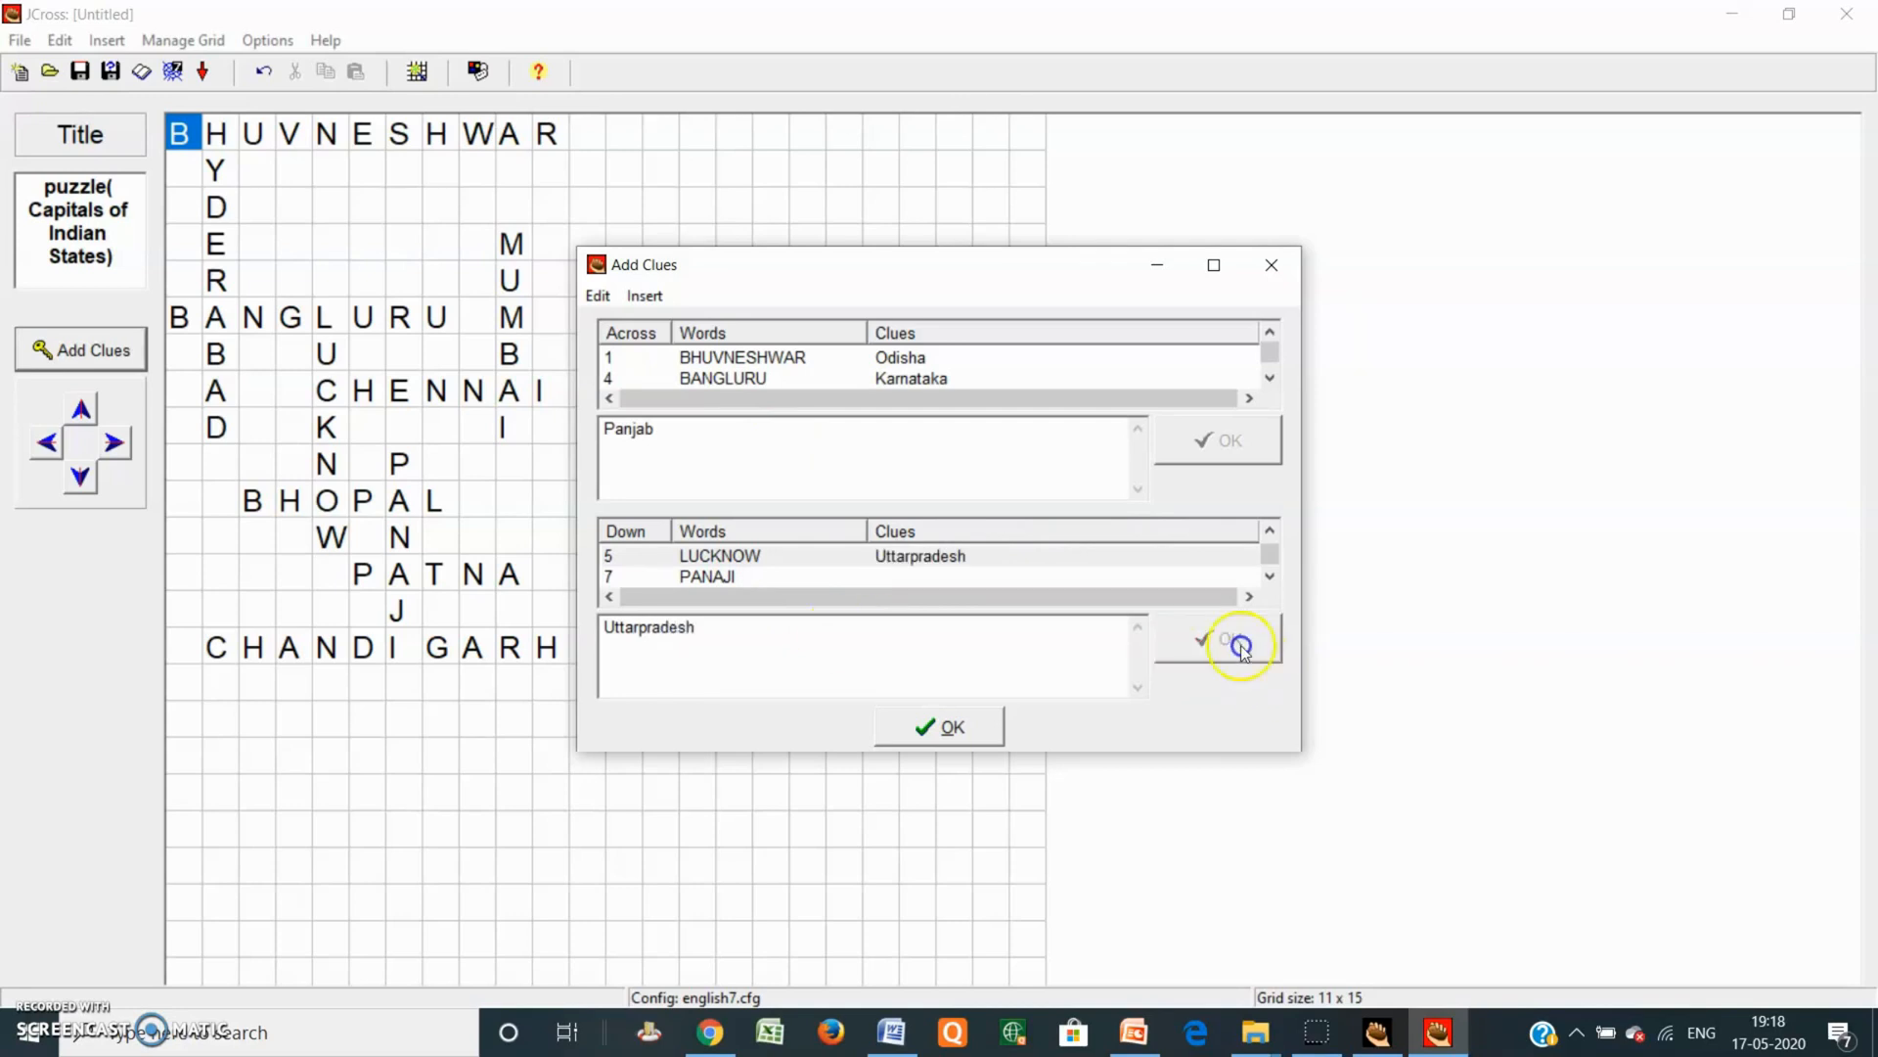
pyautogui.click(844, 575)
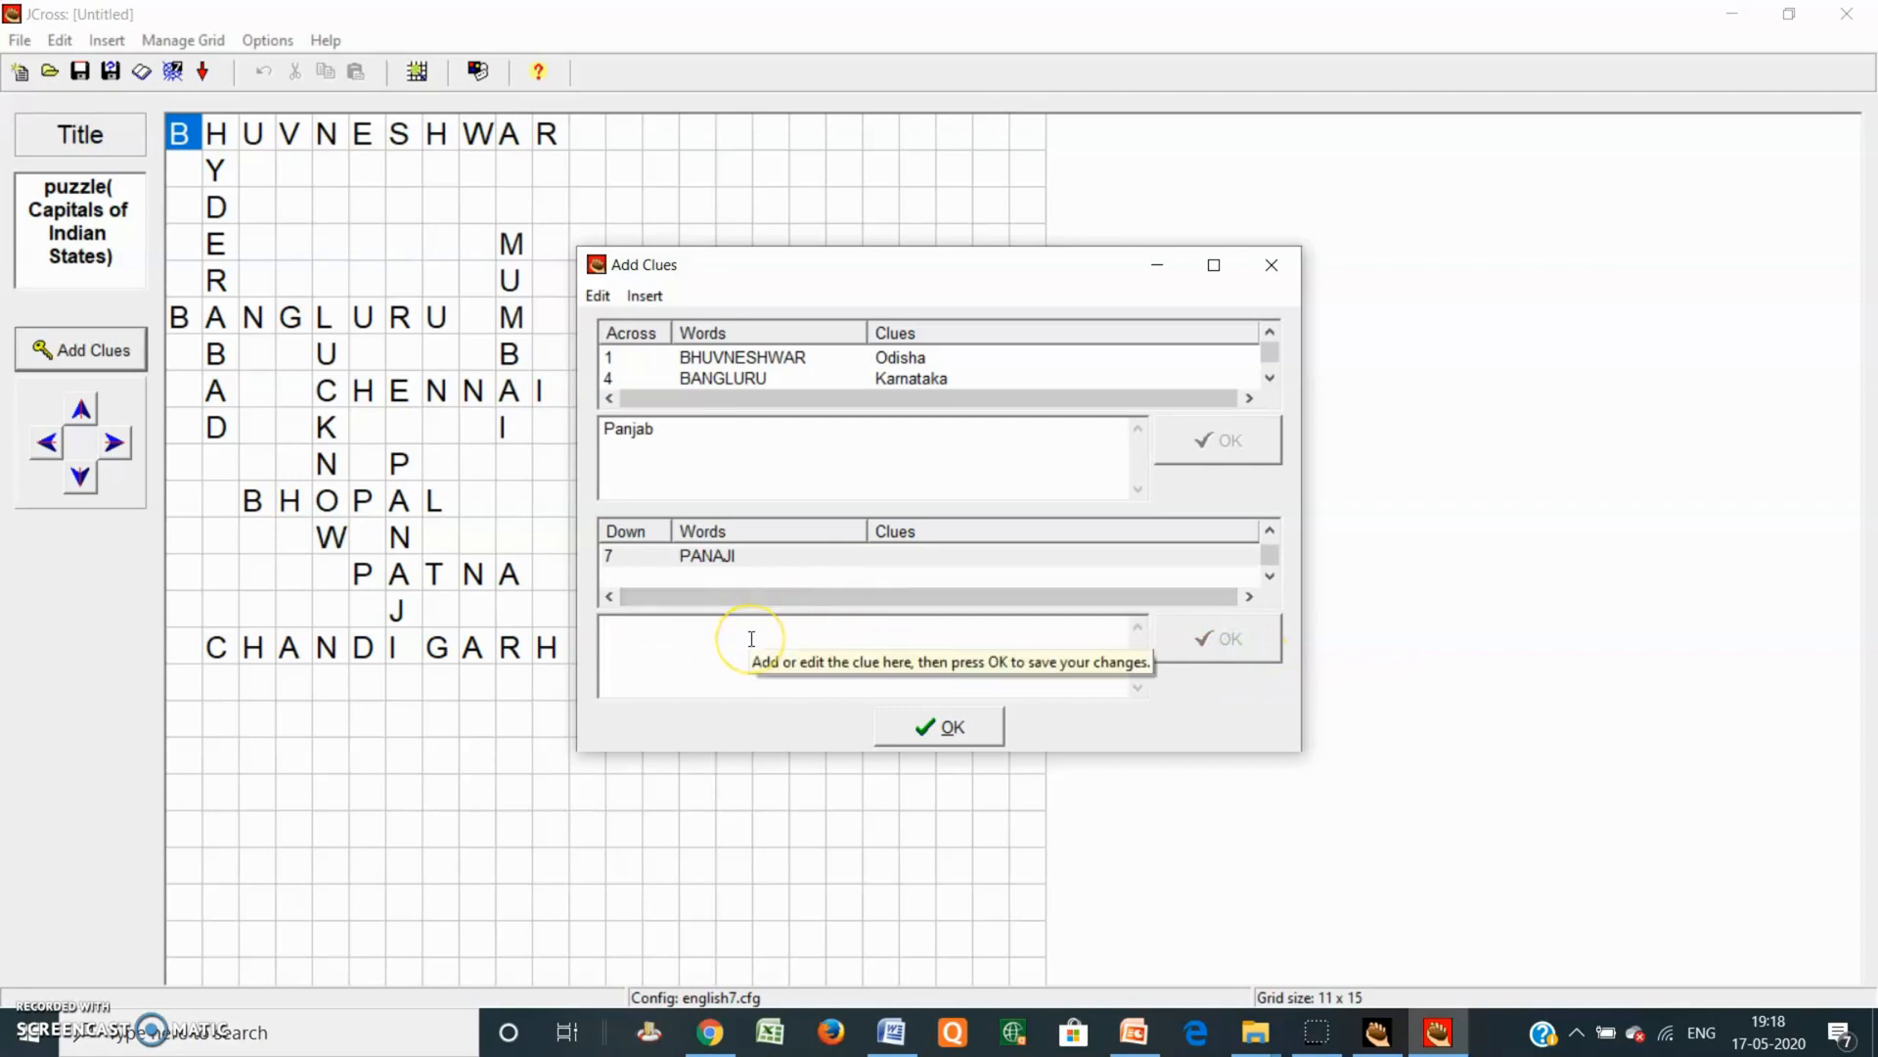
pyautogui.write('Goa')
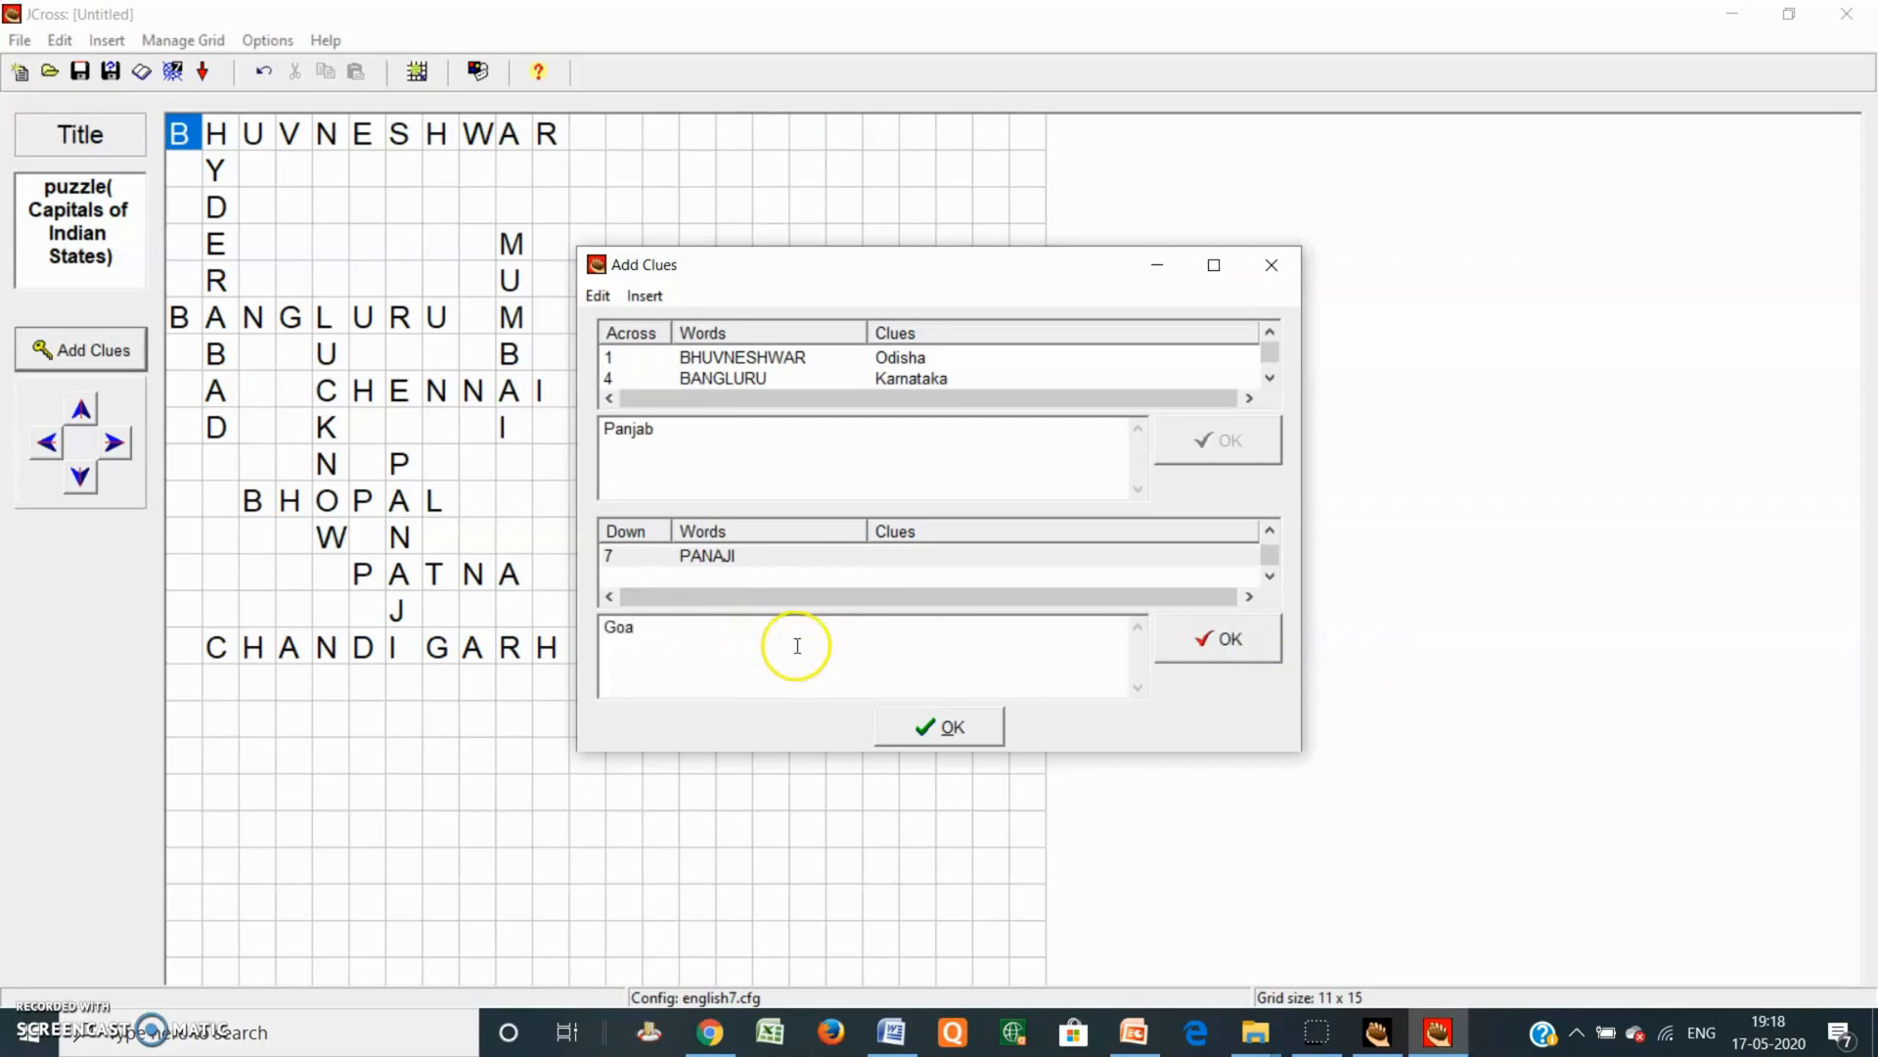
pyautogui.click(1234, 641)
pyautogui.click(1272, 577)
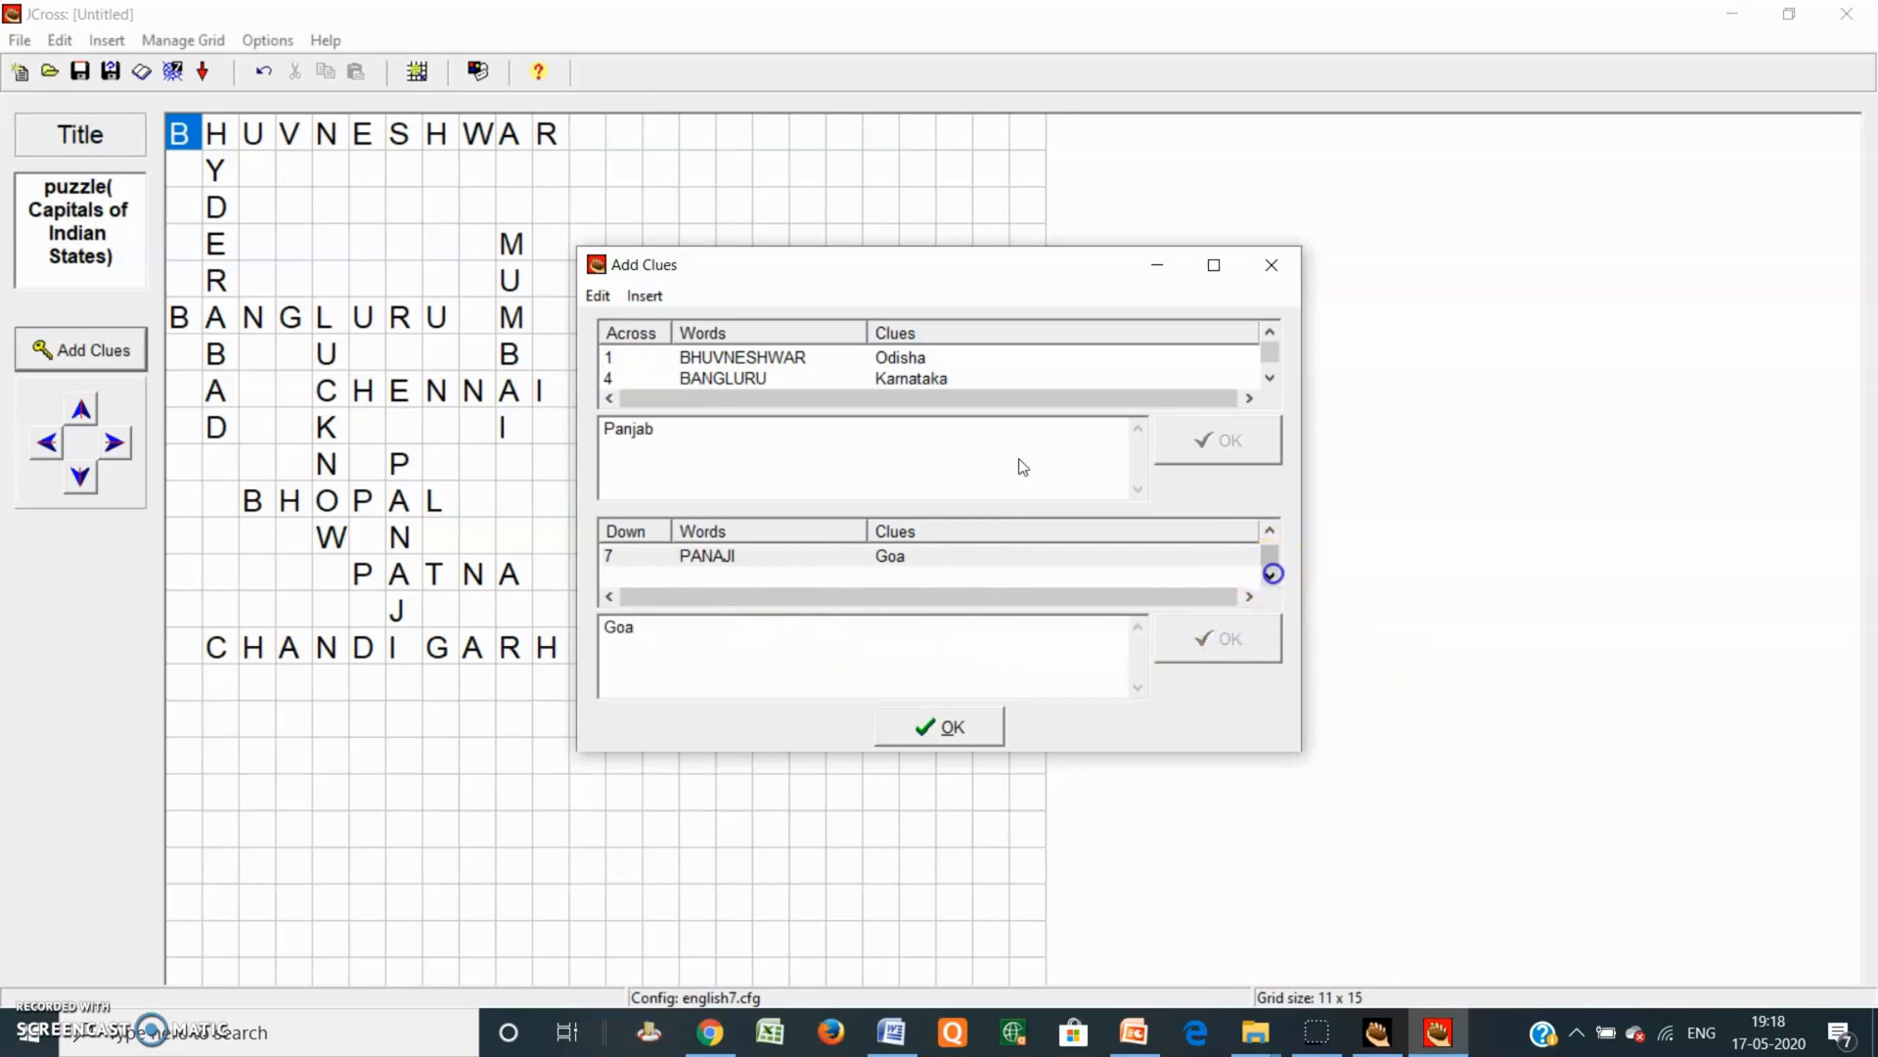
pyautogui.click(1270, 533)
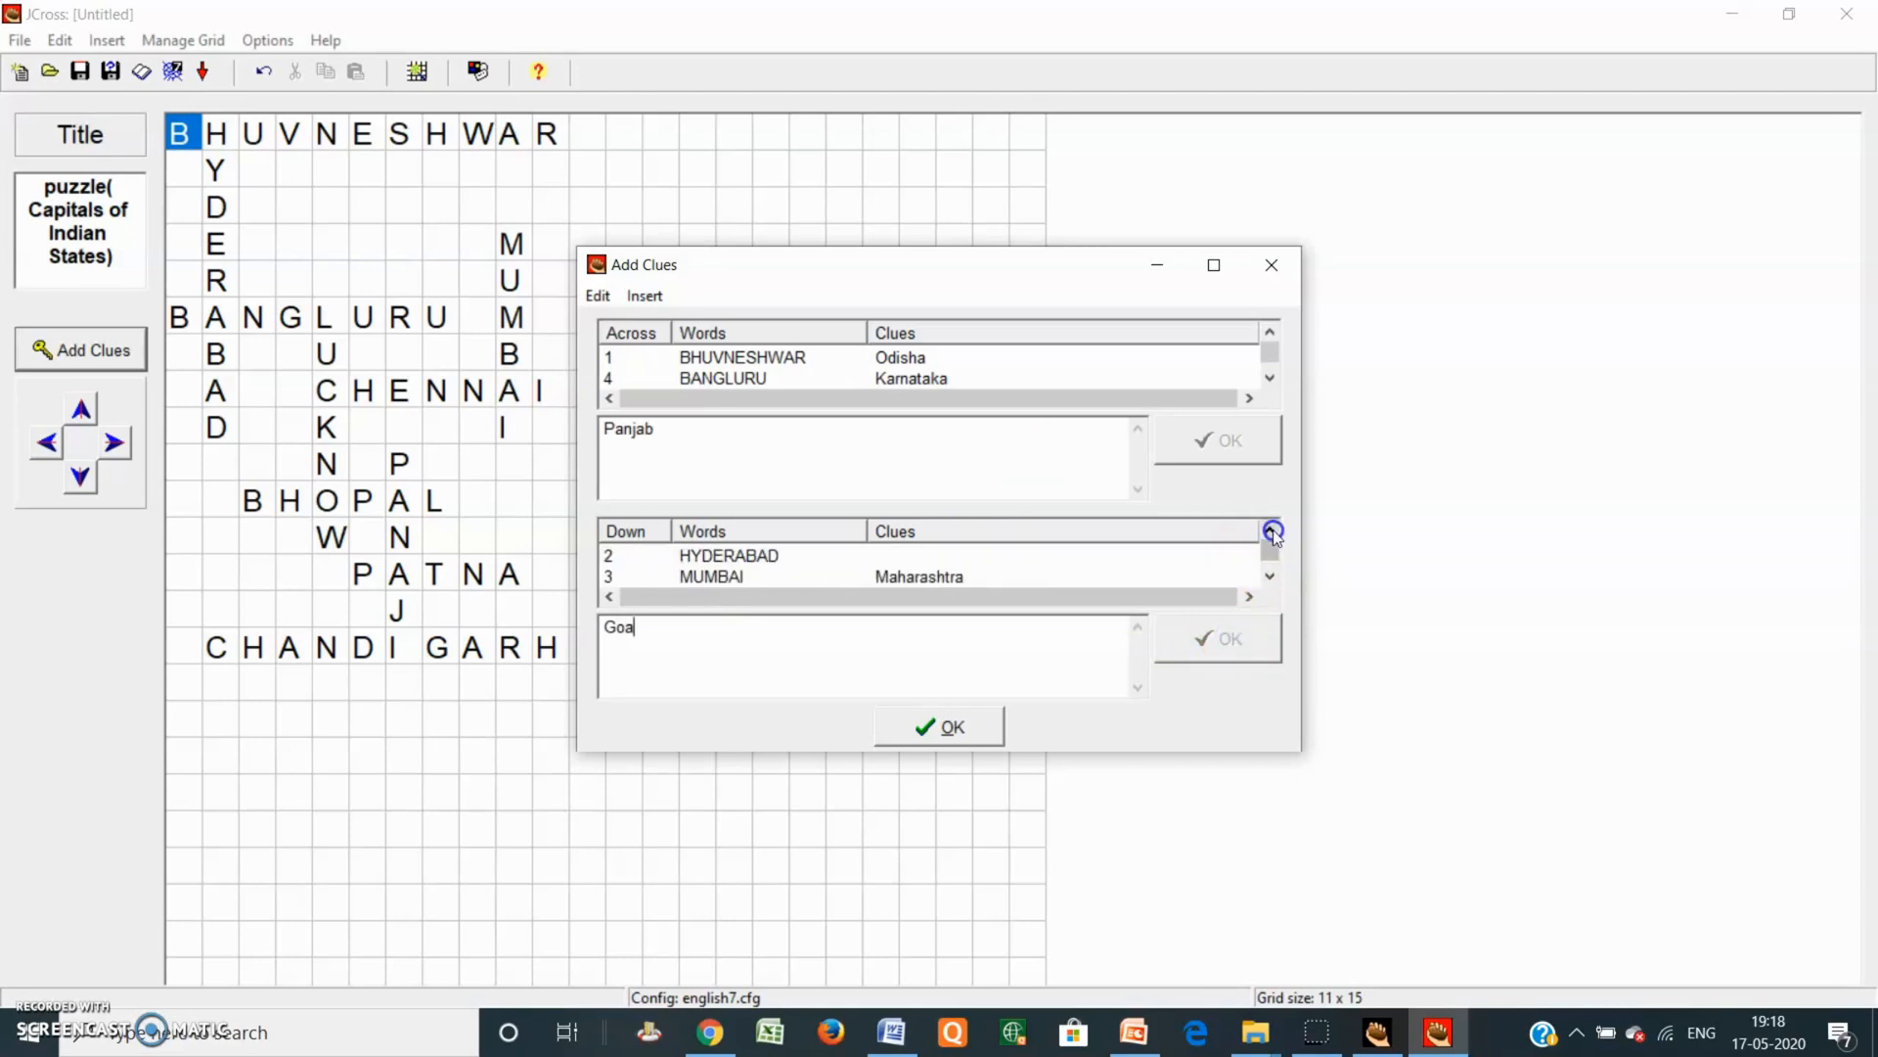
# Step: Give HYDERABAD the clue Andrapradesh and finish the Down clues
pyautogui.click(772, 555)
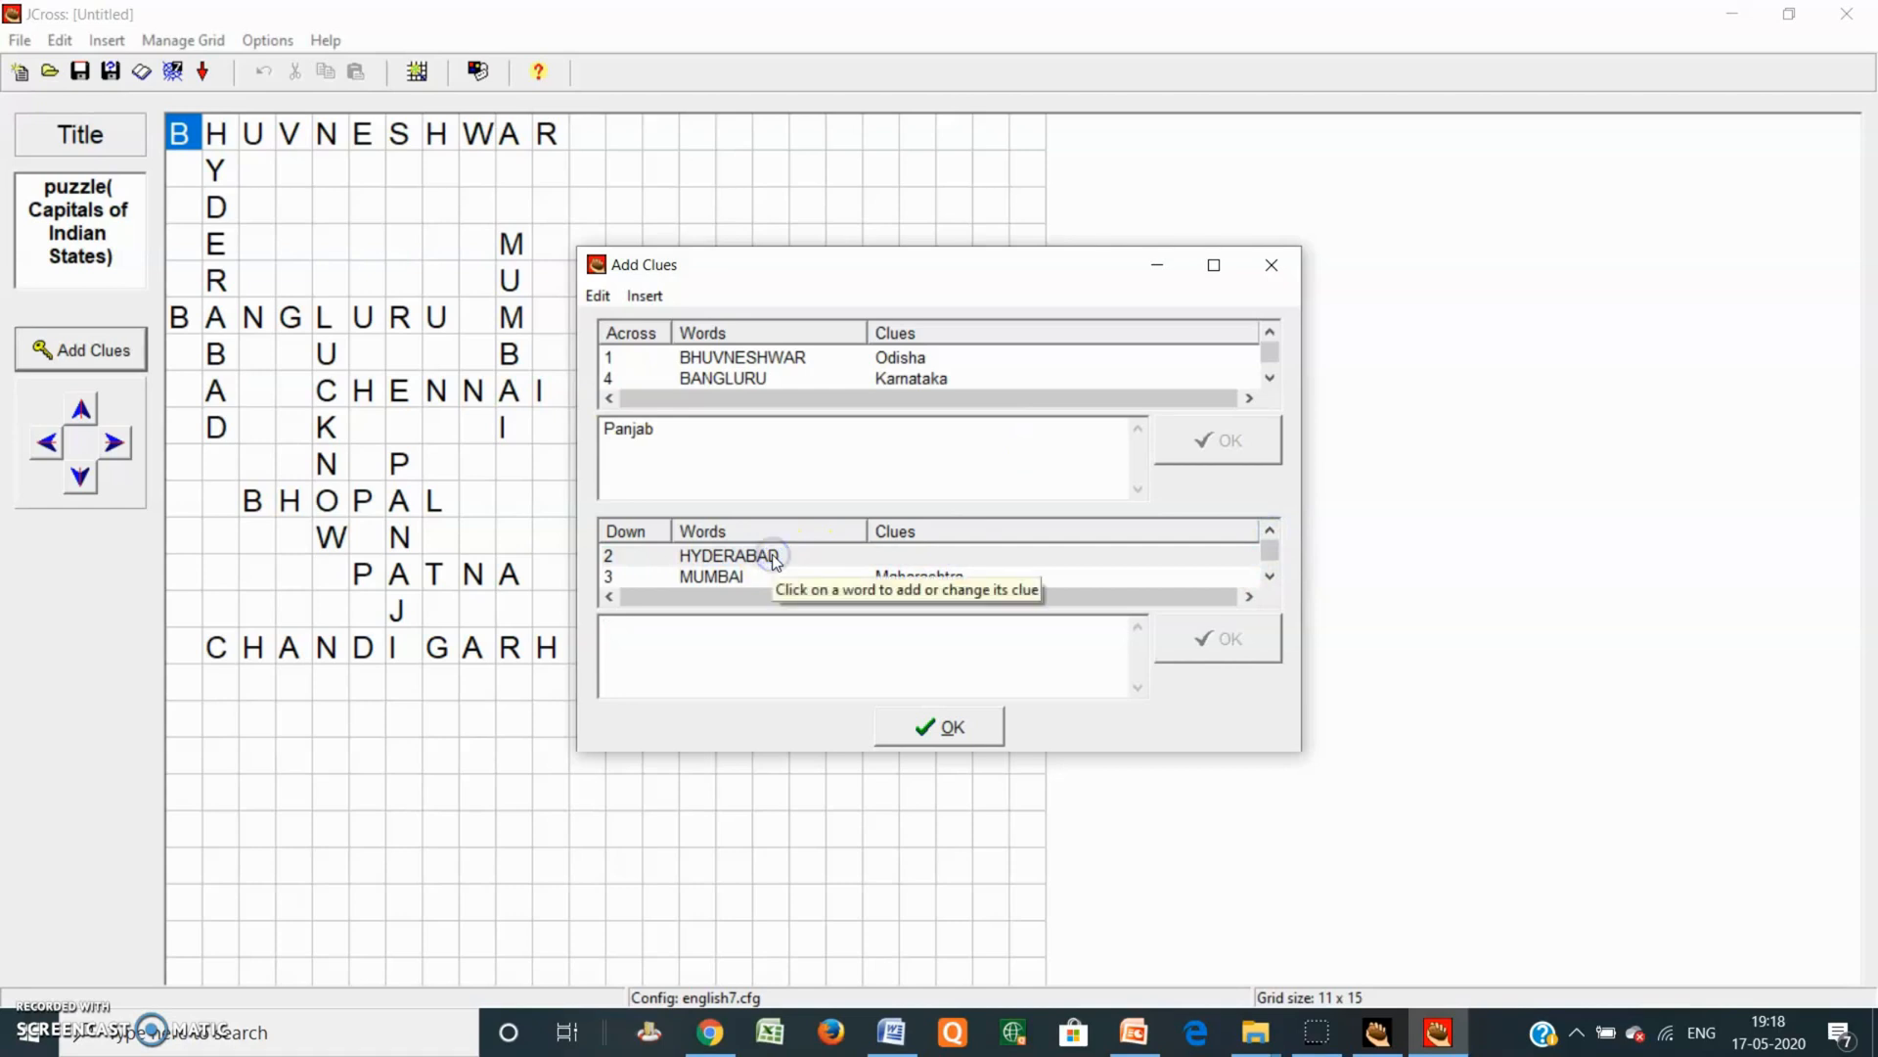
pyautogui.click(704, 639)
pyautogui.write('Andrapradesh')
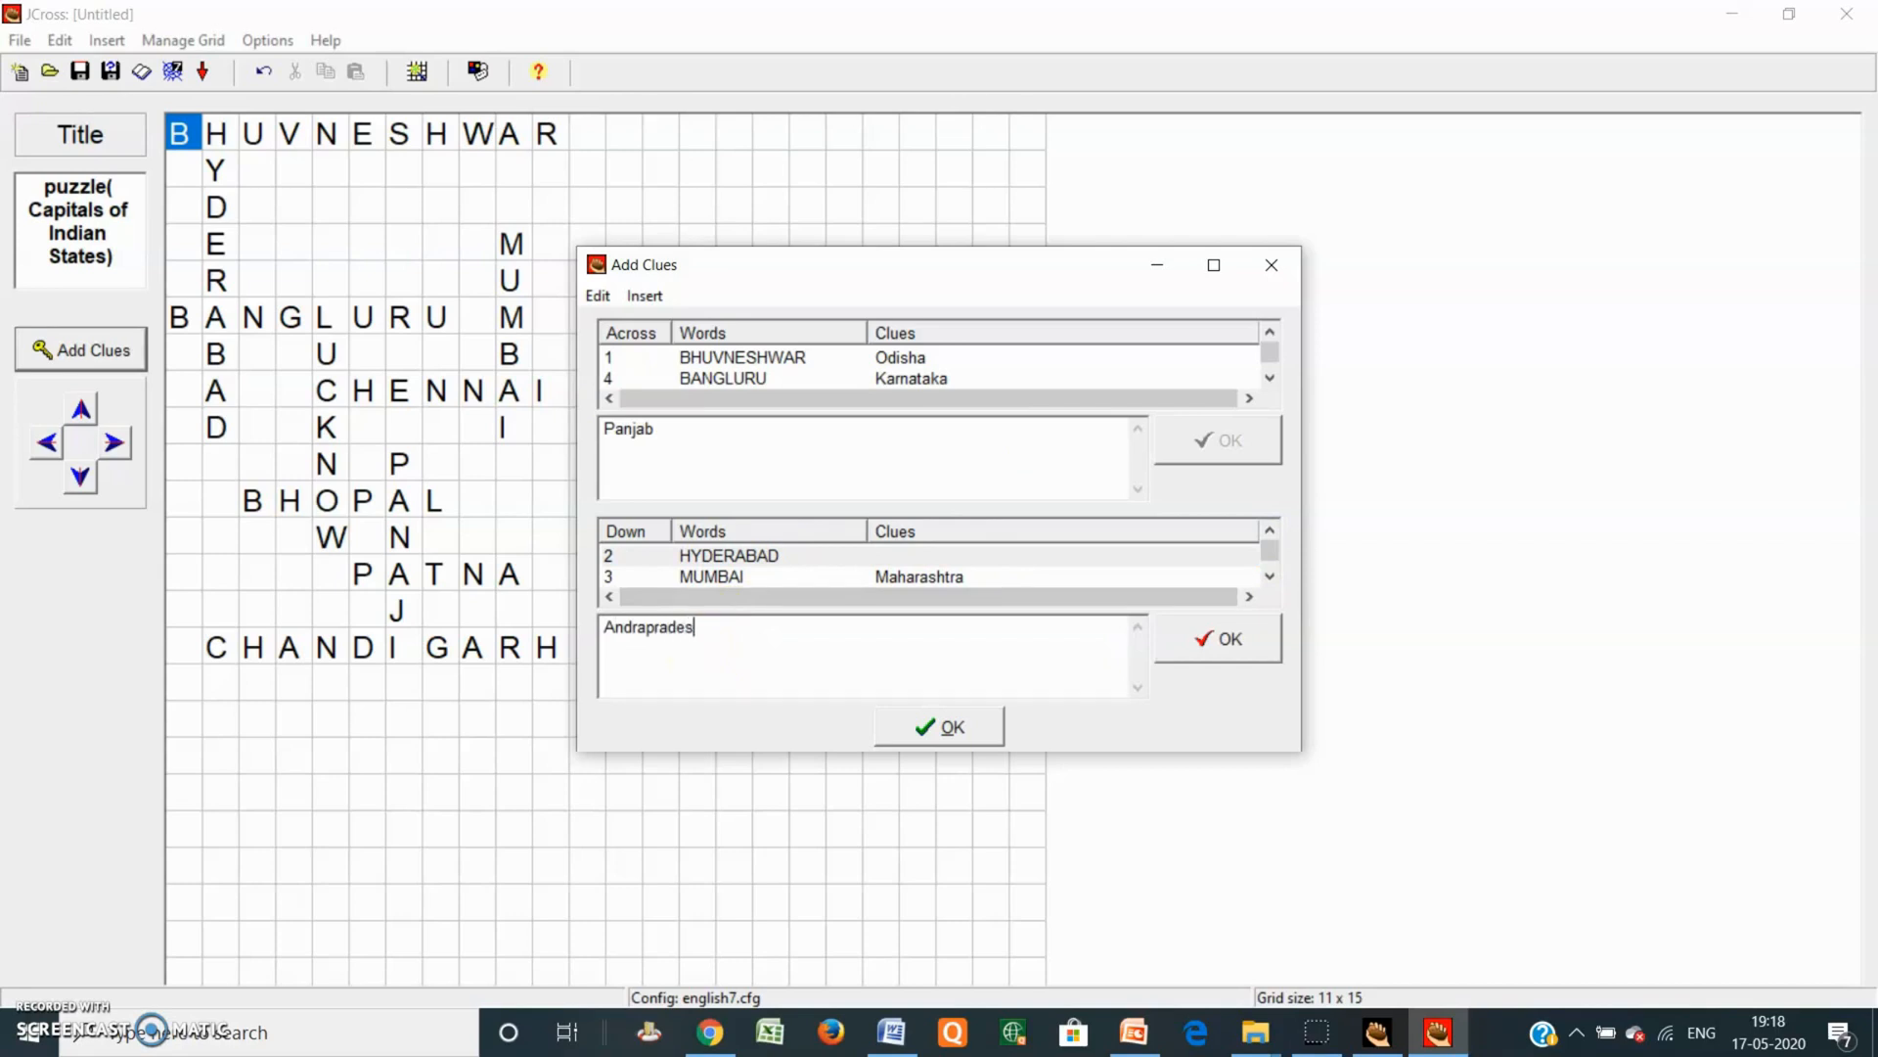
pyautogui.click(1273, 552)
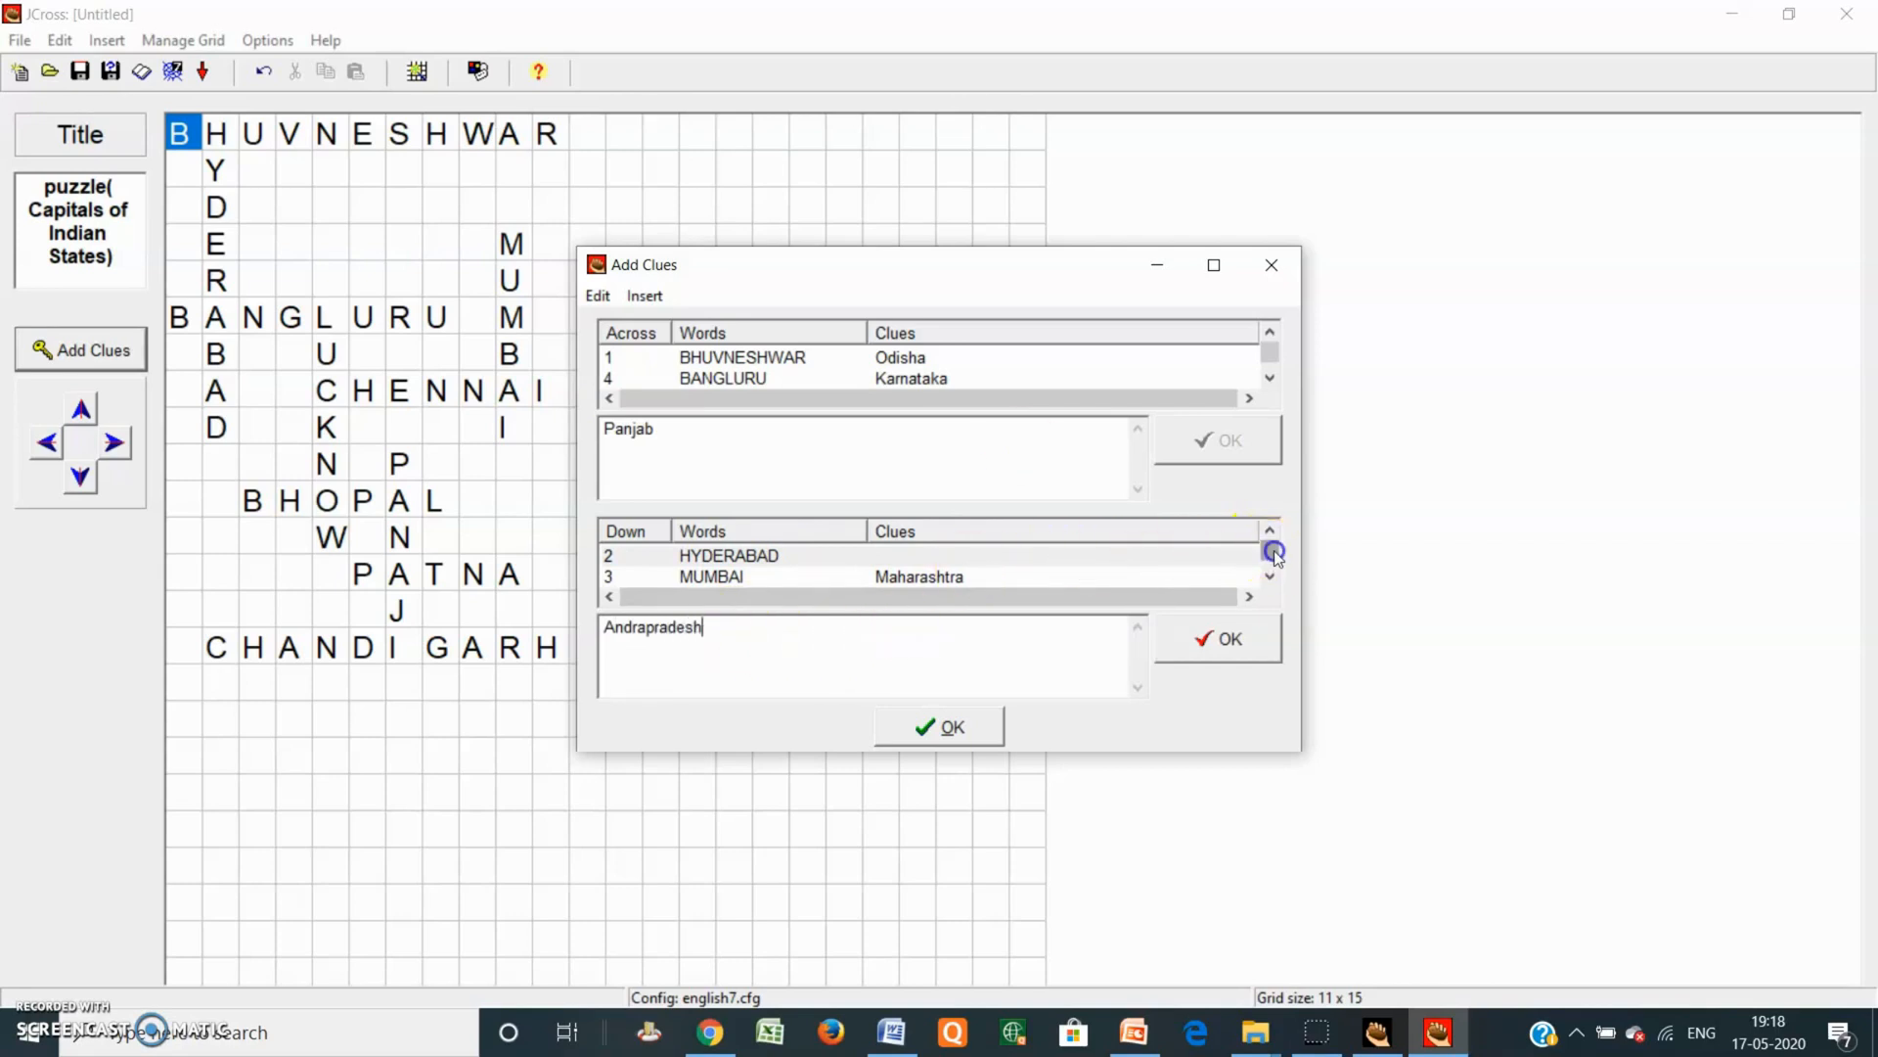
pyautogui.click(1230, 636)
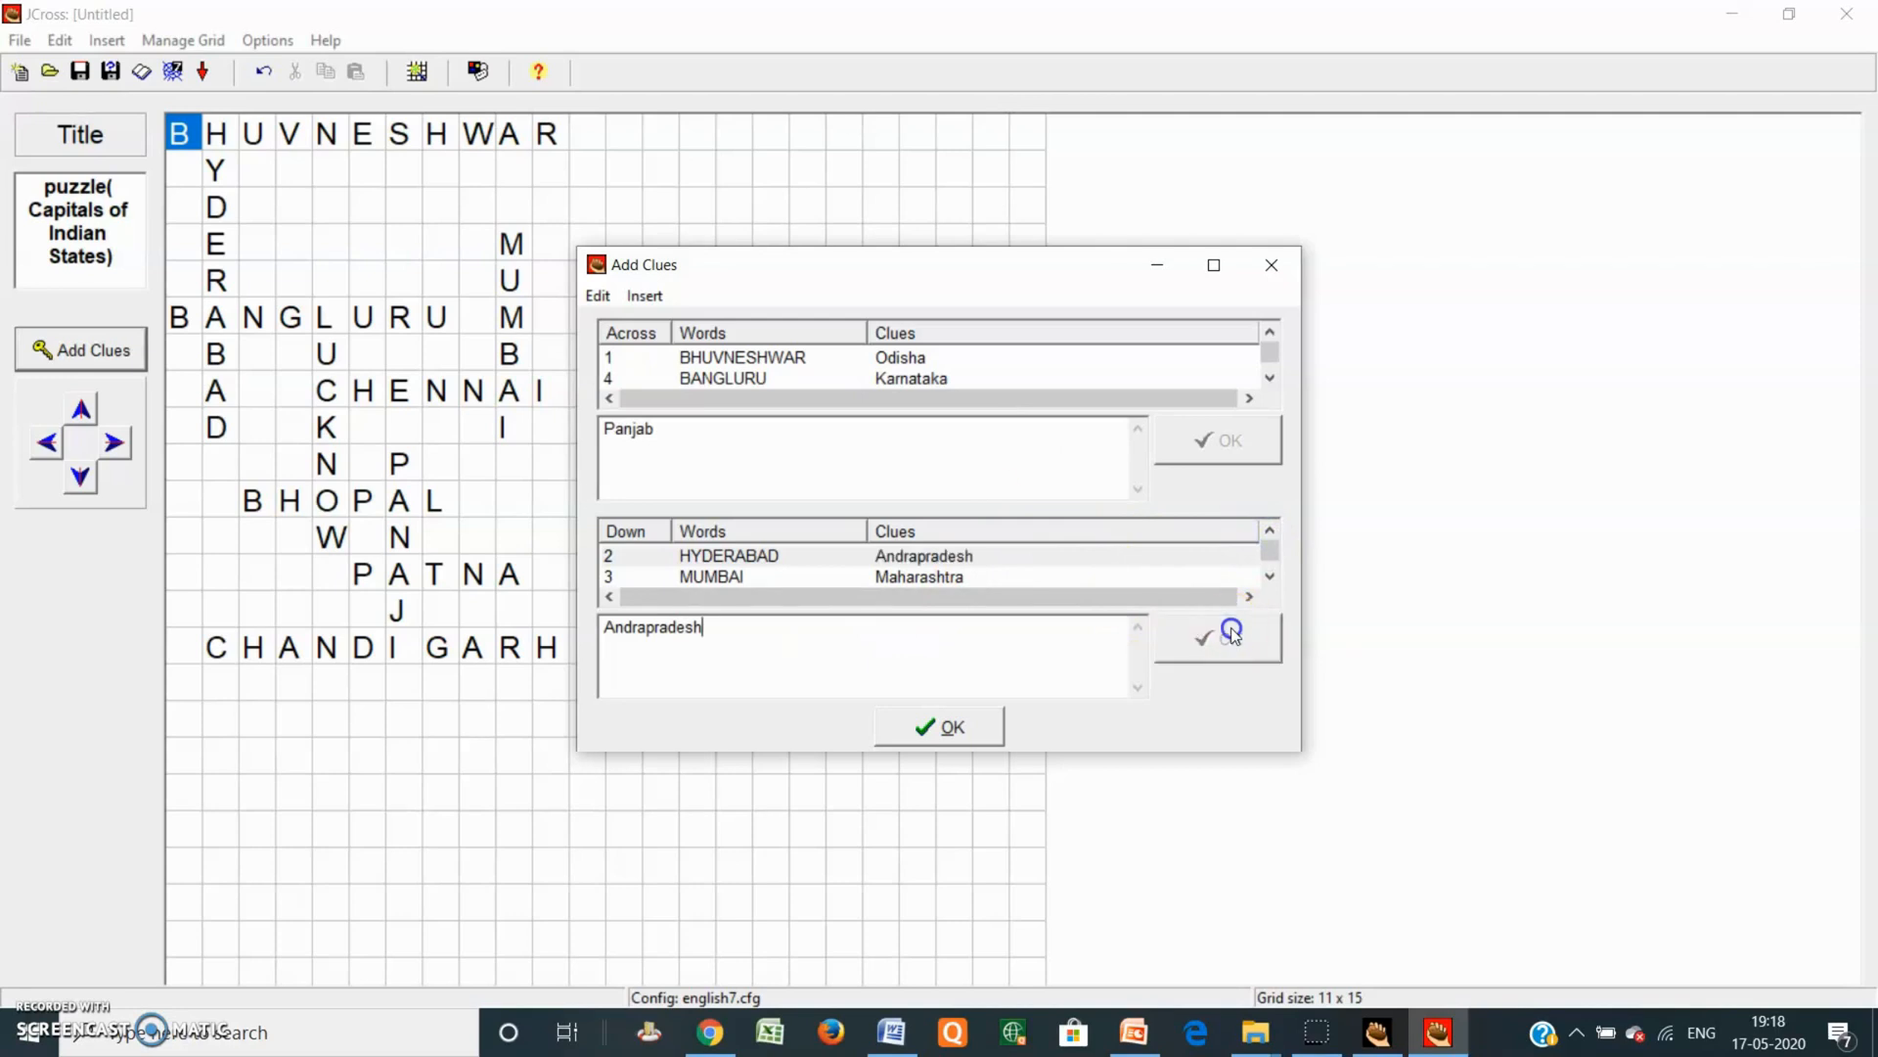
pyautogui.click(1268, 554)
pyautogui.moveTo(1266, 566); pyautogui.dragTo(1266, 540)
pyautogui.moveTo(1269, 352); pyautogui.dragTo(1268, 348)
# Step: Close Add Clues and save the crossword file as 'JCroos puzzle1.jcw'
pyautogui.click(947, 729)
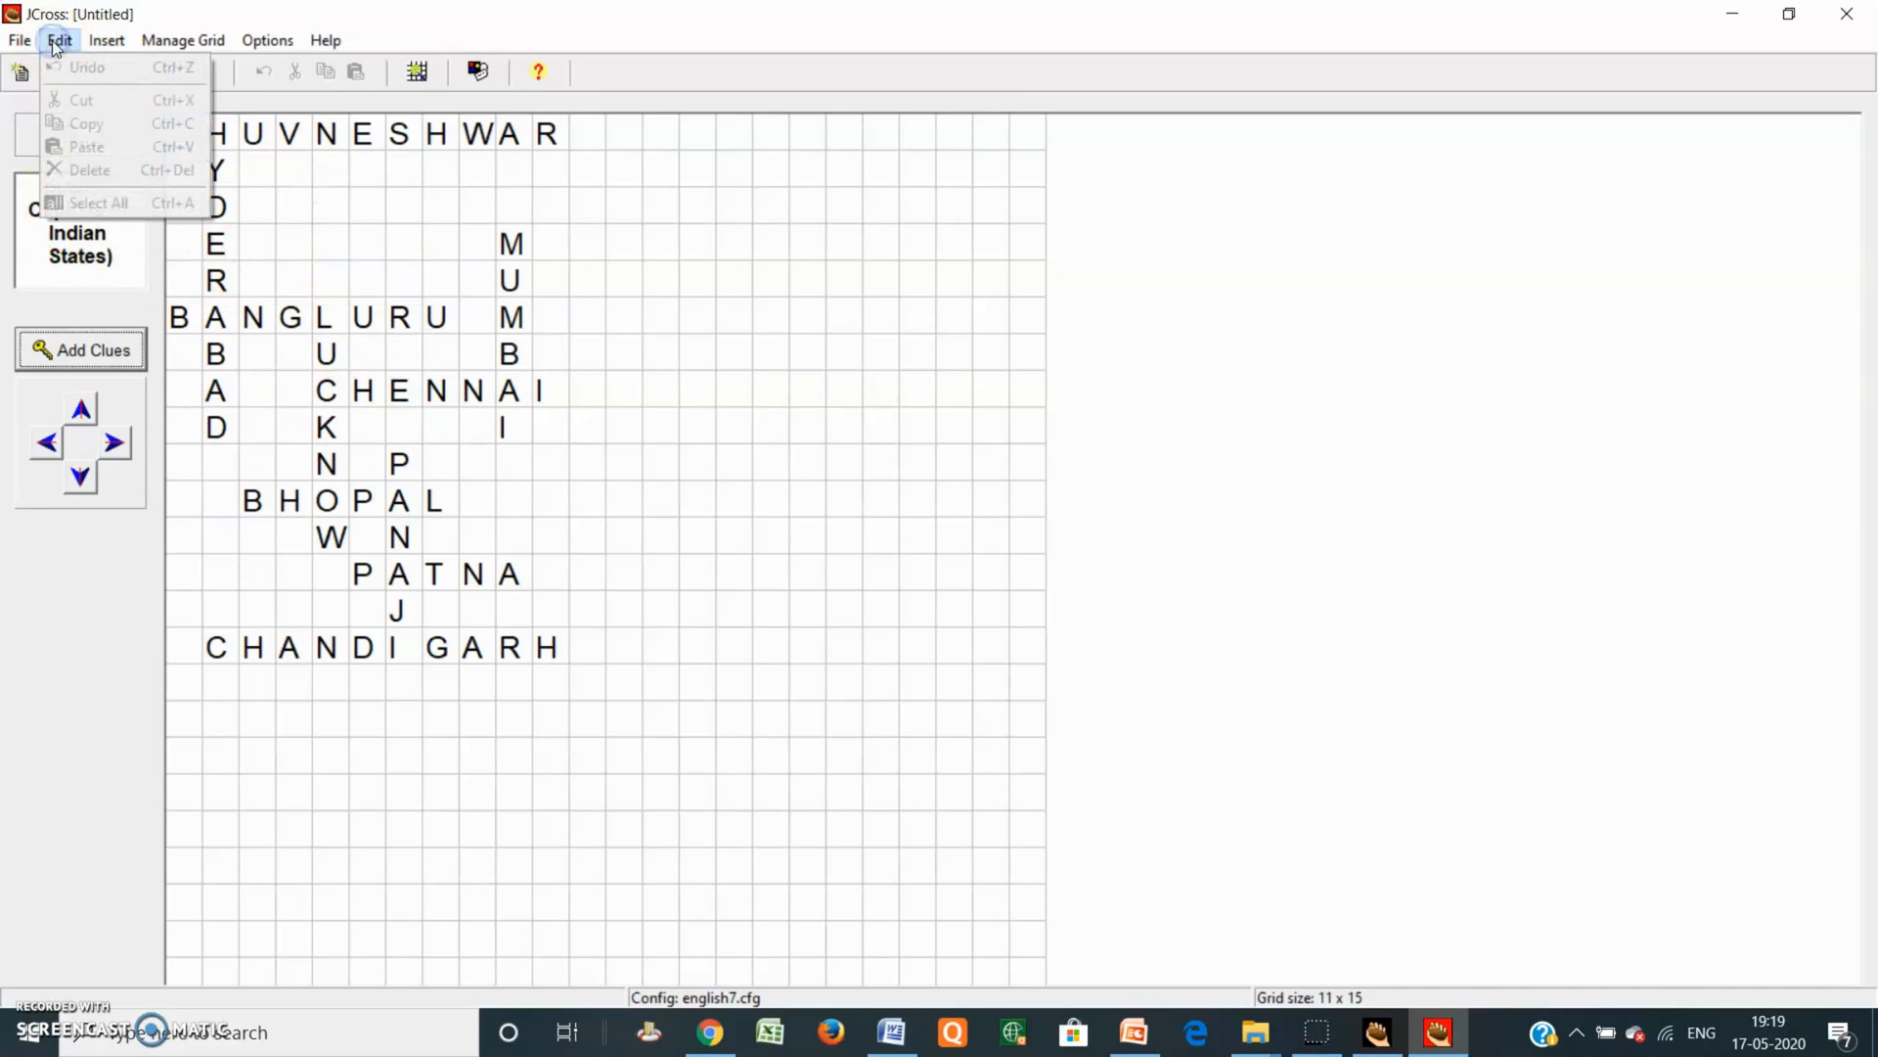
pyautogui.click(666, 436)
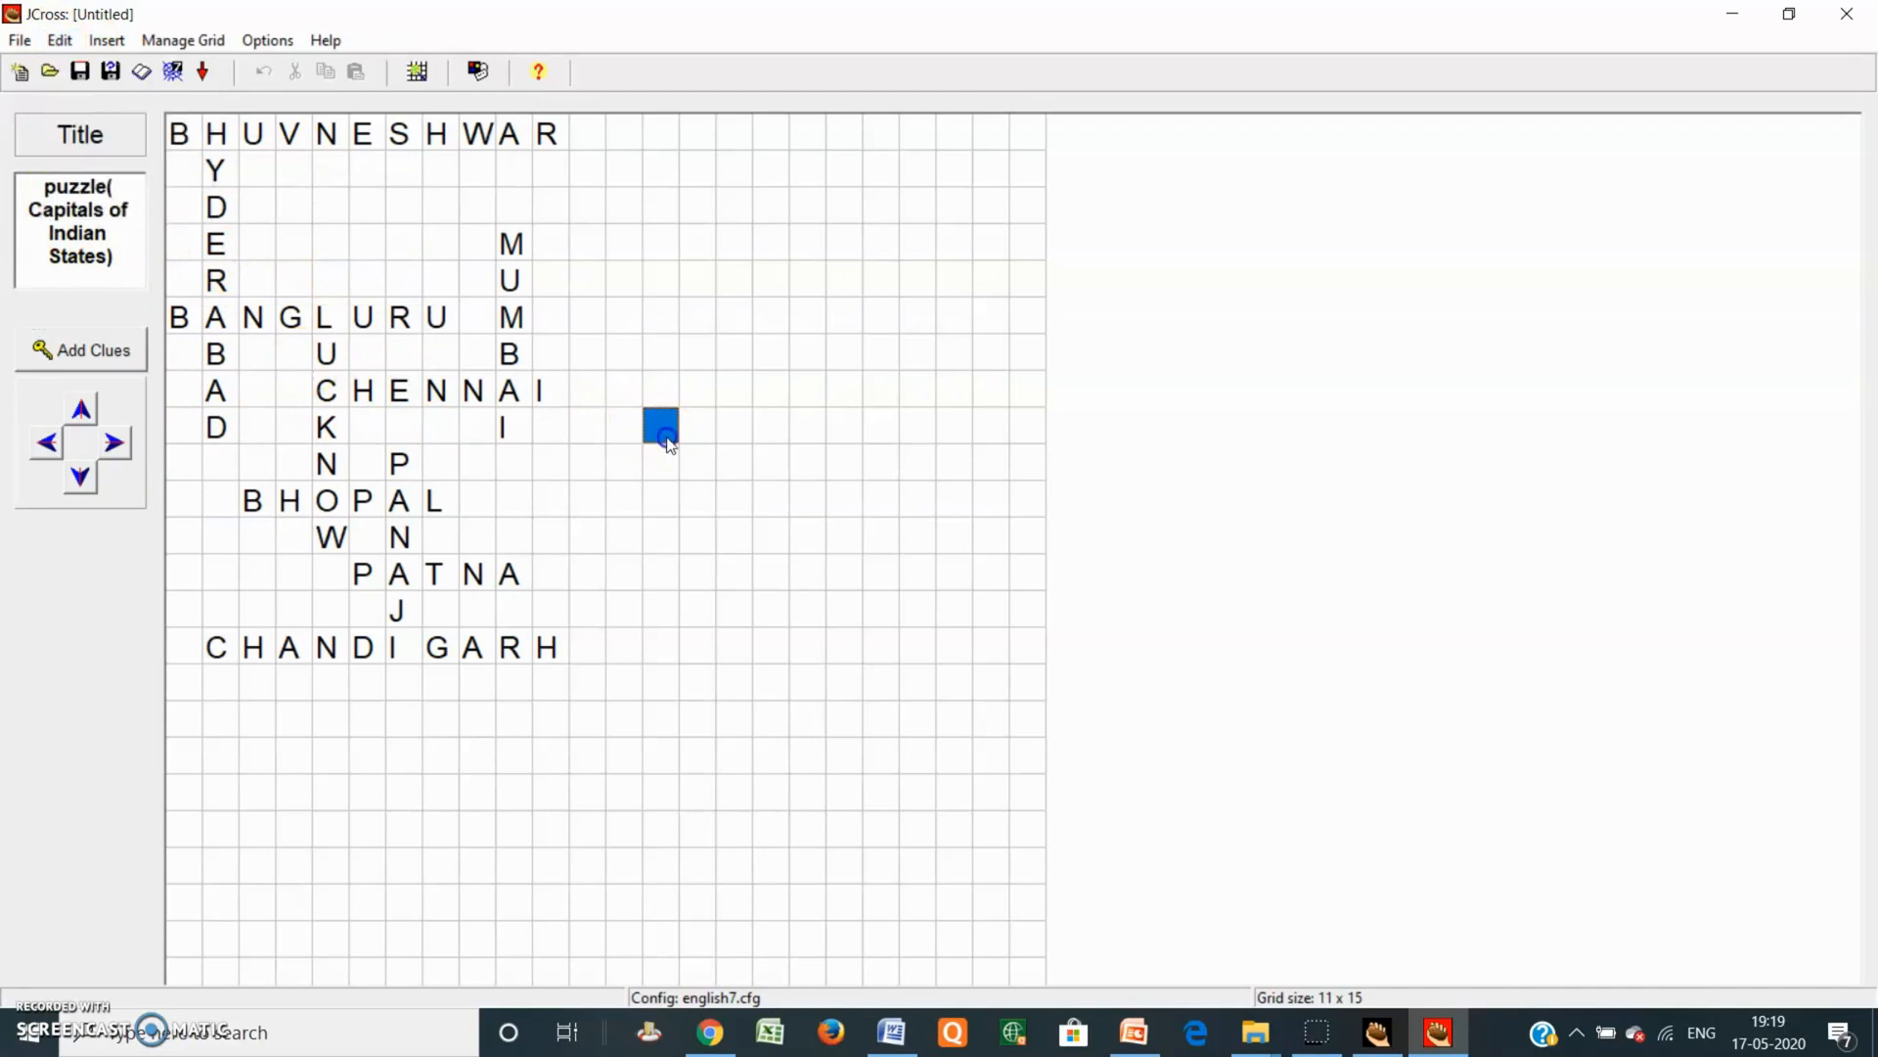
pyautogui.click(83, 75)
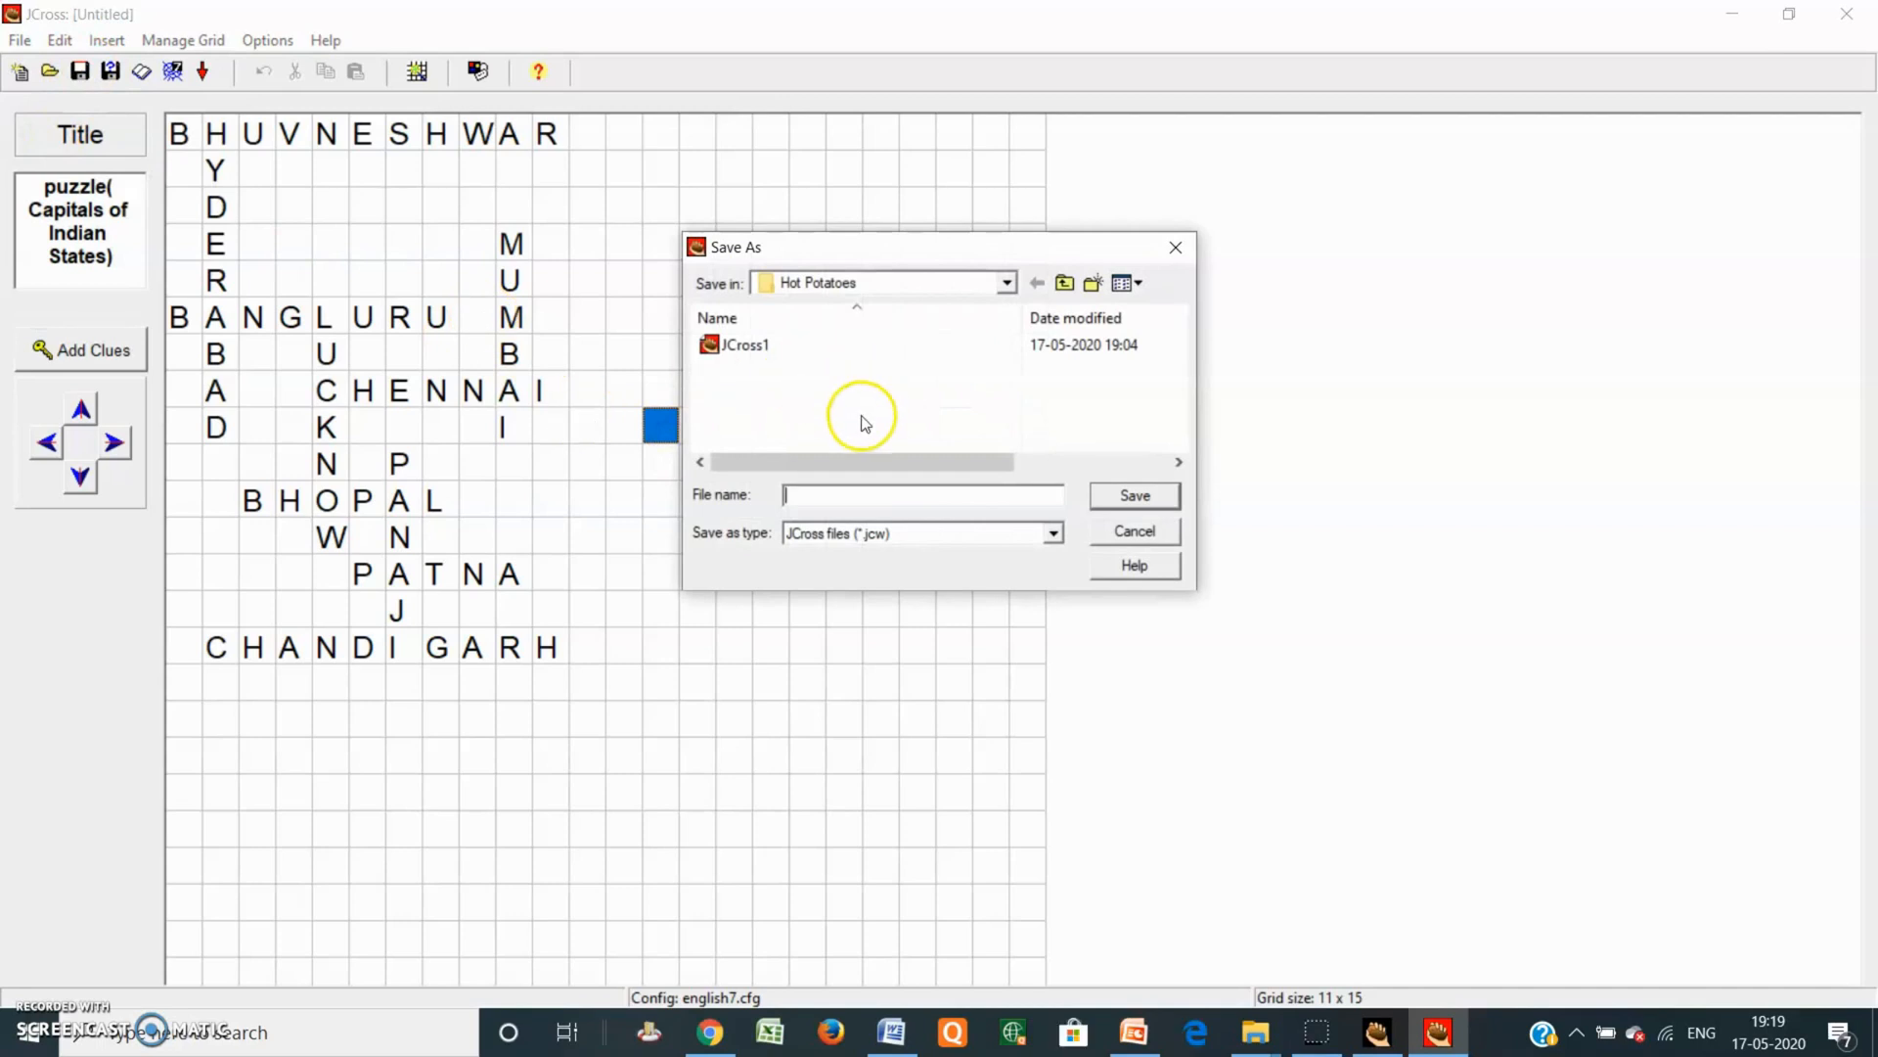
pyautogui.click(832, 490)
pyautogui.write('JCr')
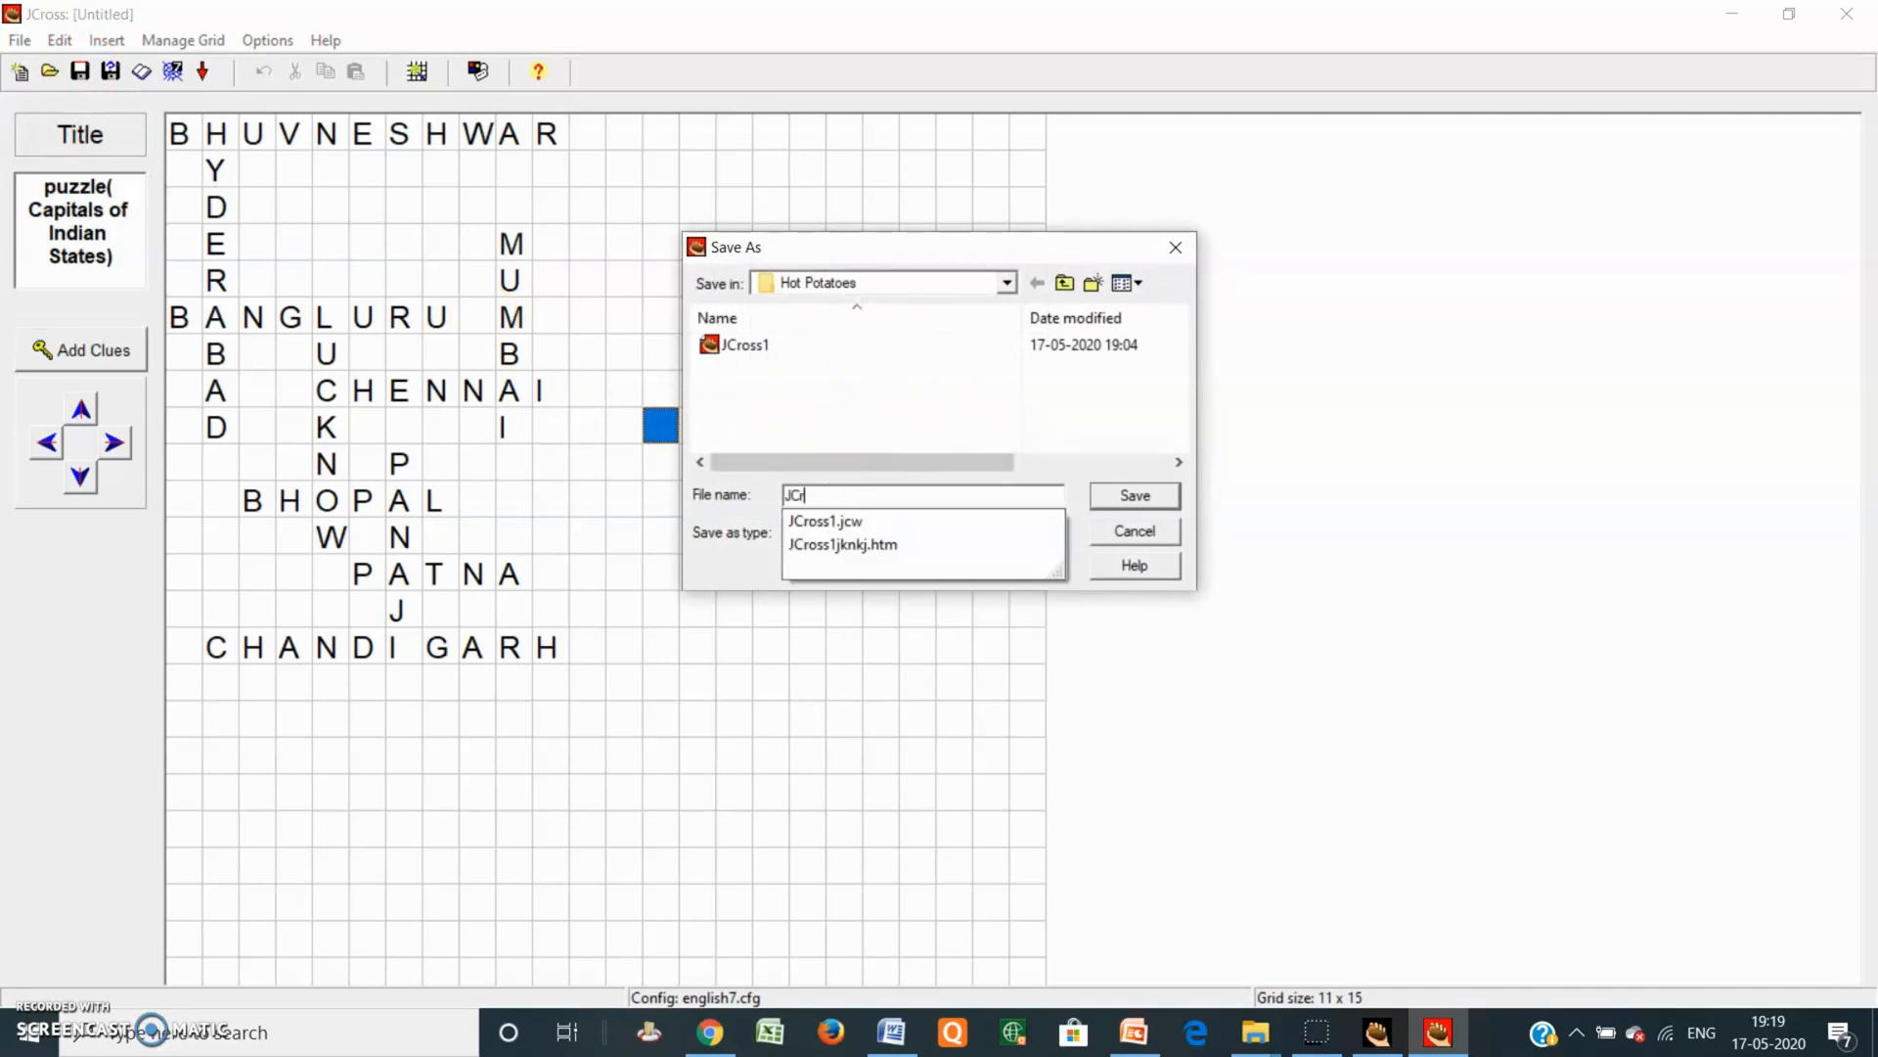
pyautogui.write('oos puzzle1')
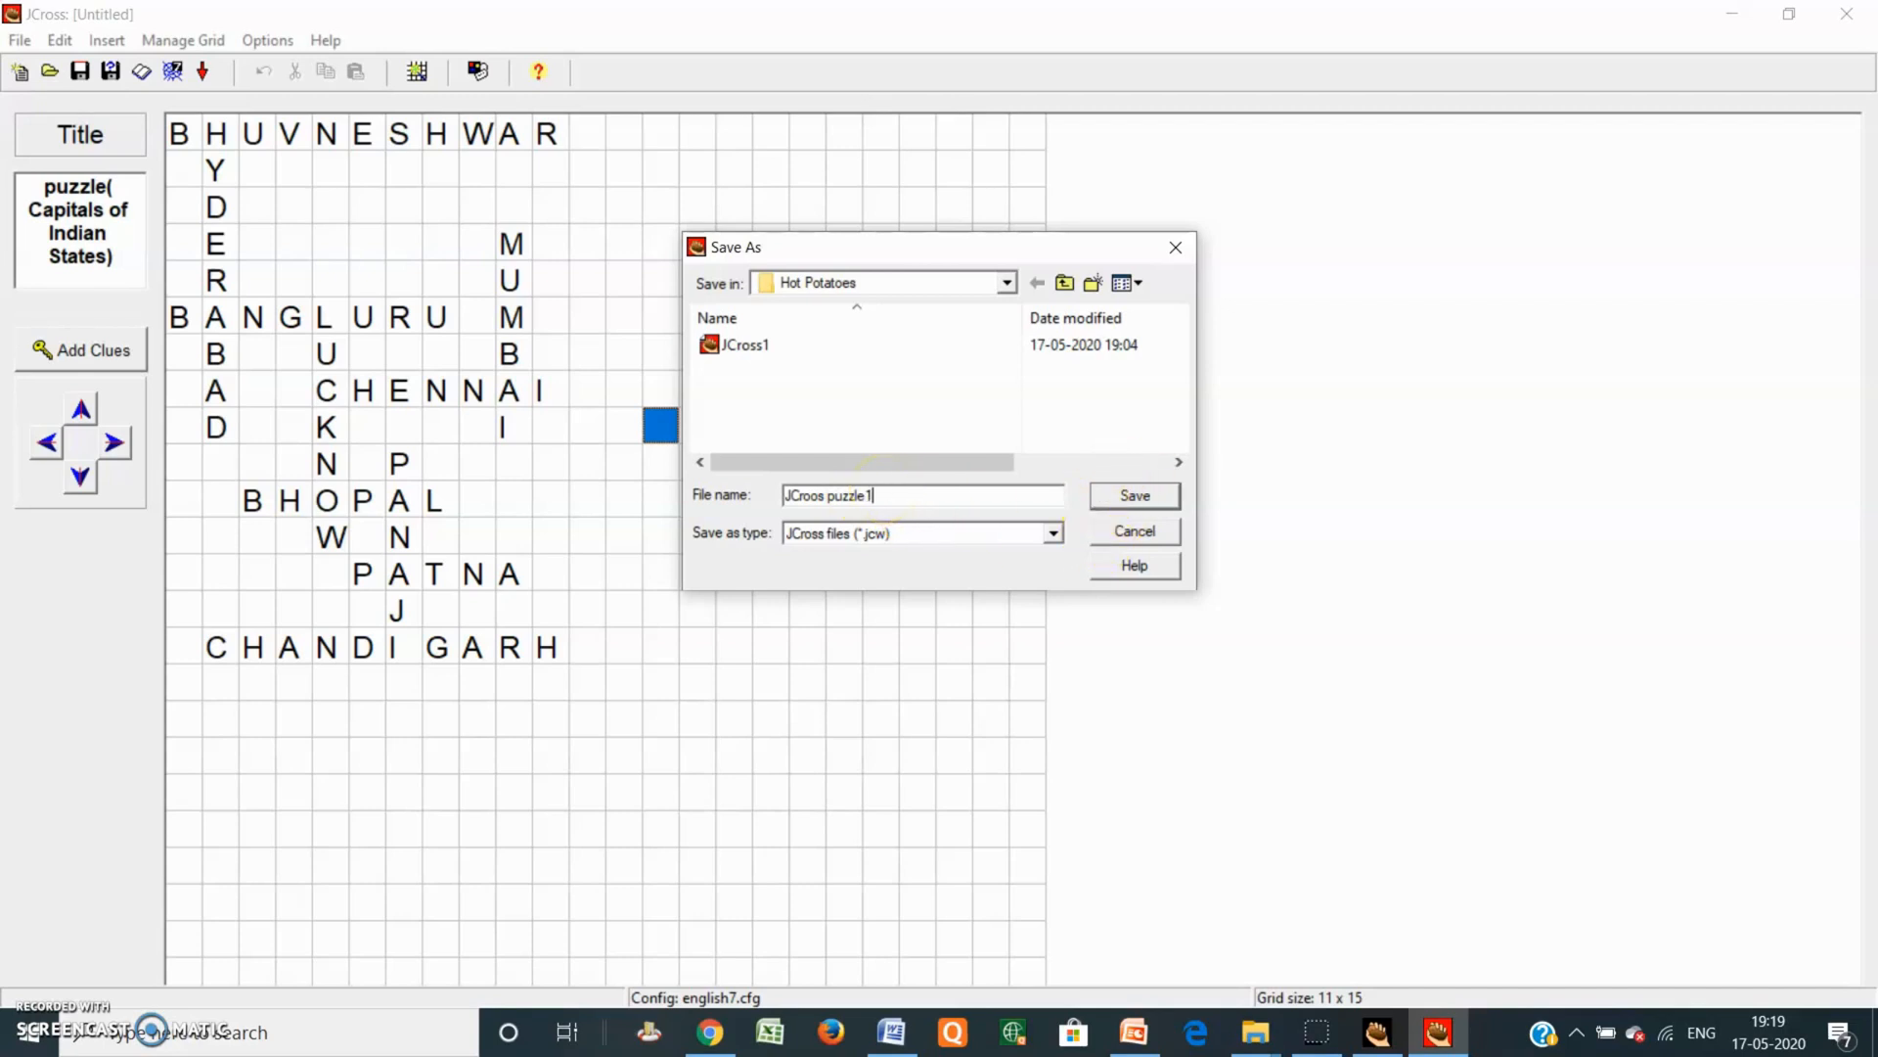
pyautogui.click(1135, 496)
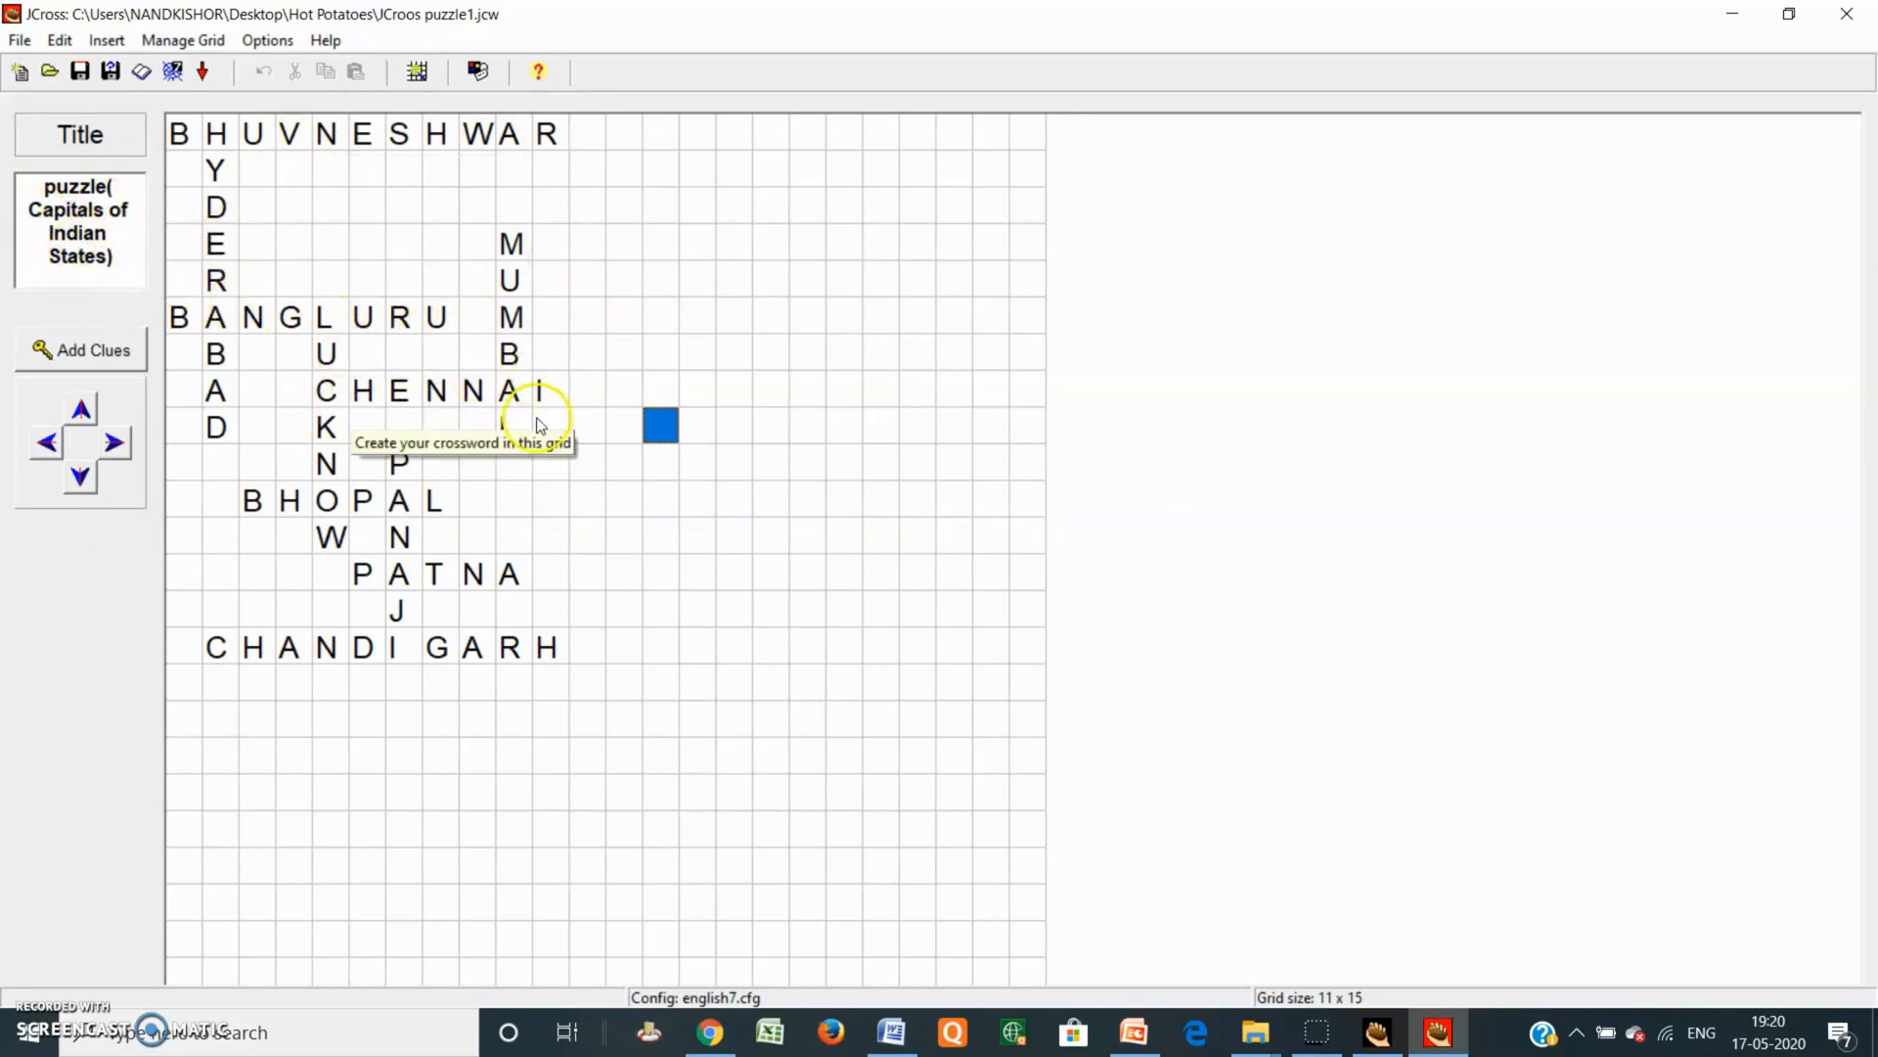
# Step: Try exporting the web page as 'JCroos puzzle2', cancelling at the space-in-name warning
pyautogui.click(172, 75)
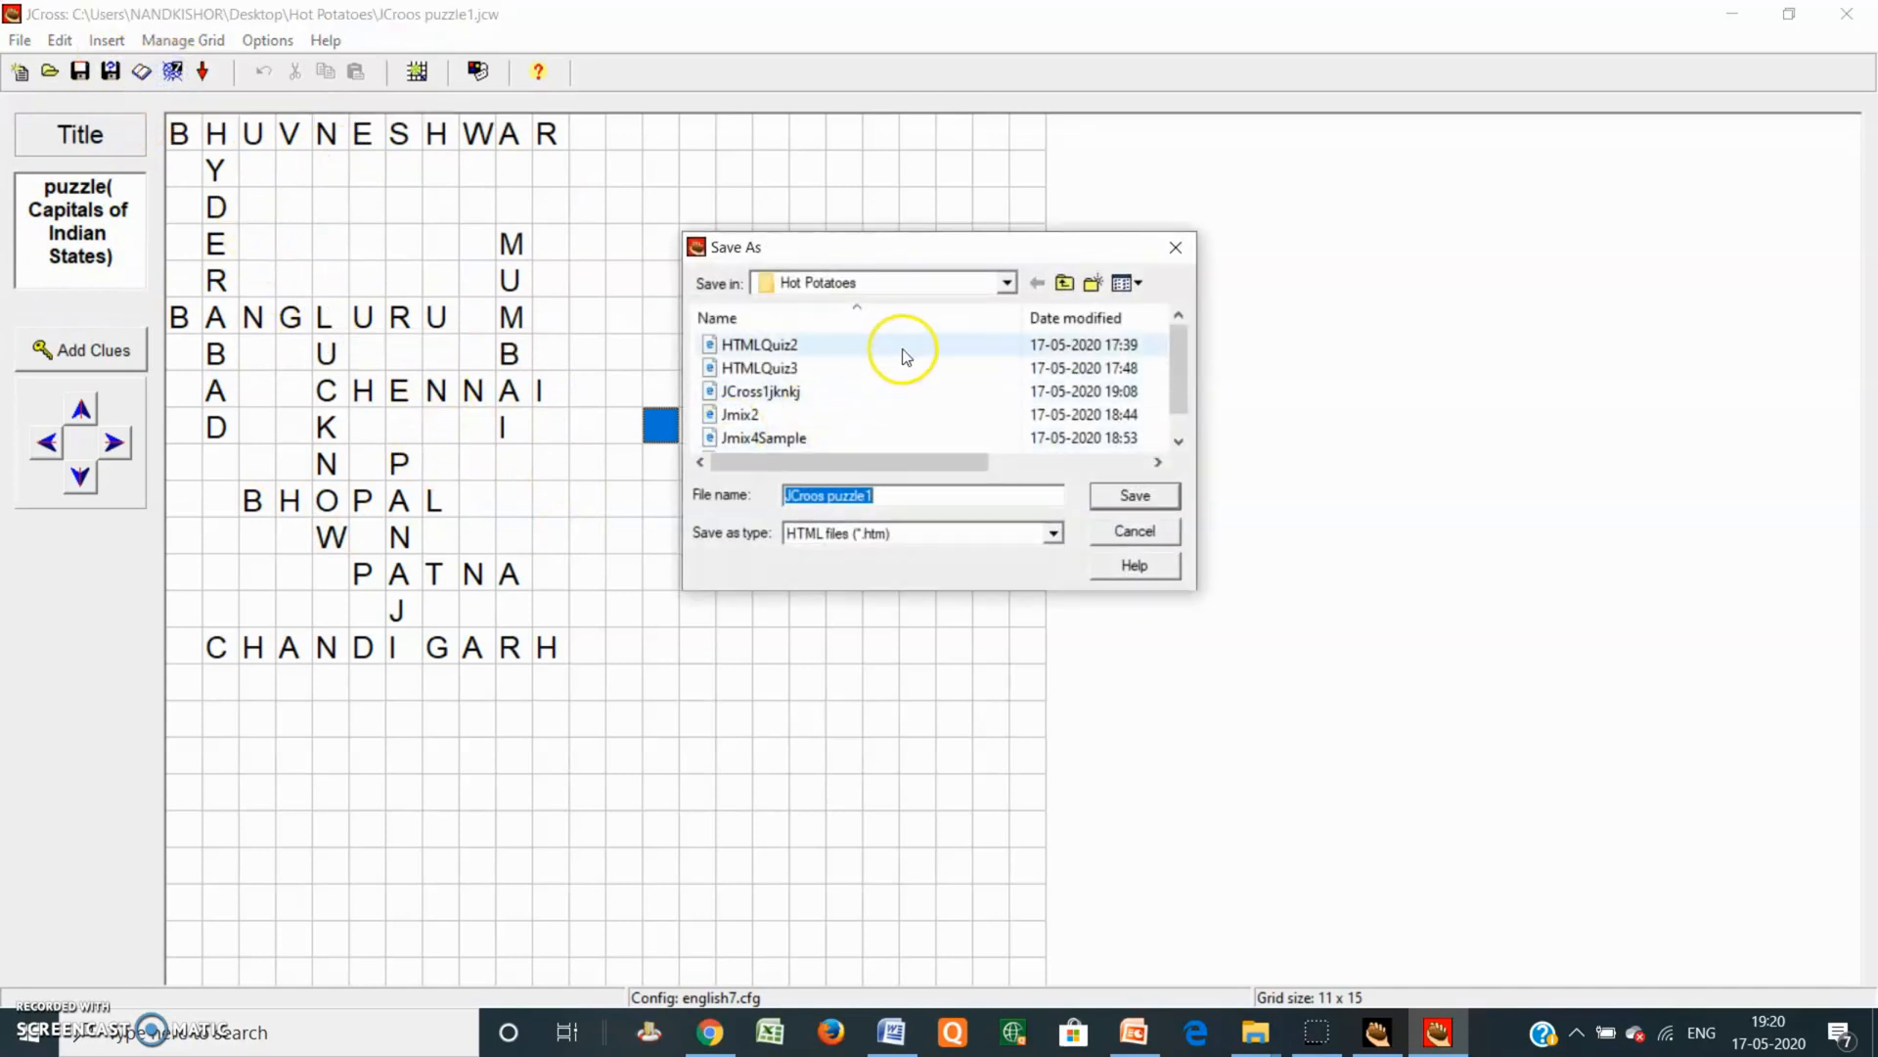
pyautogui.click(888, 495)
pyautogui.click(892, 496)
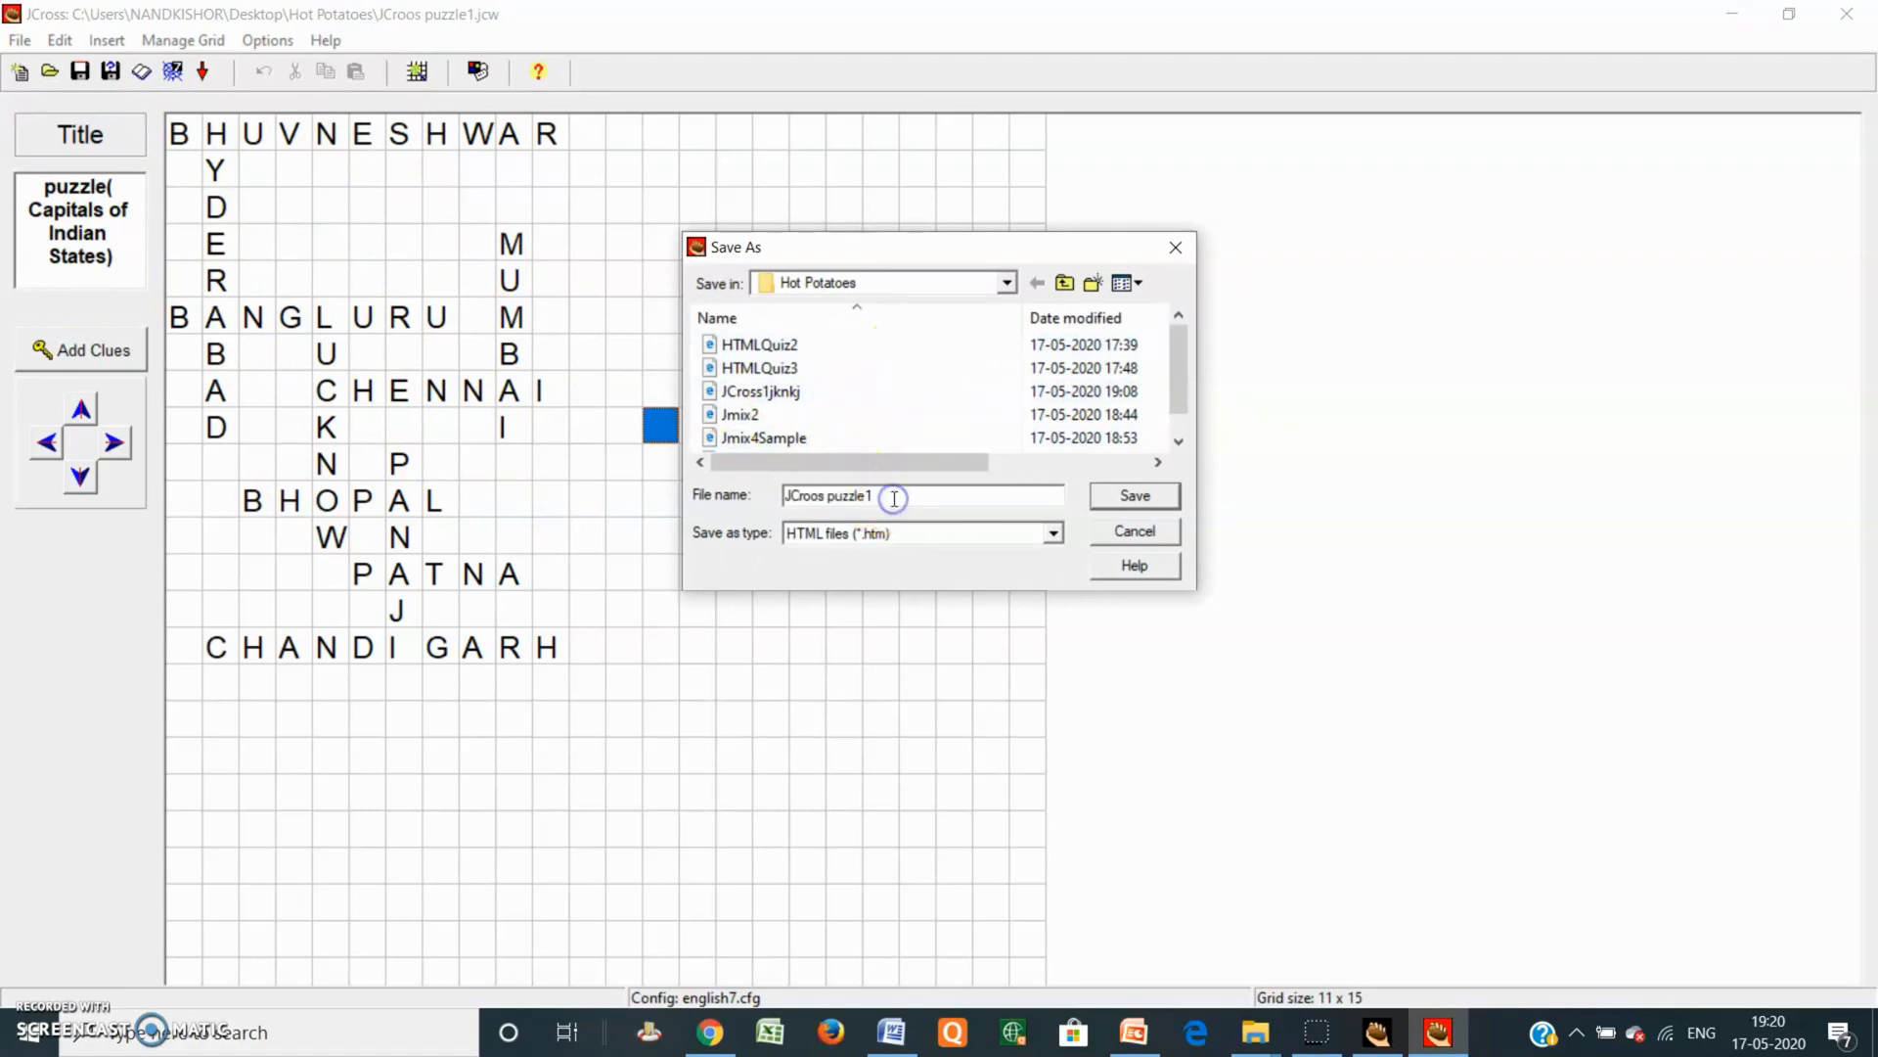
pyautogui.press('BackSpace')
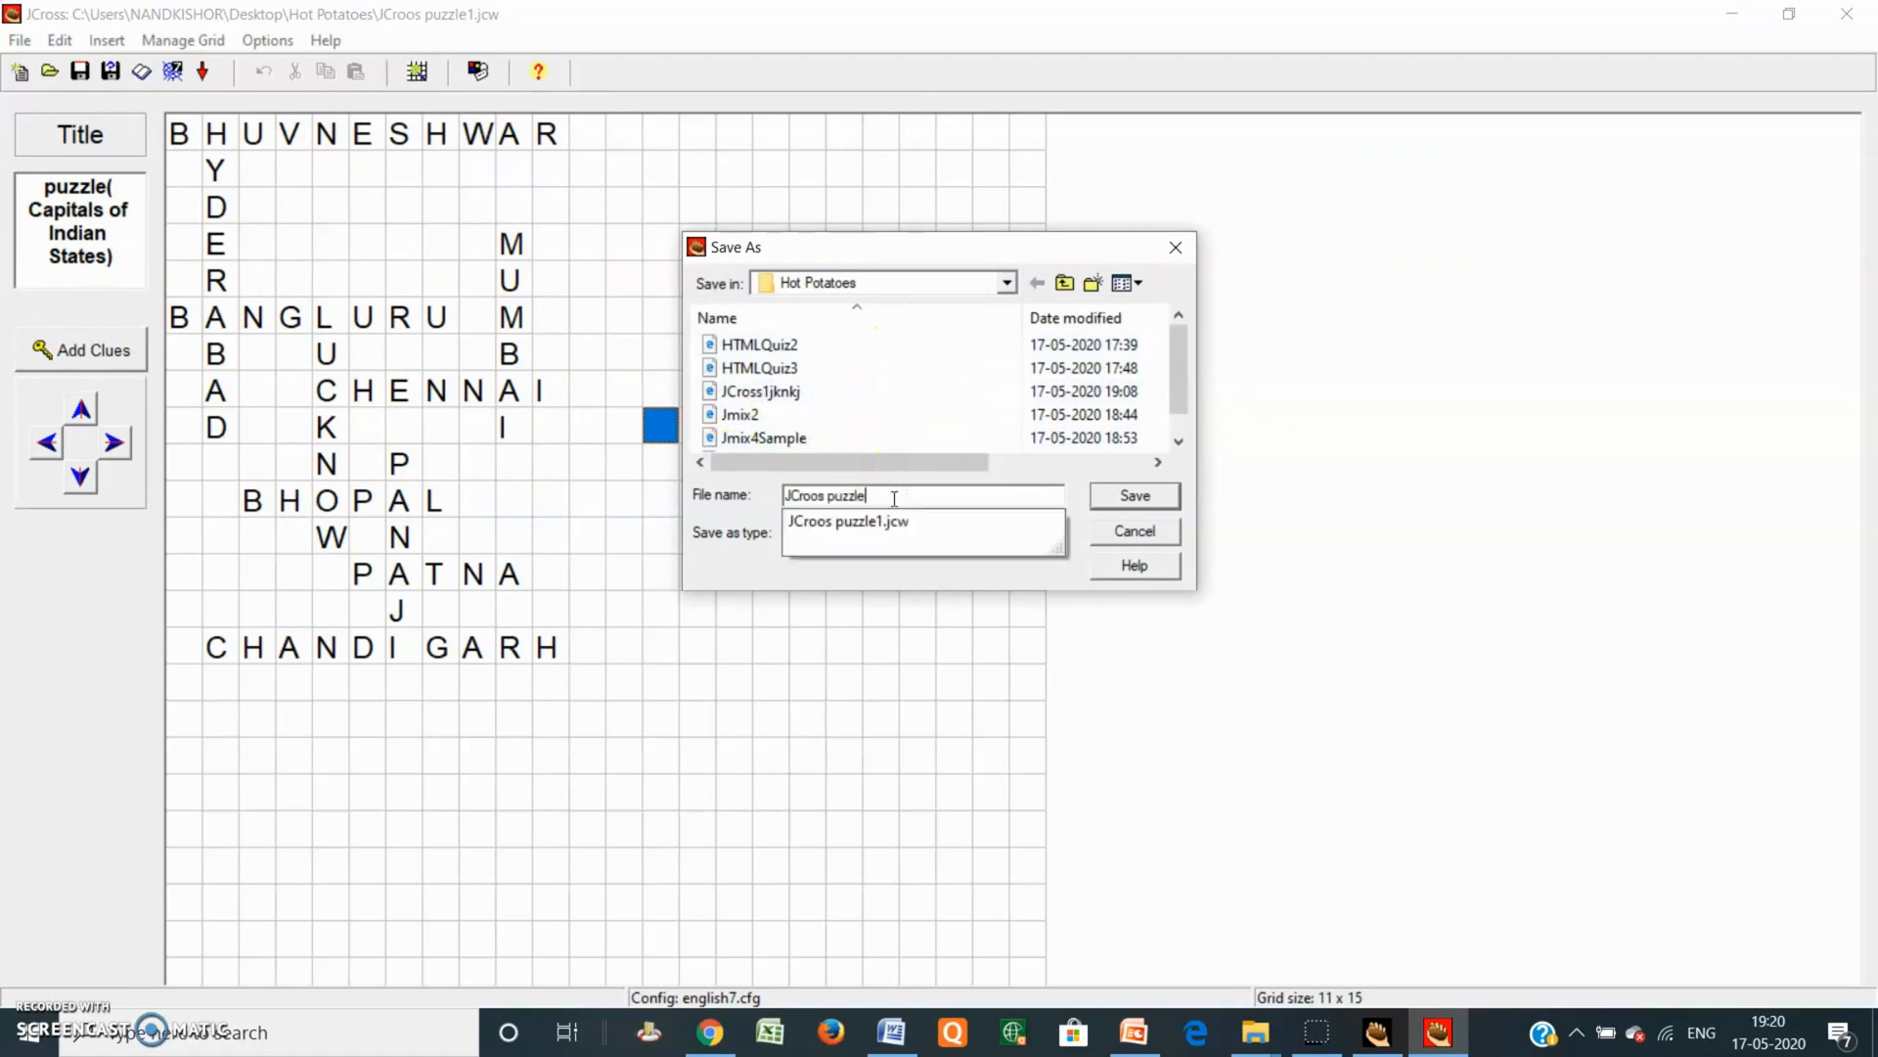
pyautogui.write('2')
pyautogui.click(961, 499)
pyautogui.click(1123, 503)
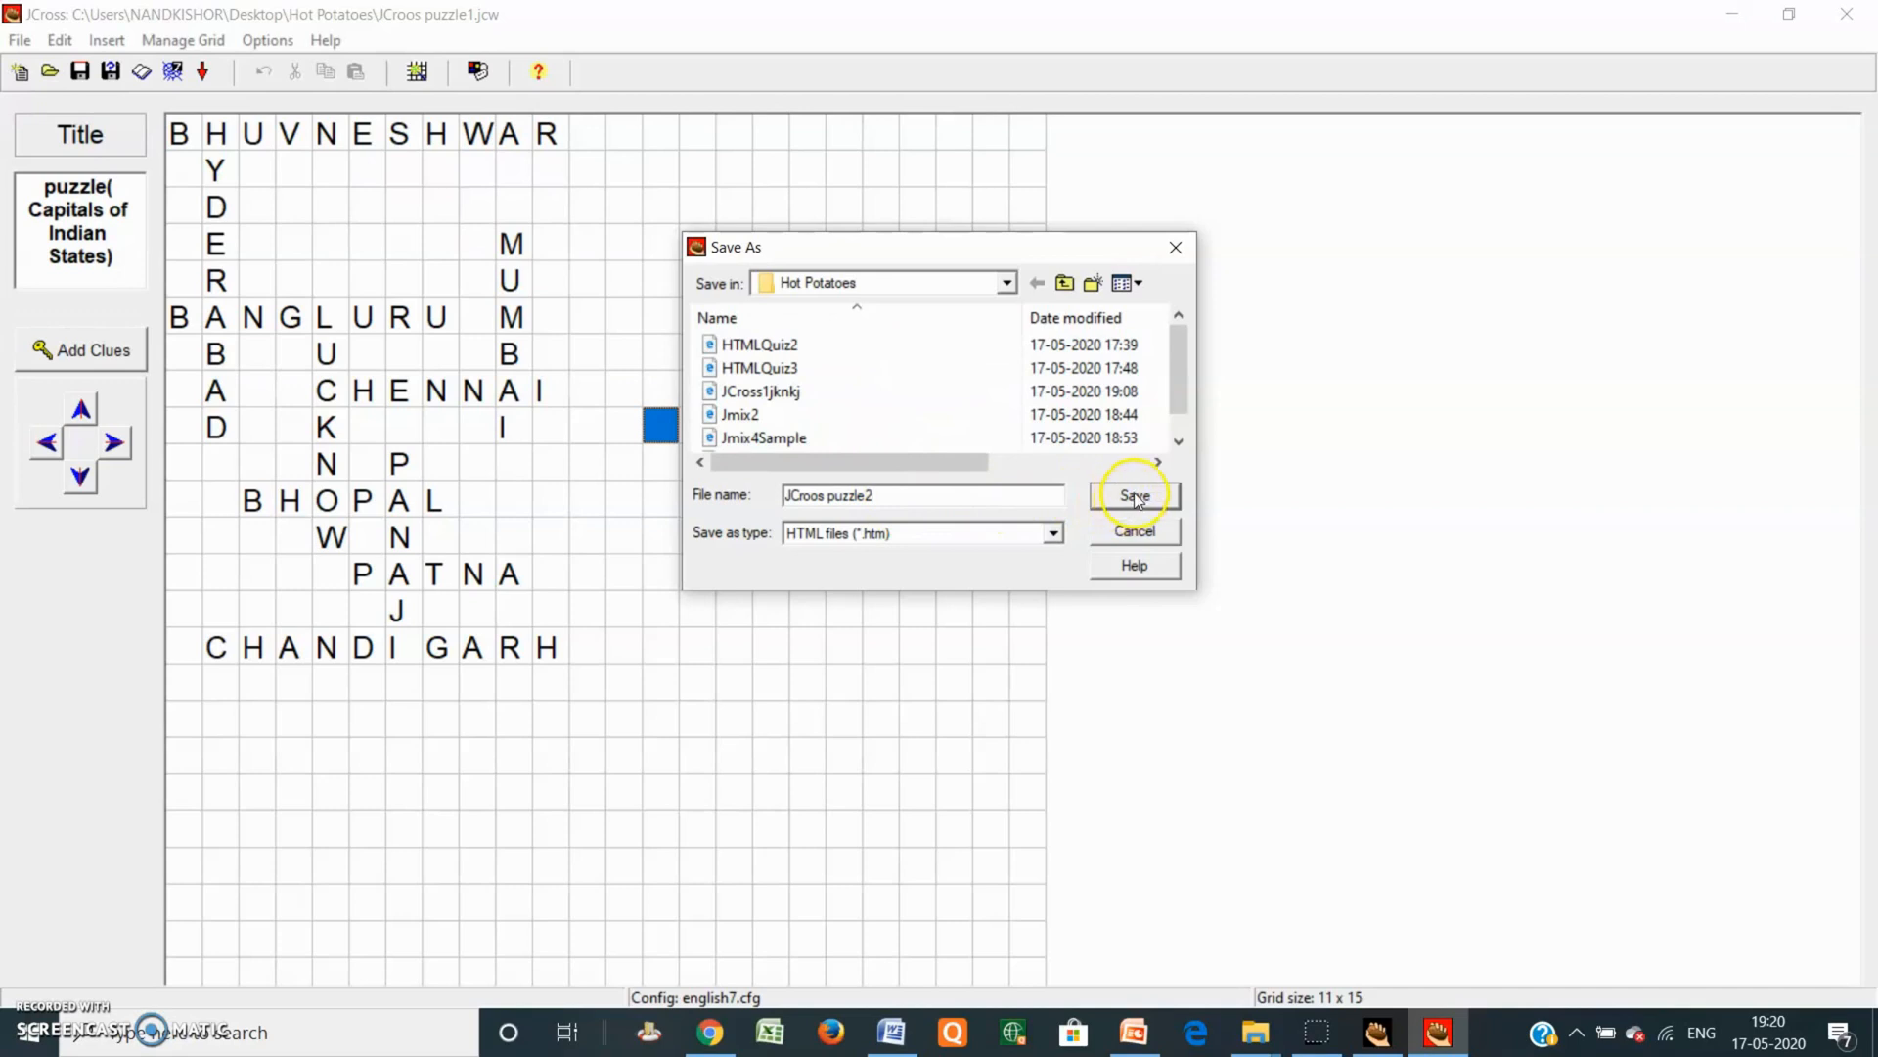
pyautogui.click(857, 584)
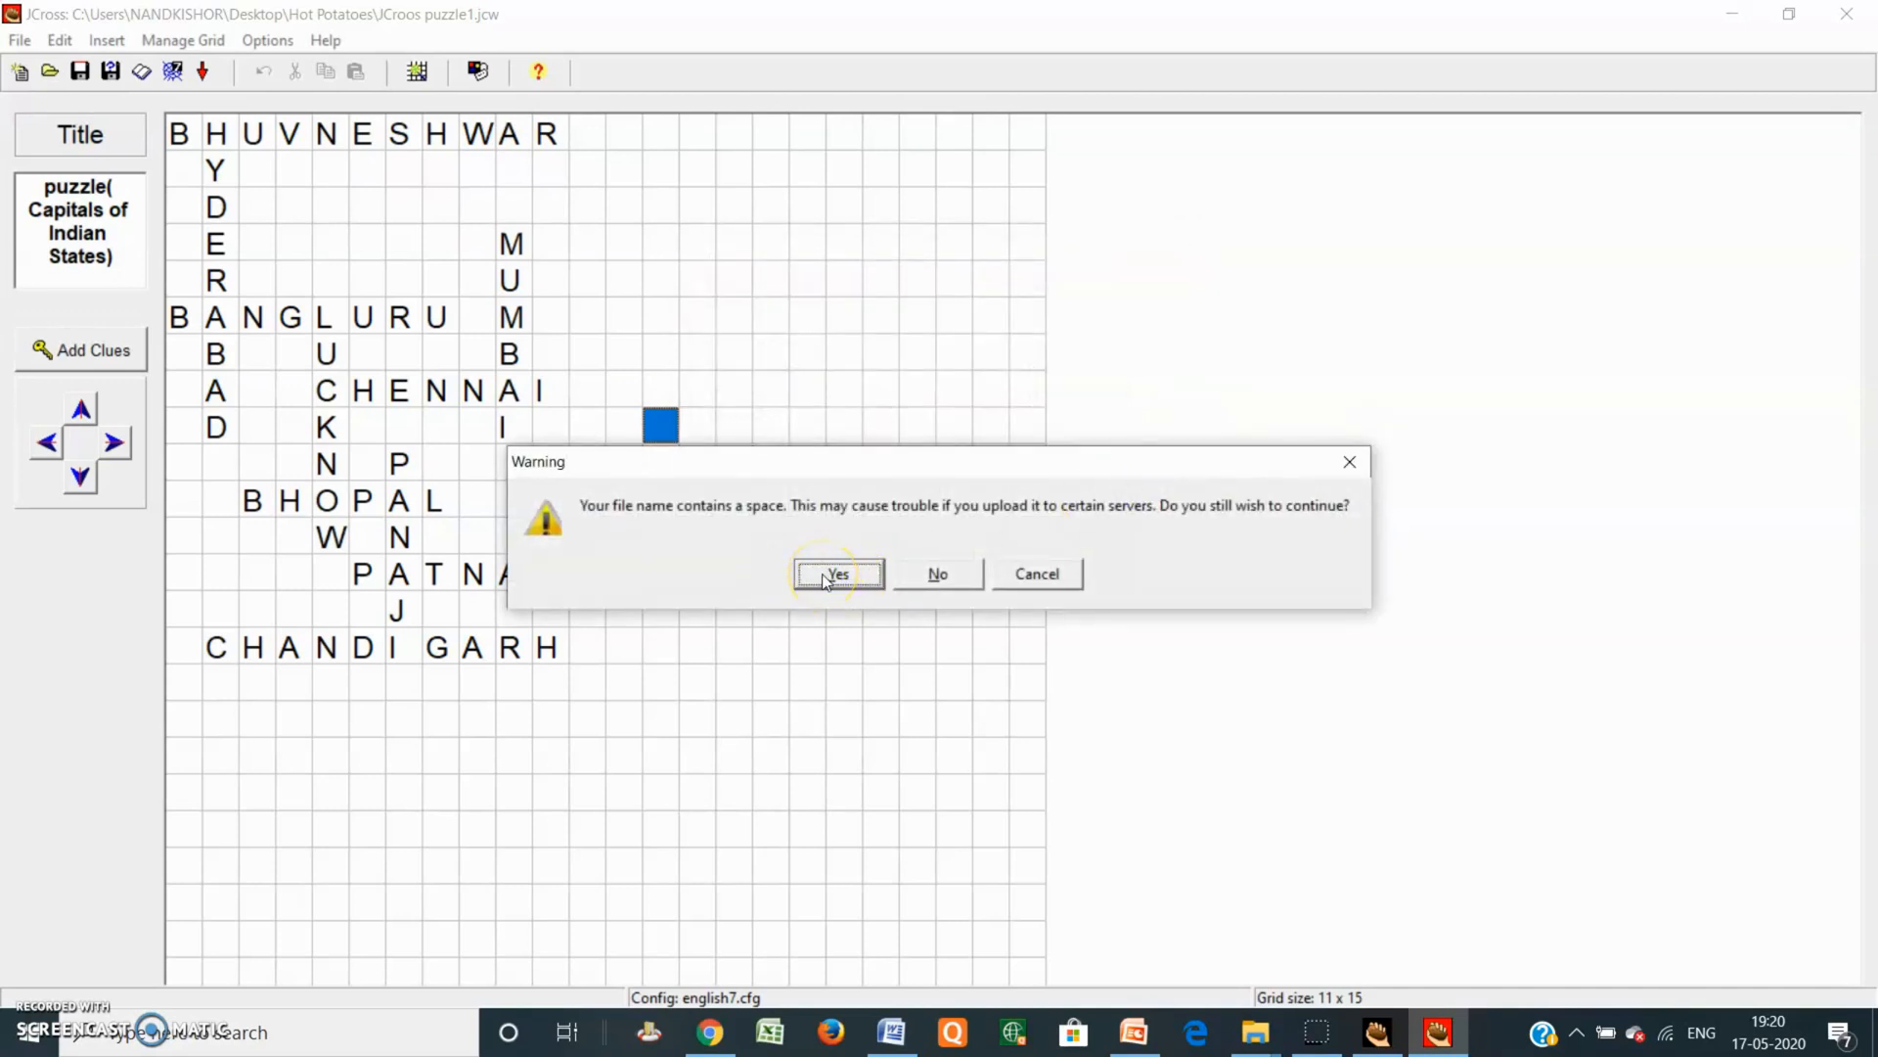
pyautogui.click(1045, 577)
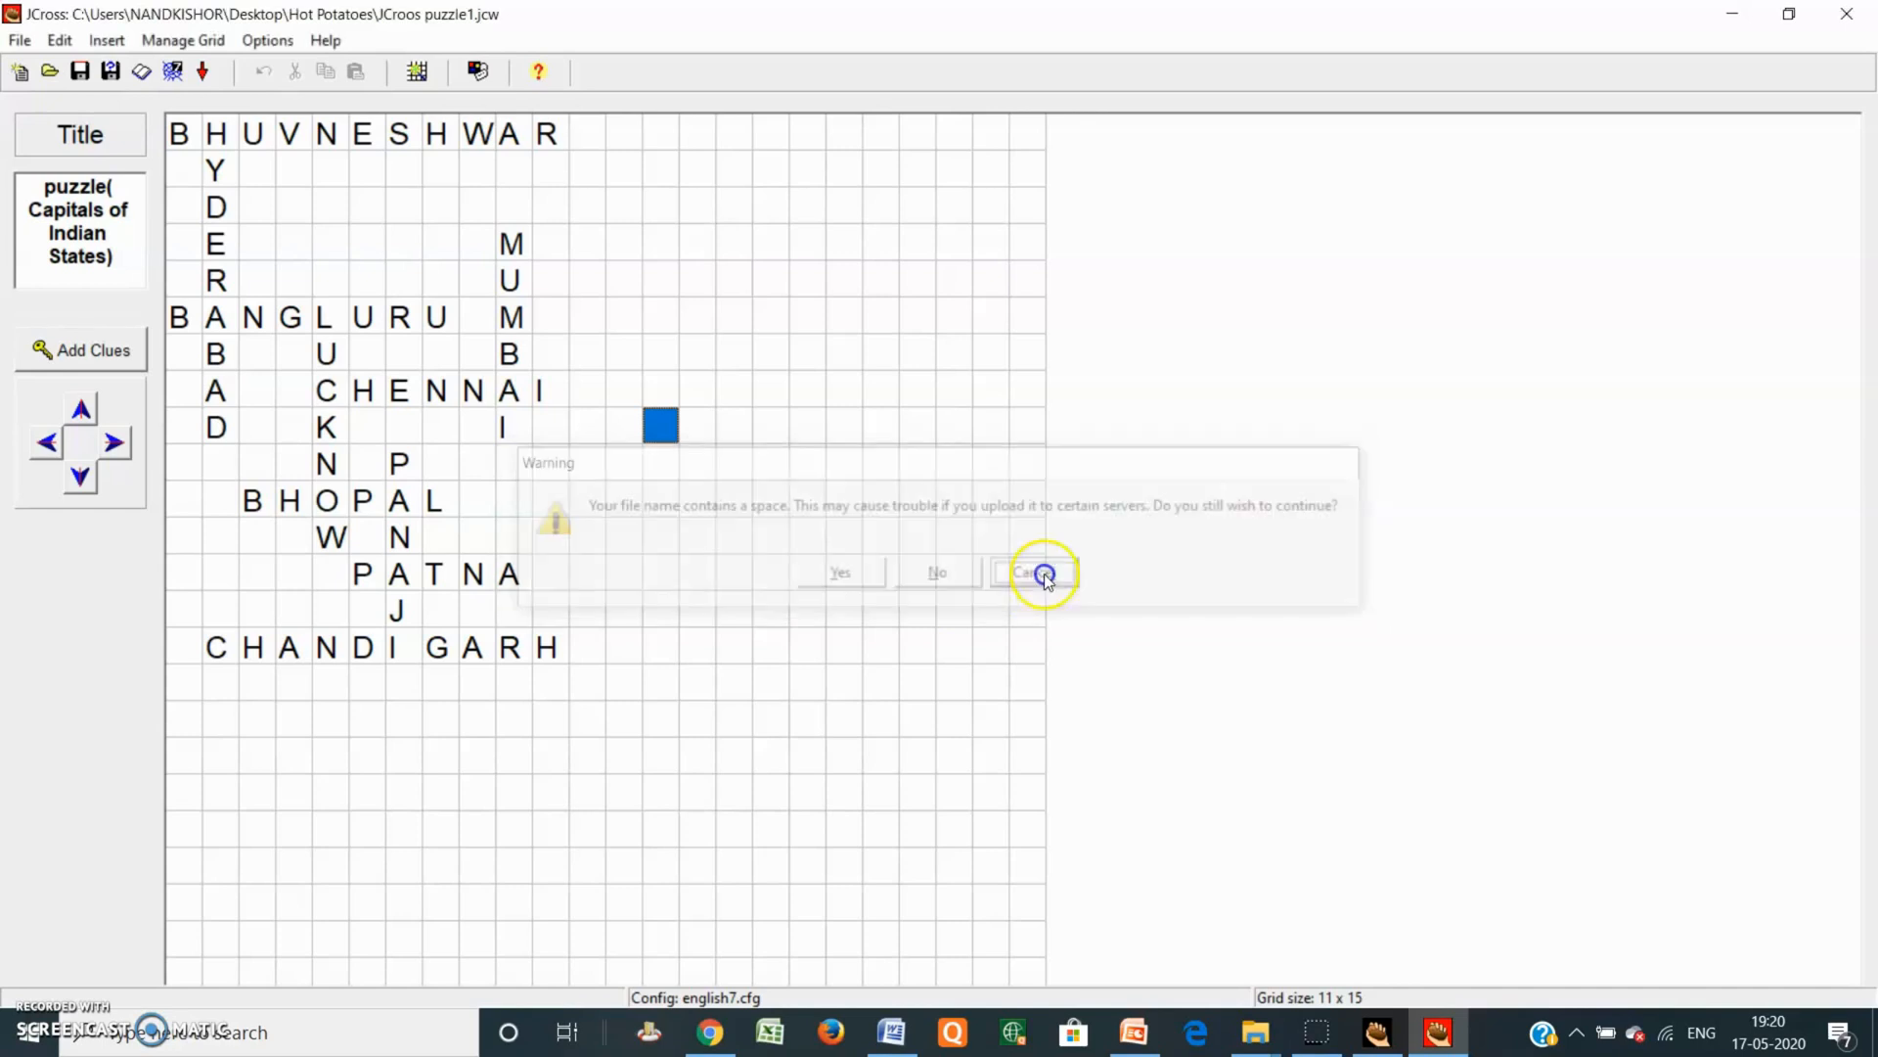
# Step: Export the web page as JCroospuzzle1.htm and view it in the browser
pyautogui.click(177, 76)
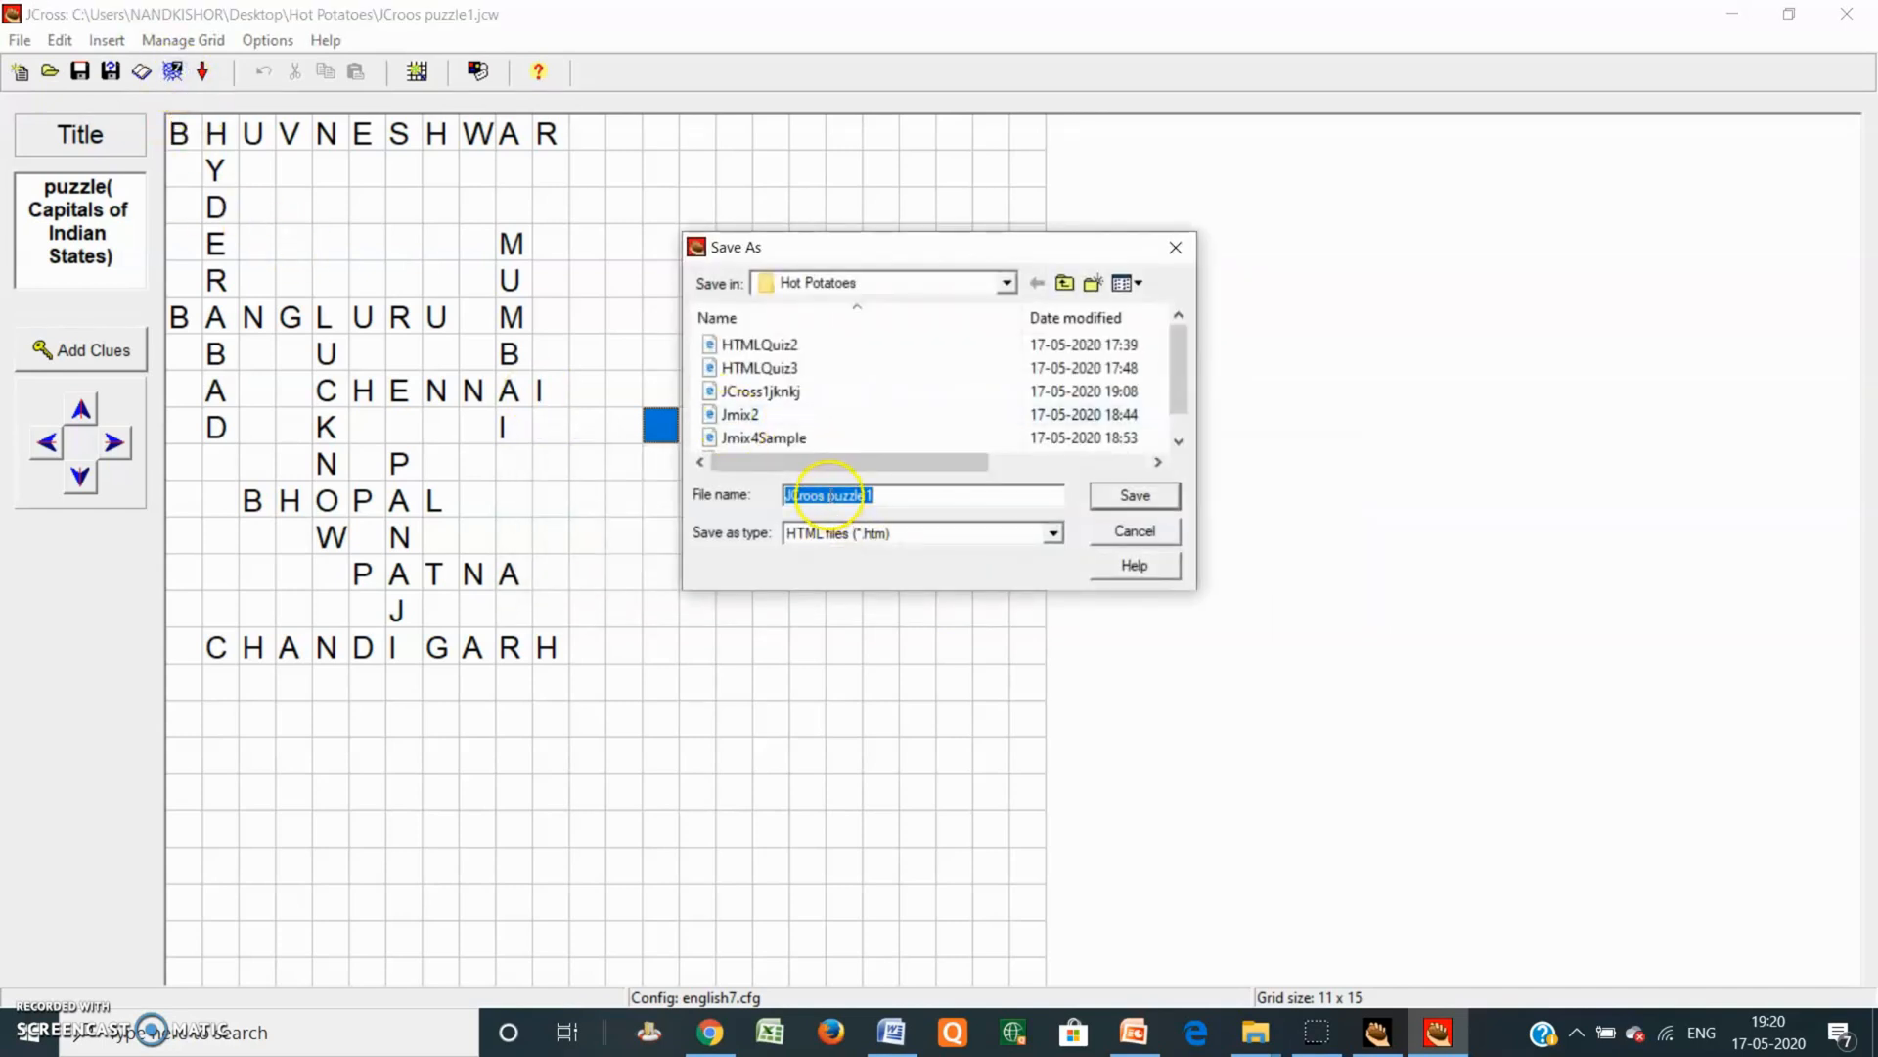
pyautogui.click(830, 495)
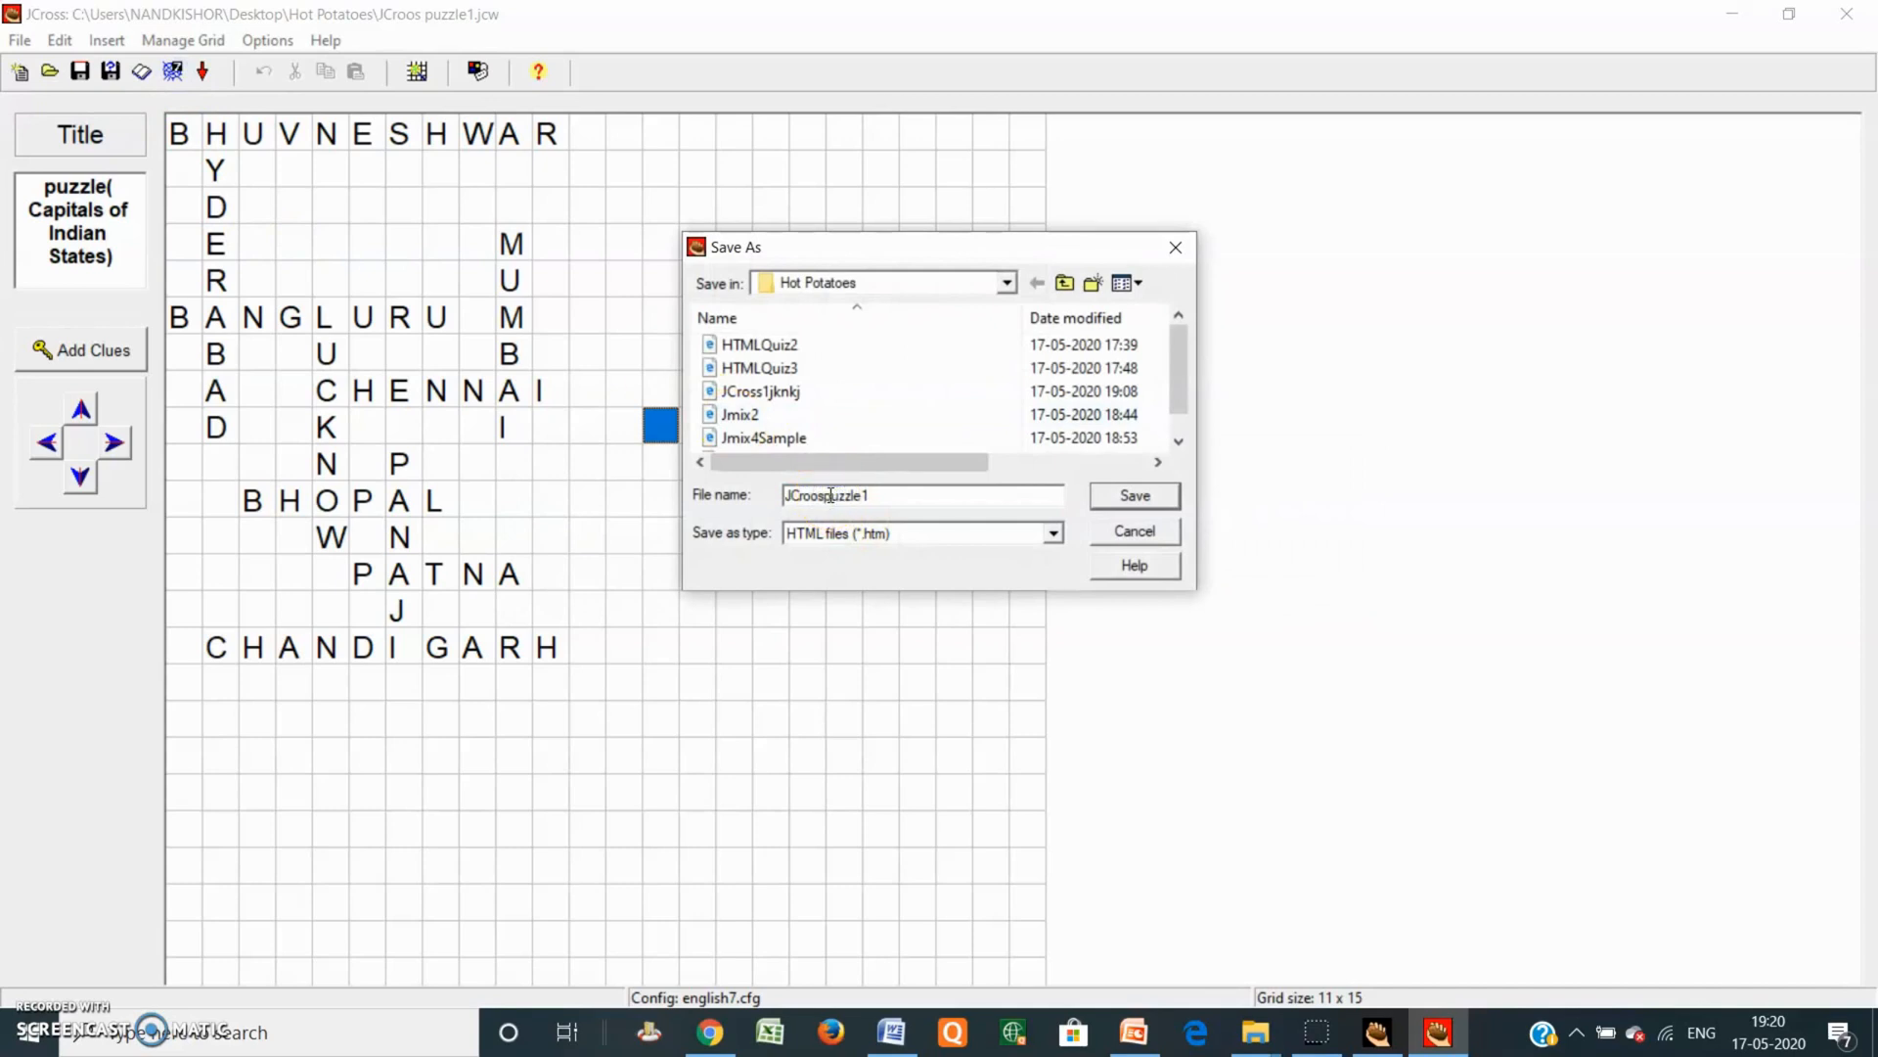
pyautogui.click(1145, 497)
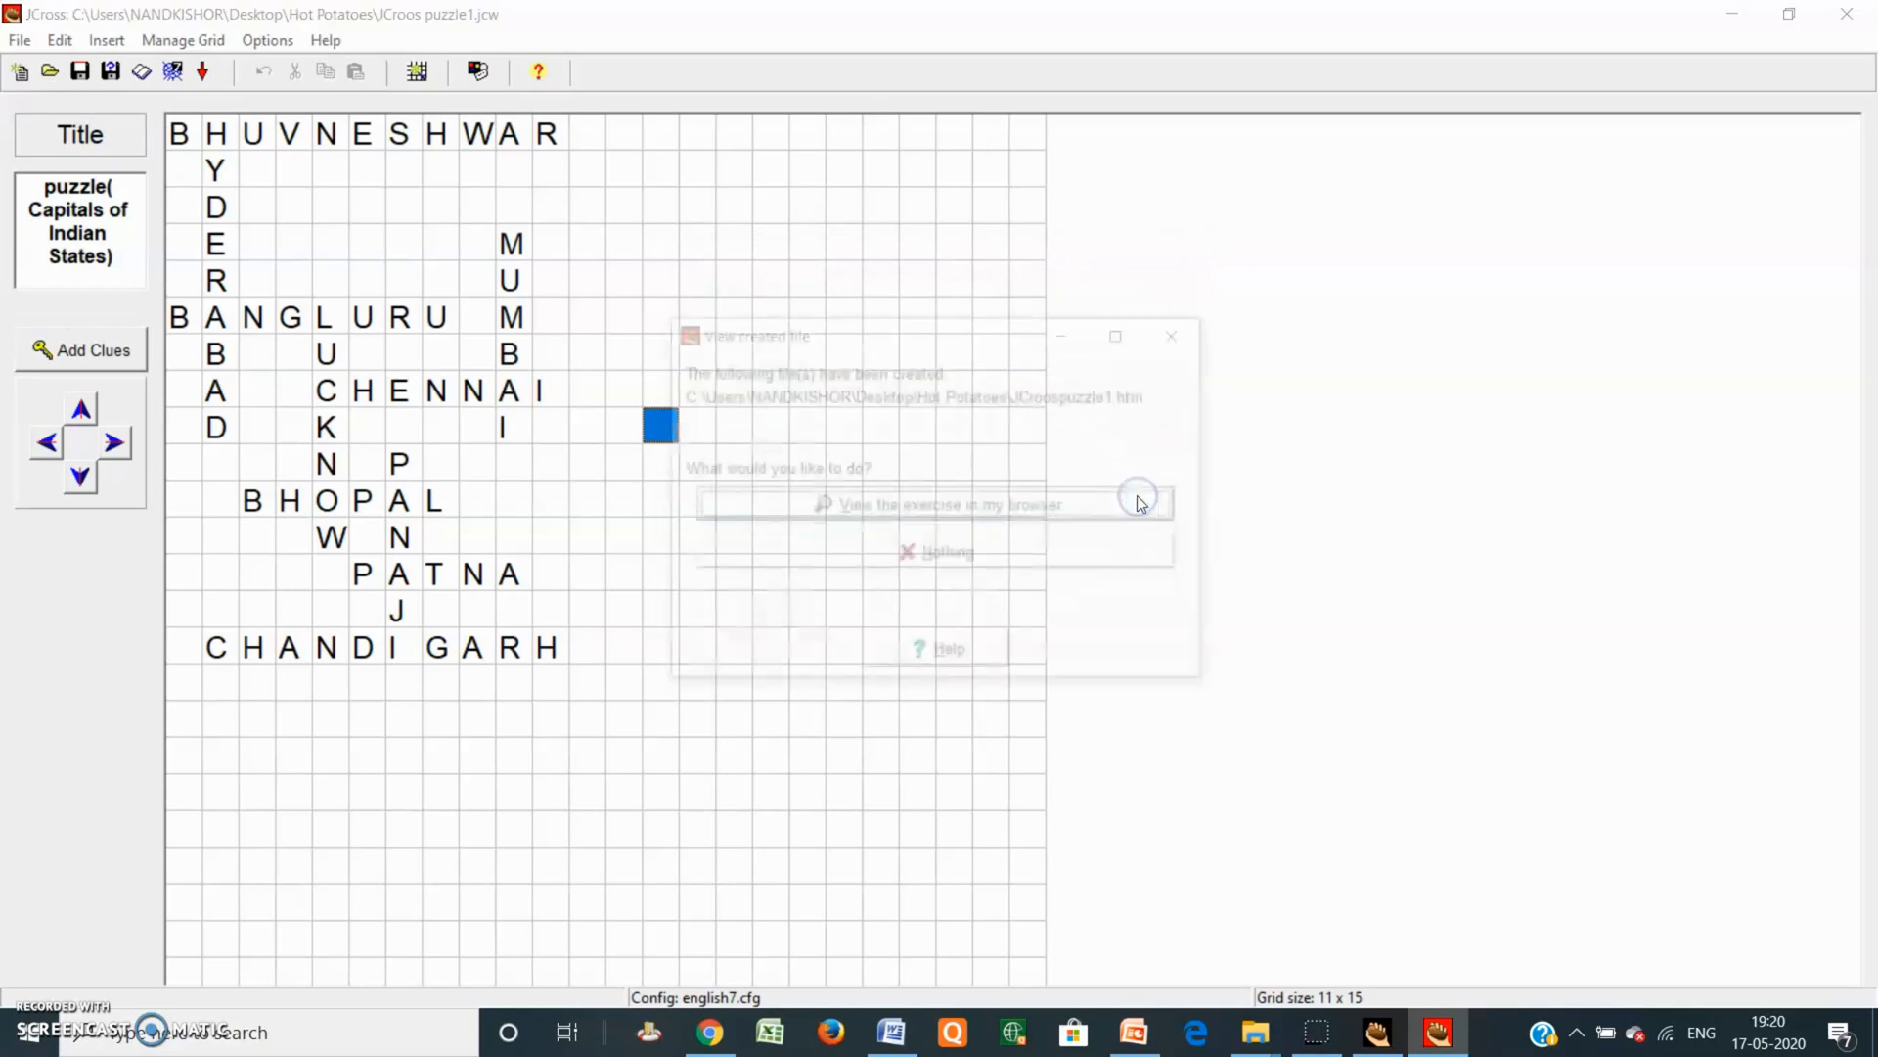
pyautogui.click(934, 506)
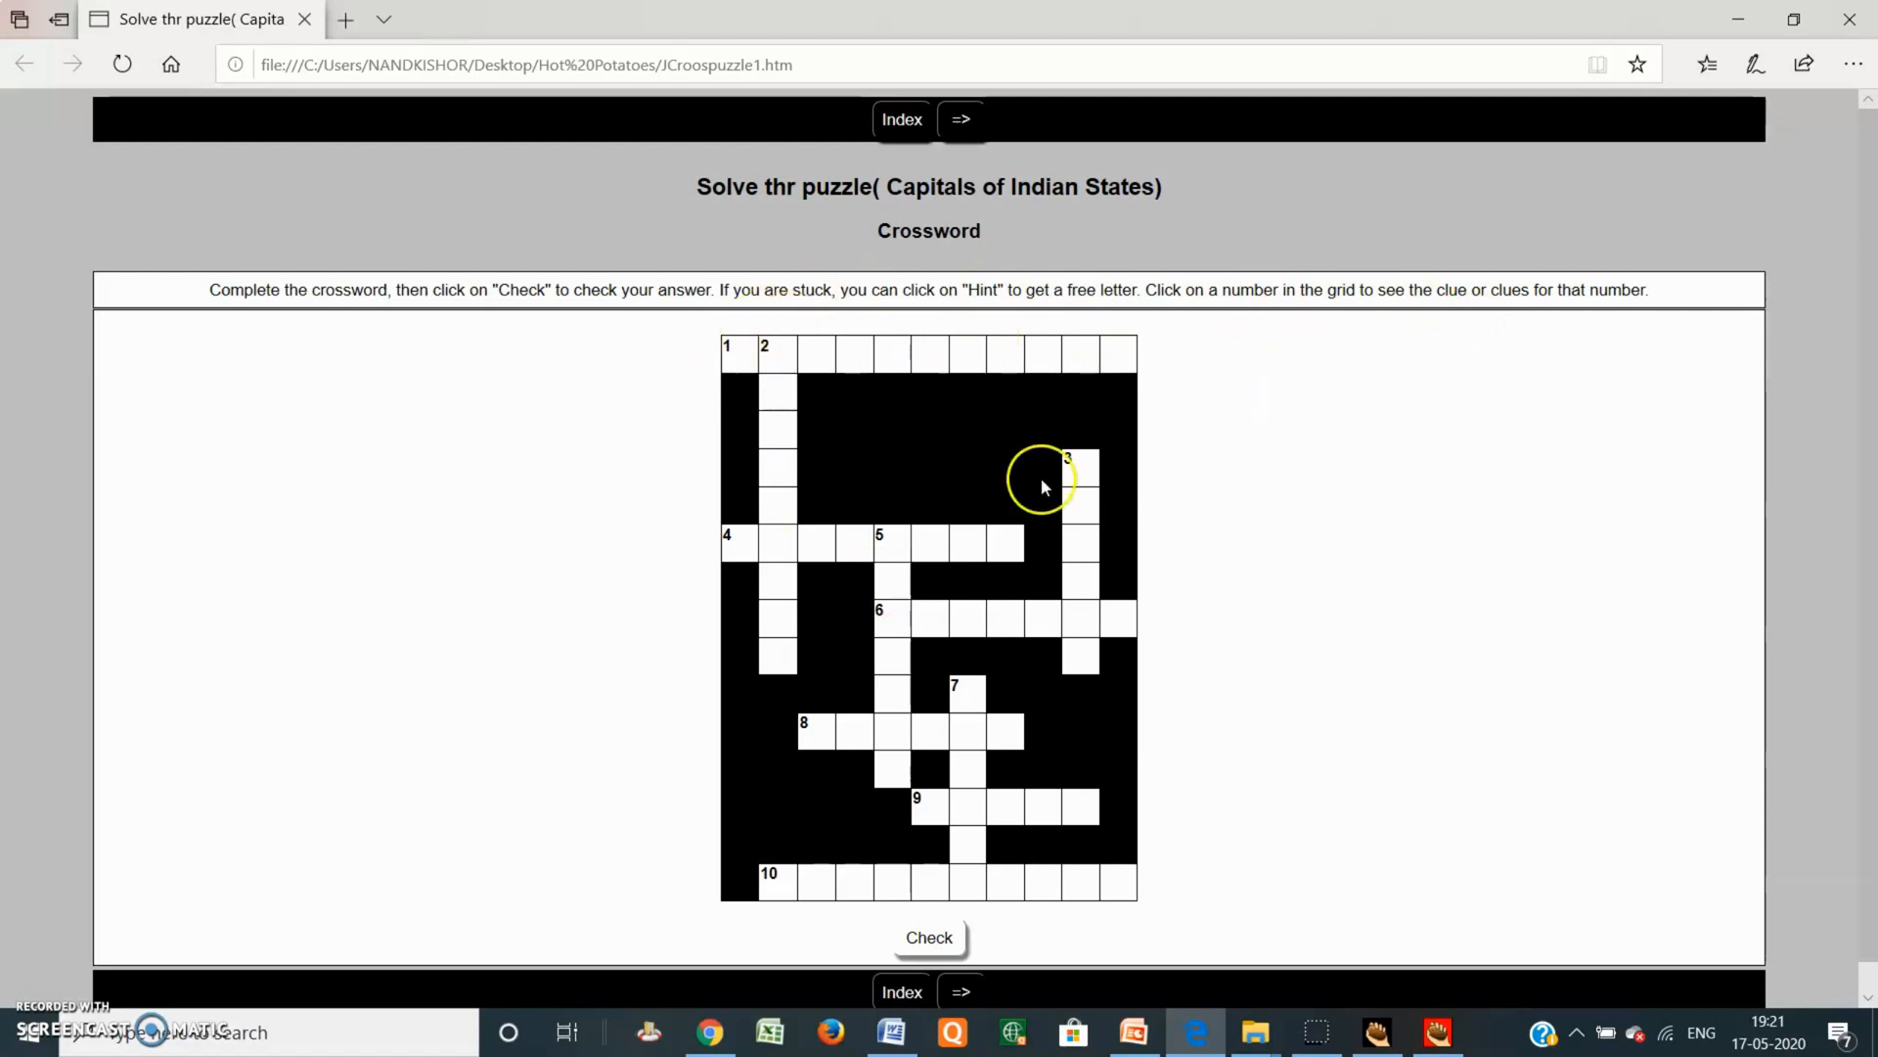
# Step: Answer 1 Across (Odisha) with Bhuvneshwar
pyautogui.click(738, 361)
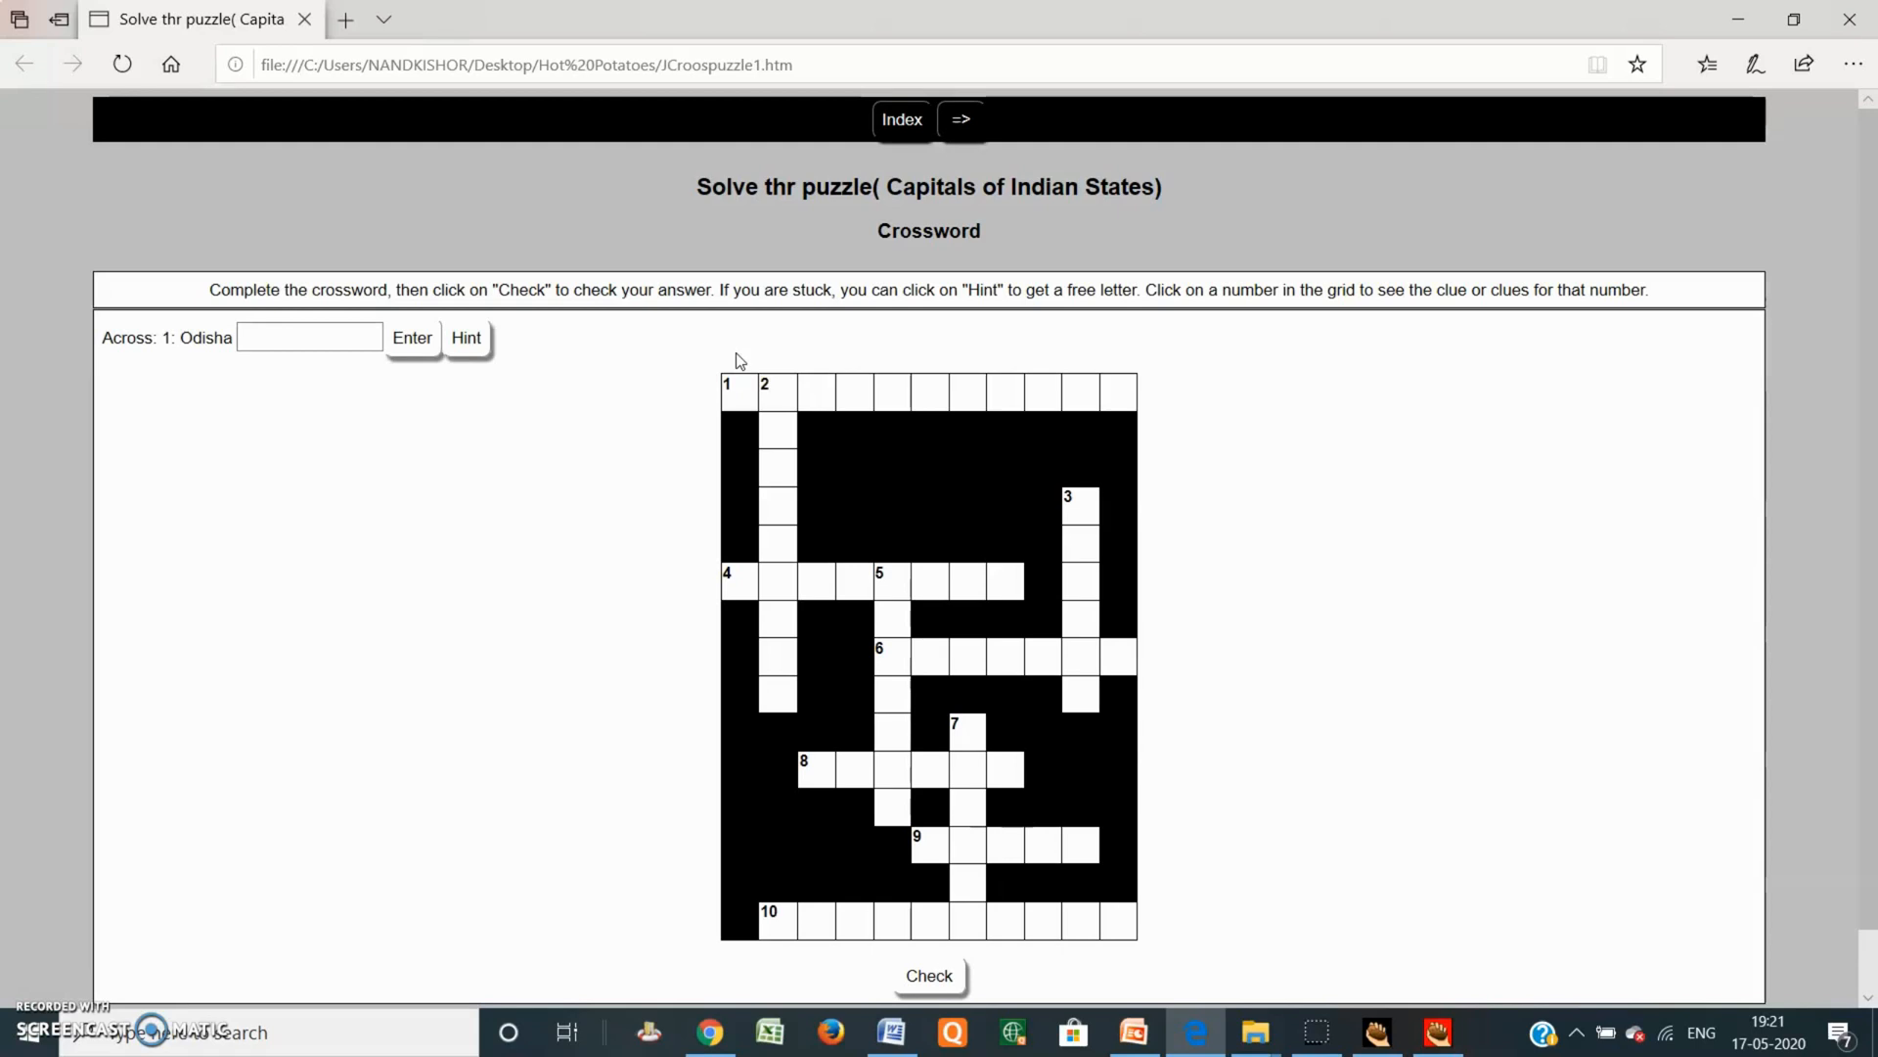
pyautogui.click(337, 340)
pyautogui.click(302, 334)
pyautogui.write('Bhuvneshwar')
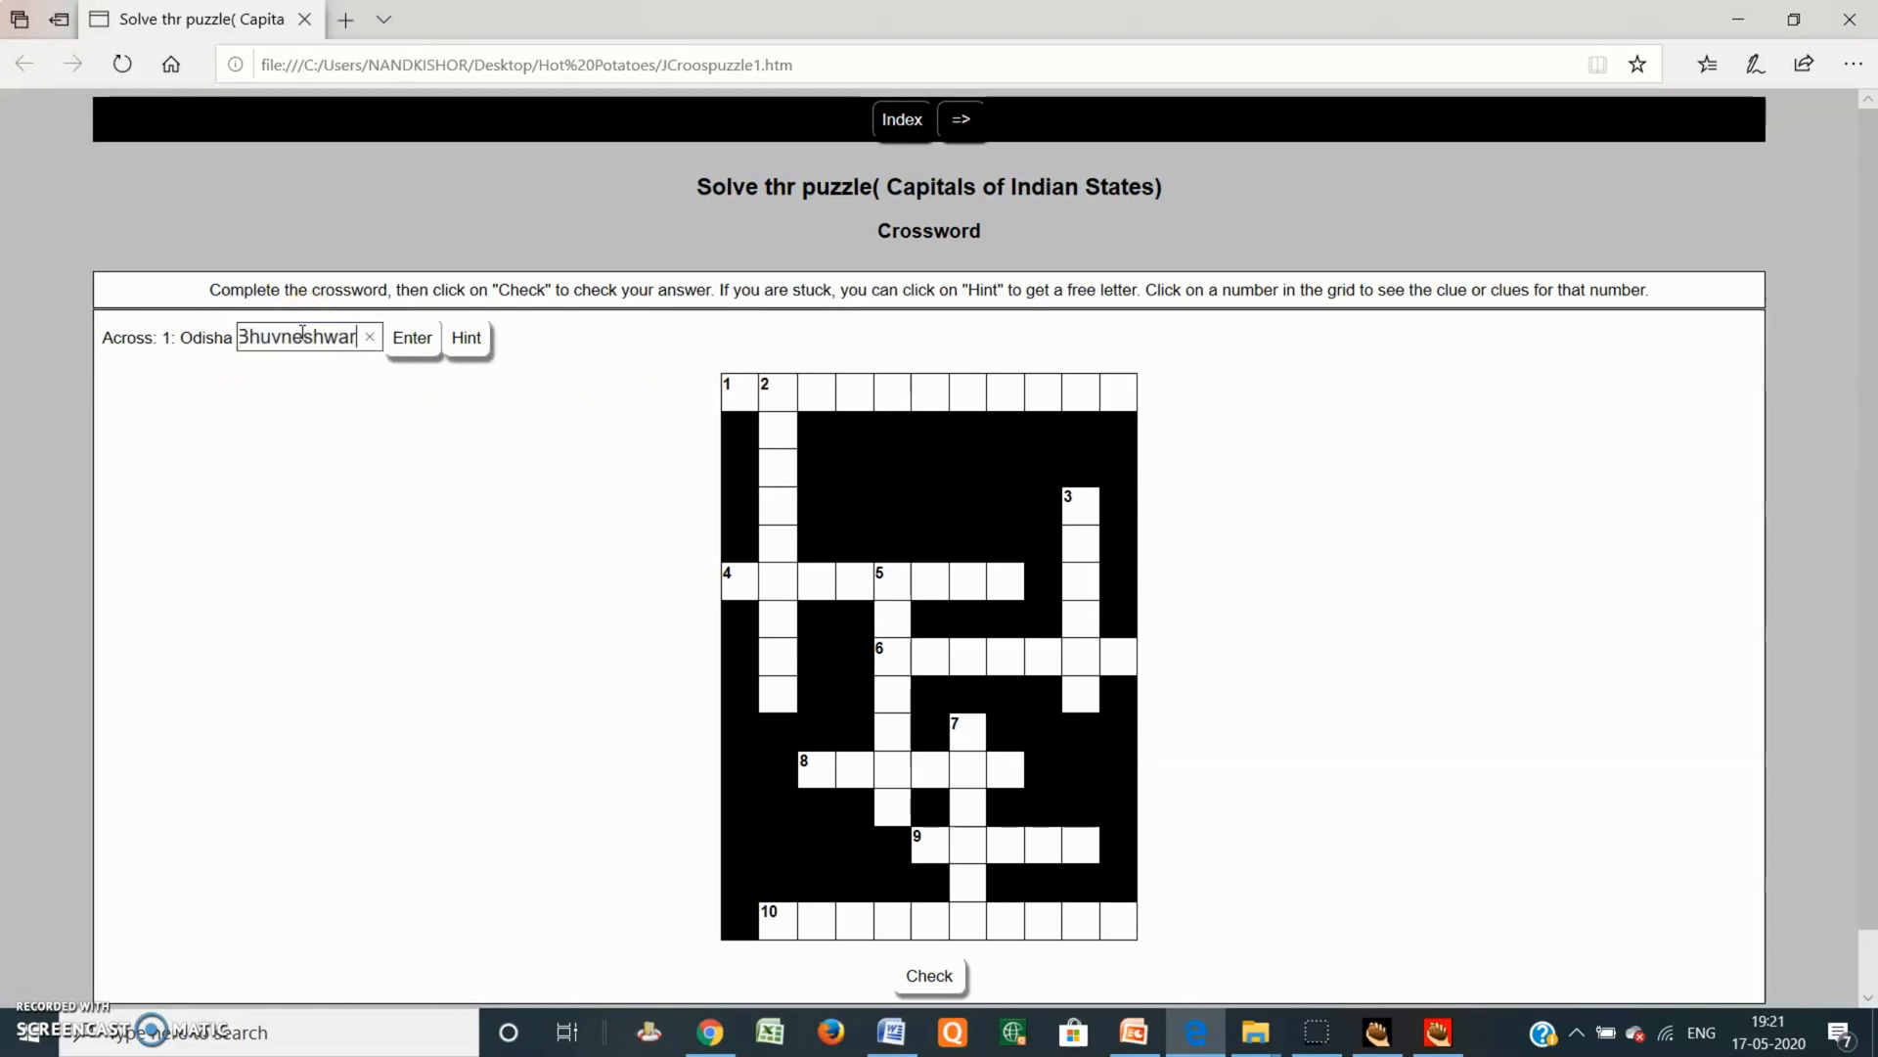
pyautogui.click(414, 344)
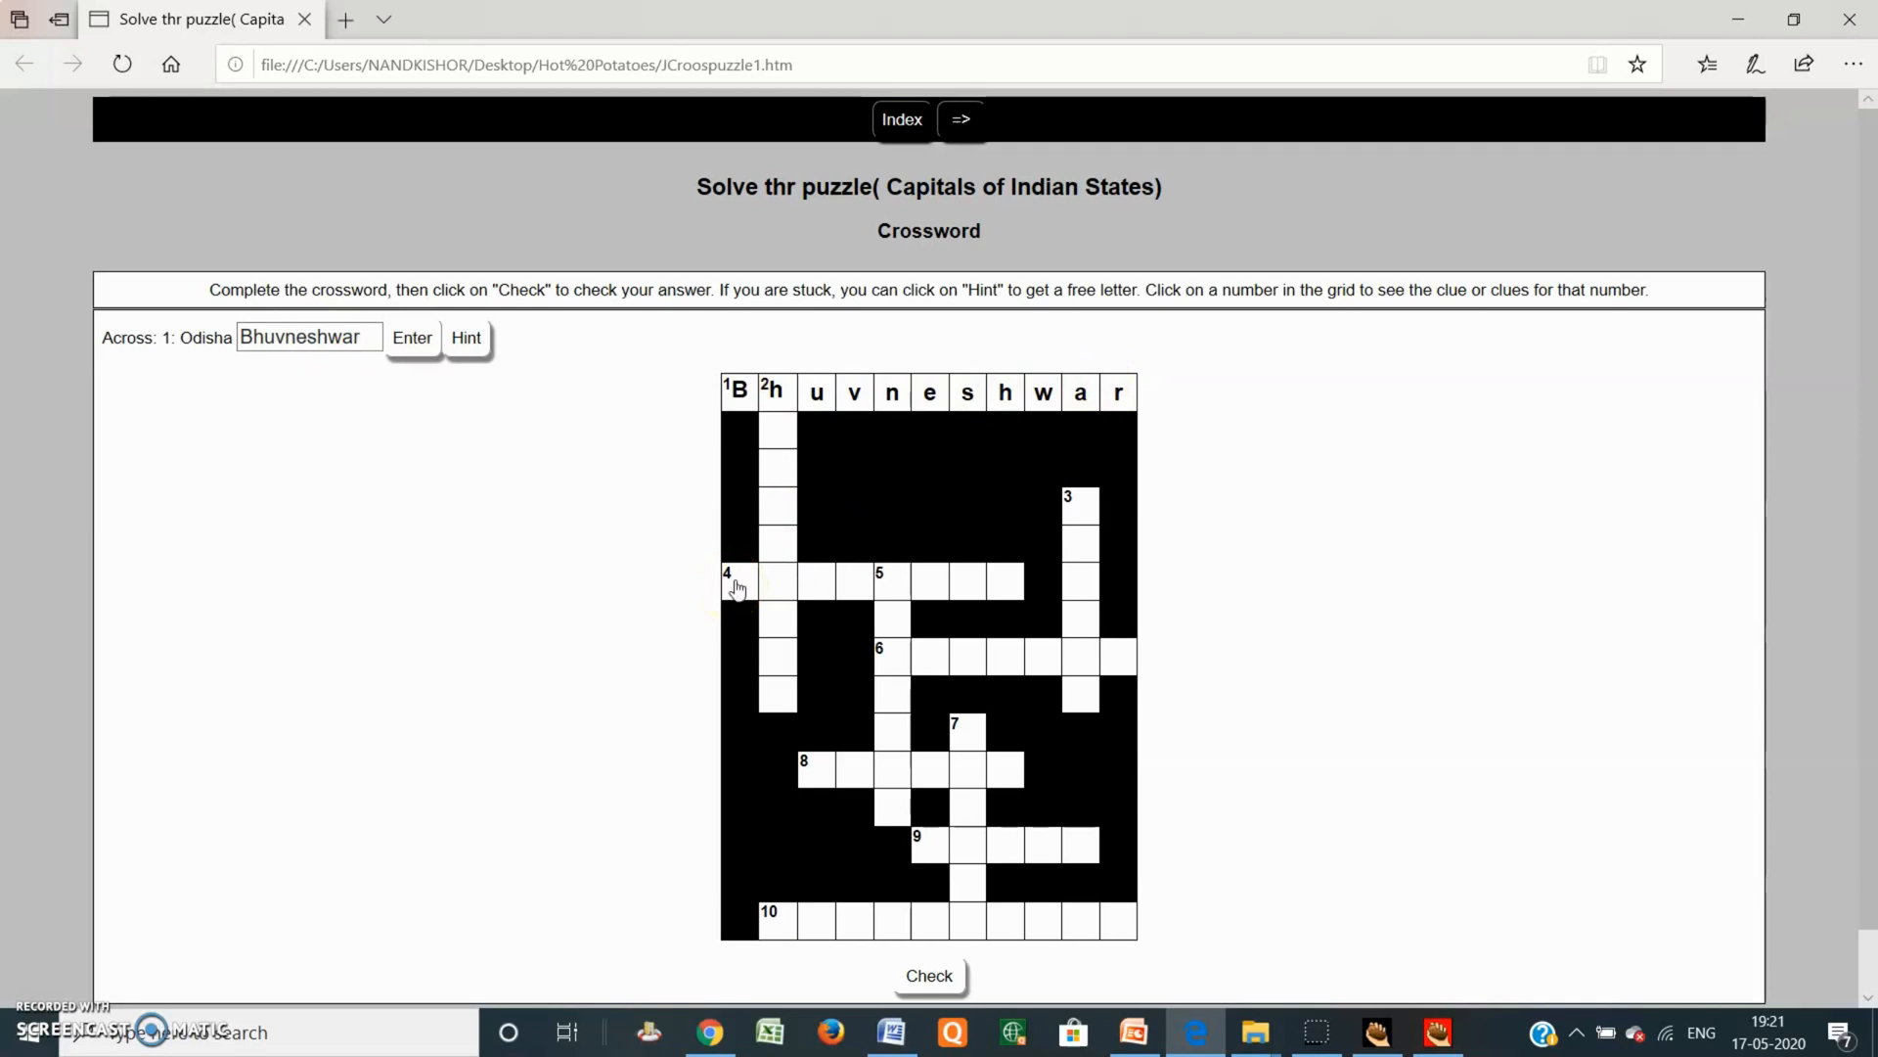
# Step: Answer 2 Down (Andrapradesh) with Hyderabad, adding the missing H
pyautogui.click(761, 392)
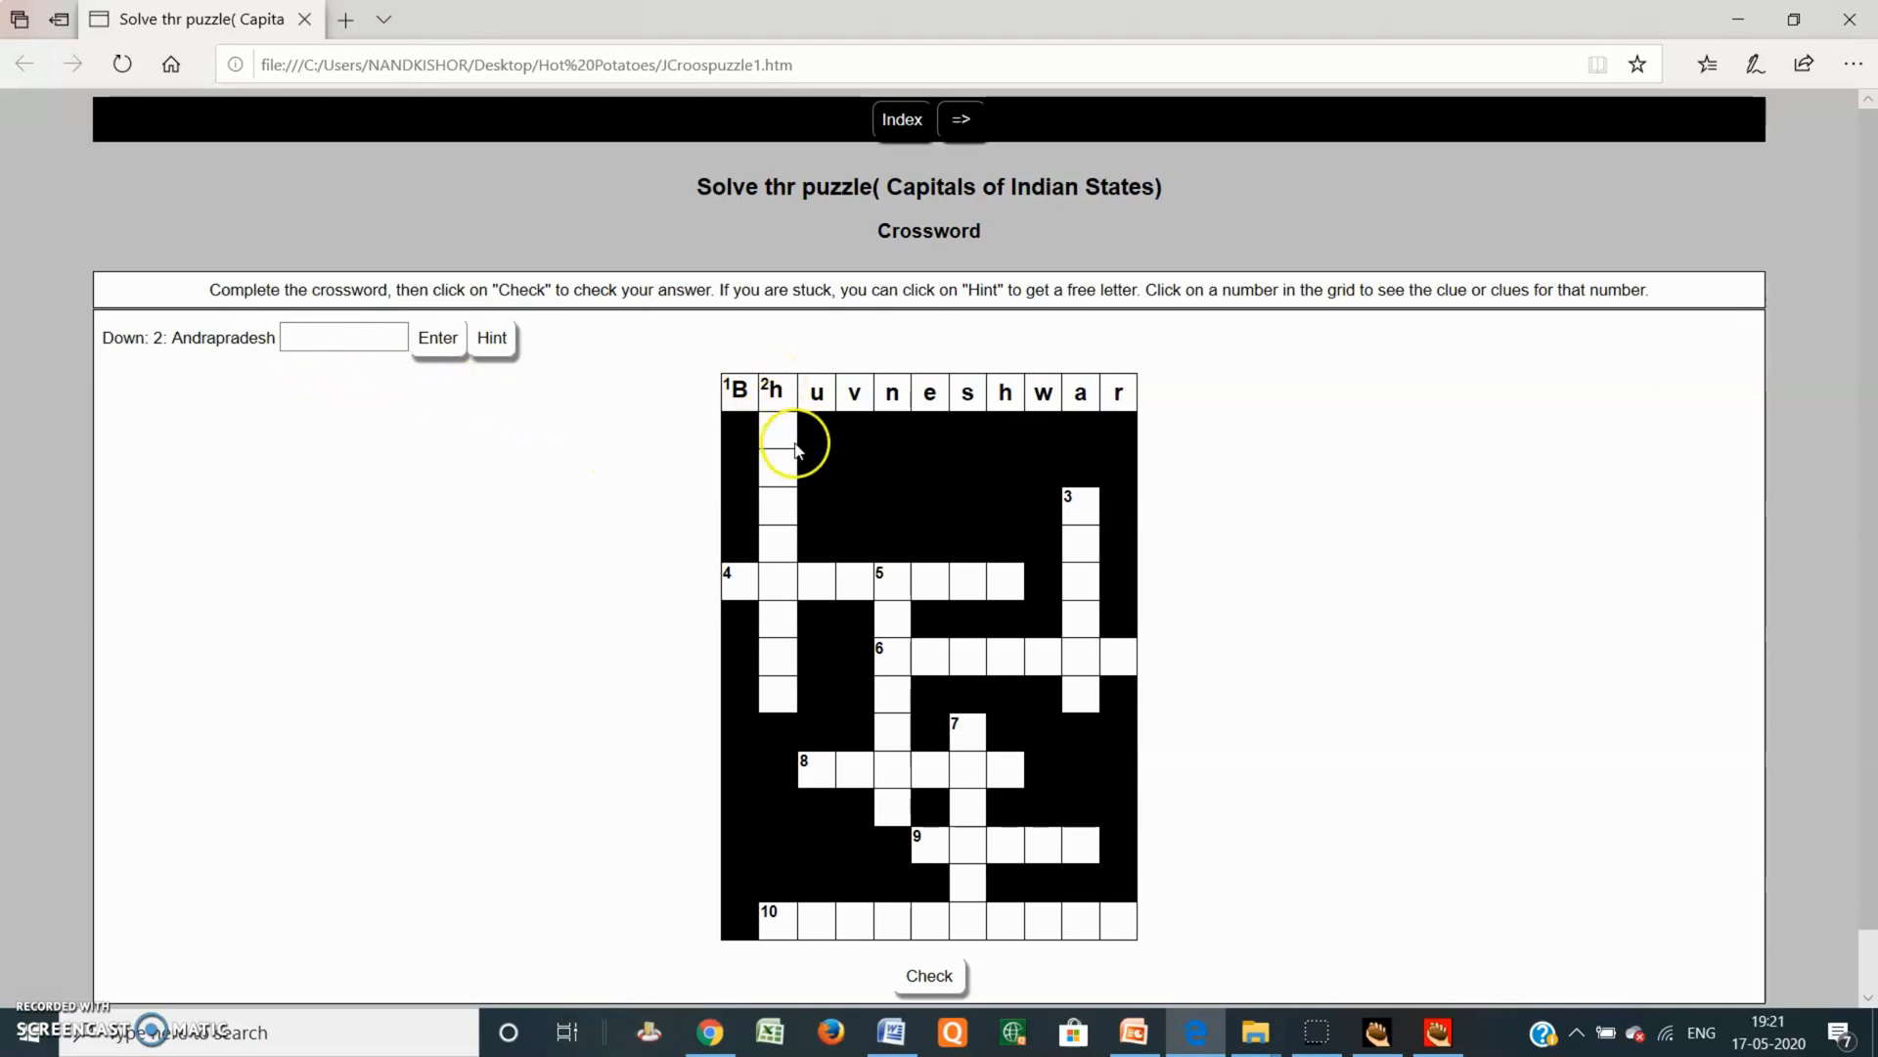
pyautogui.click(331, 330)
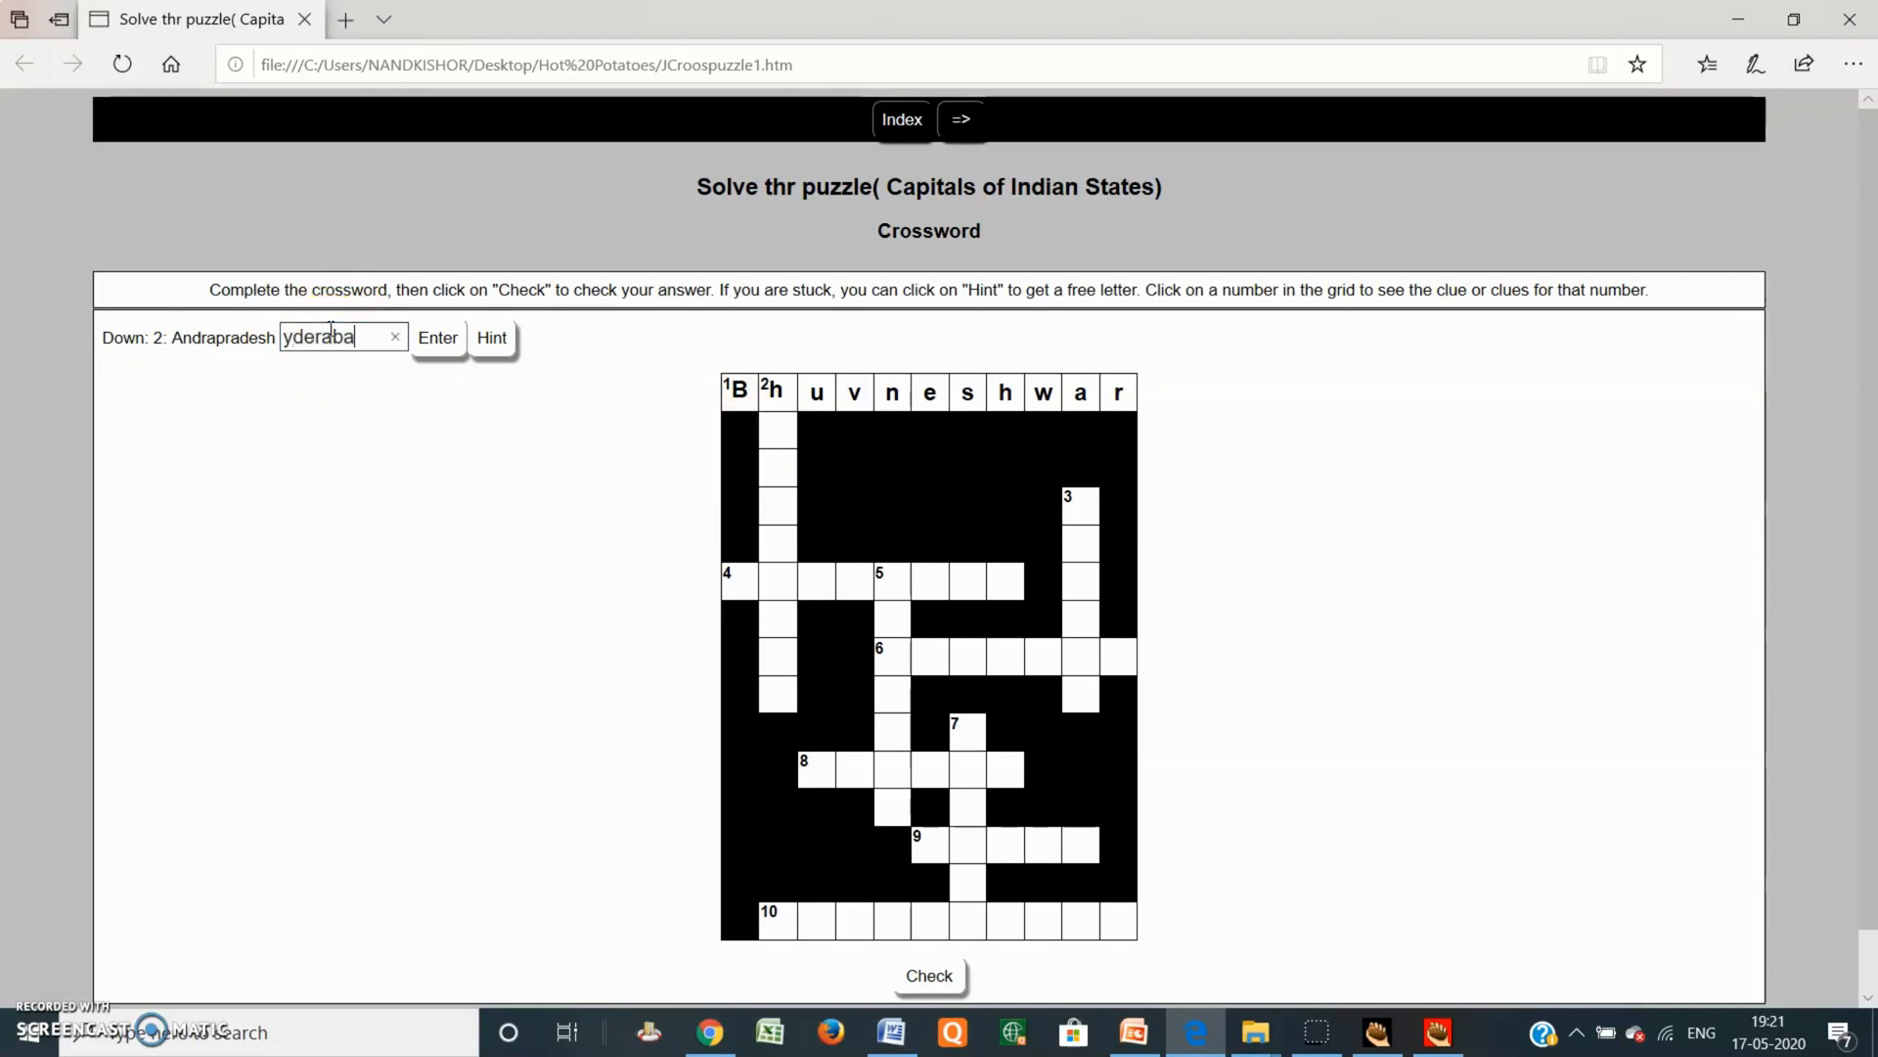
pyautogui.click(427, 354)
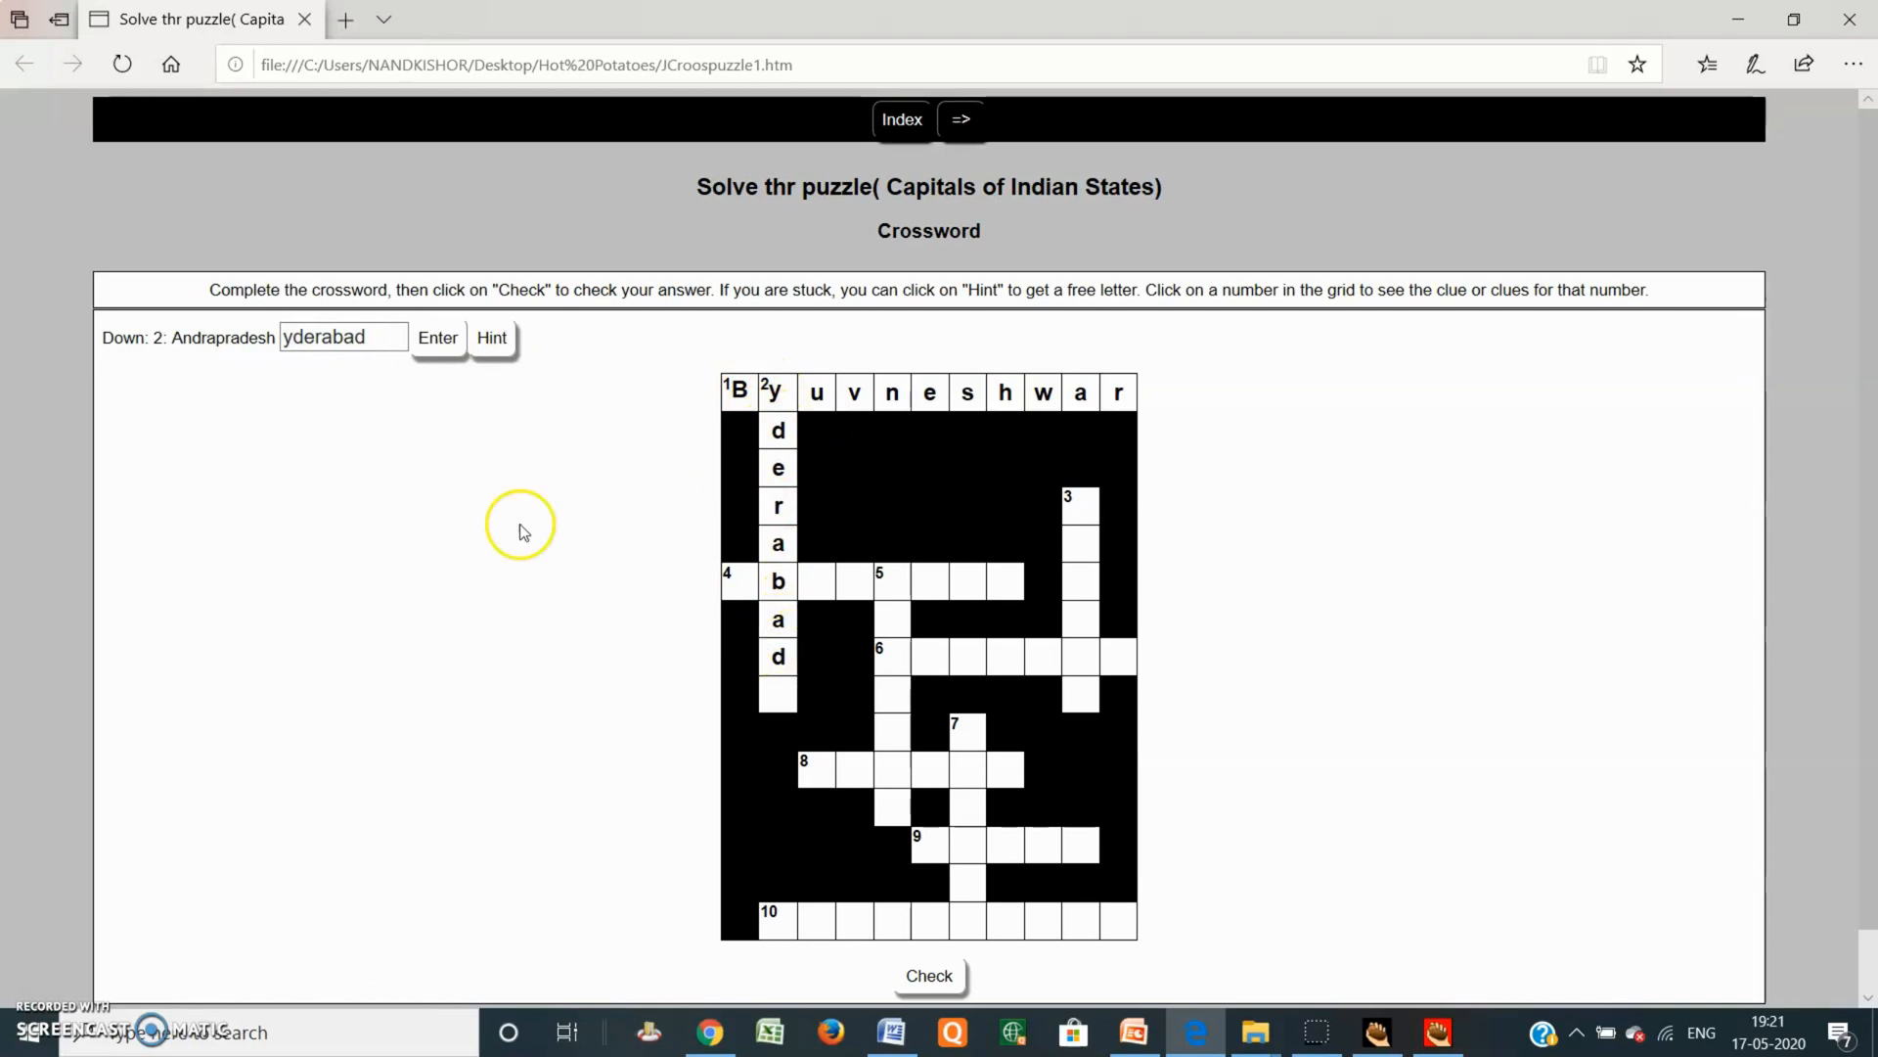
pyautogui.click(286, 336)
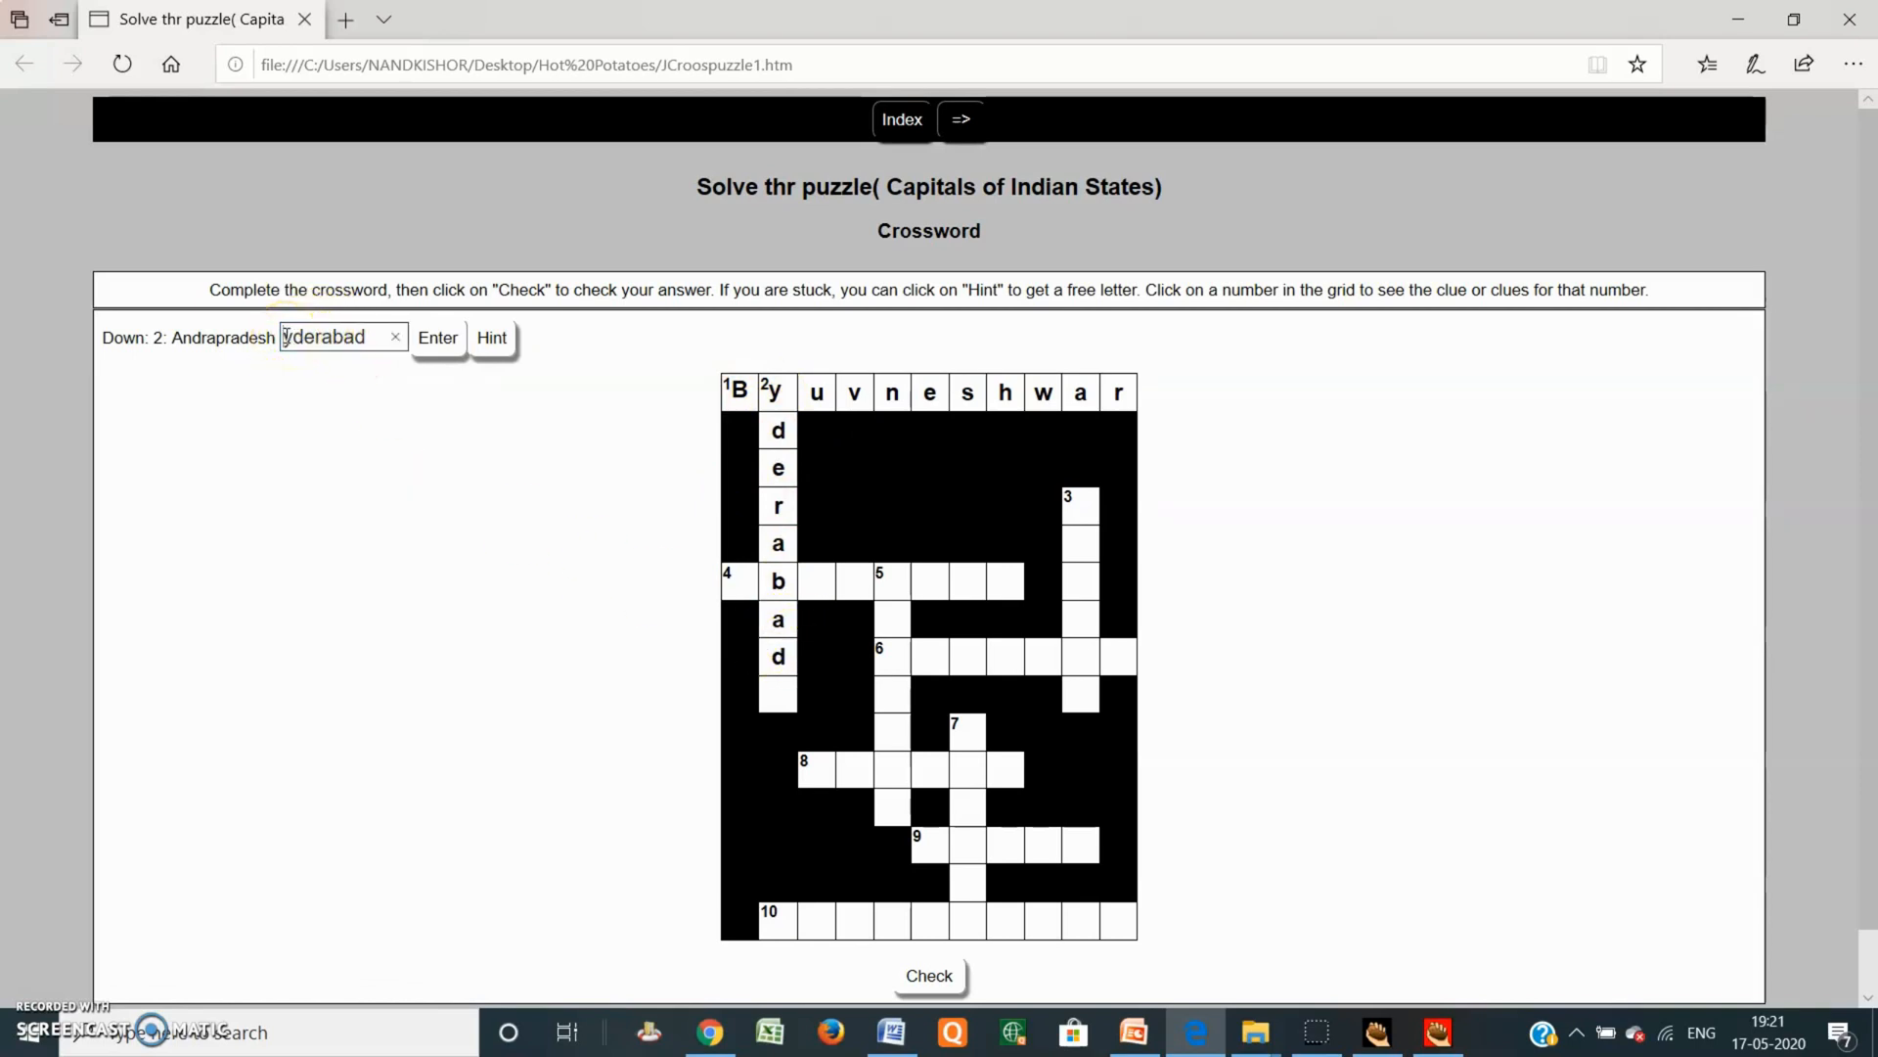
pyautogui.write('H')
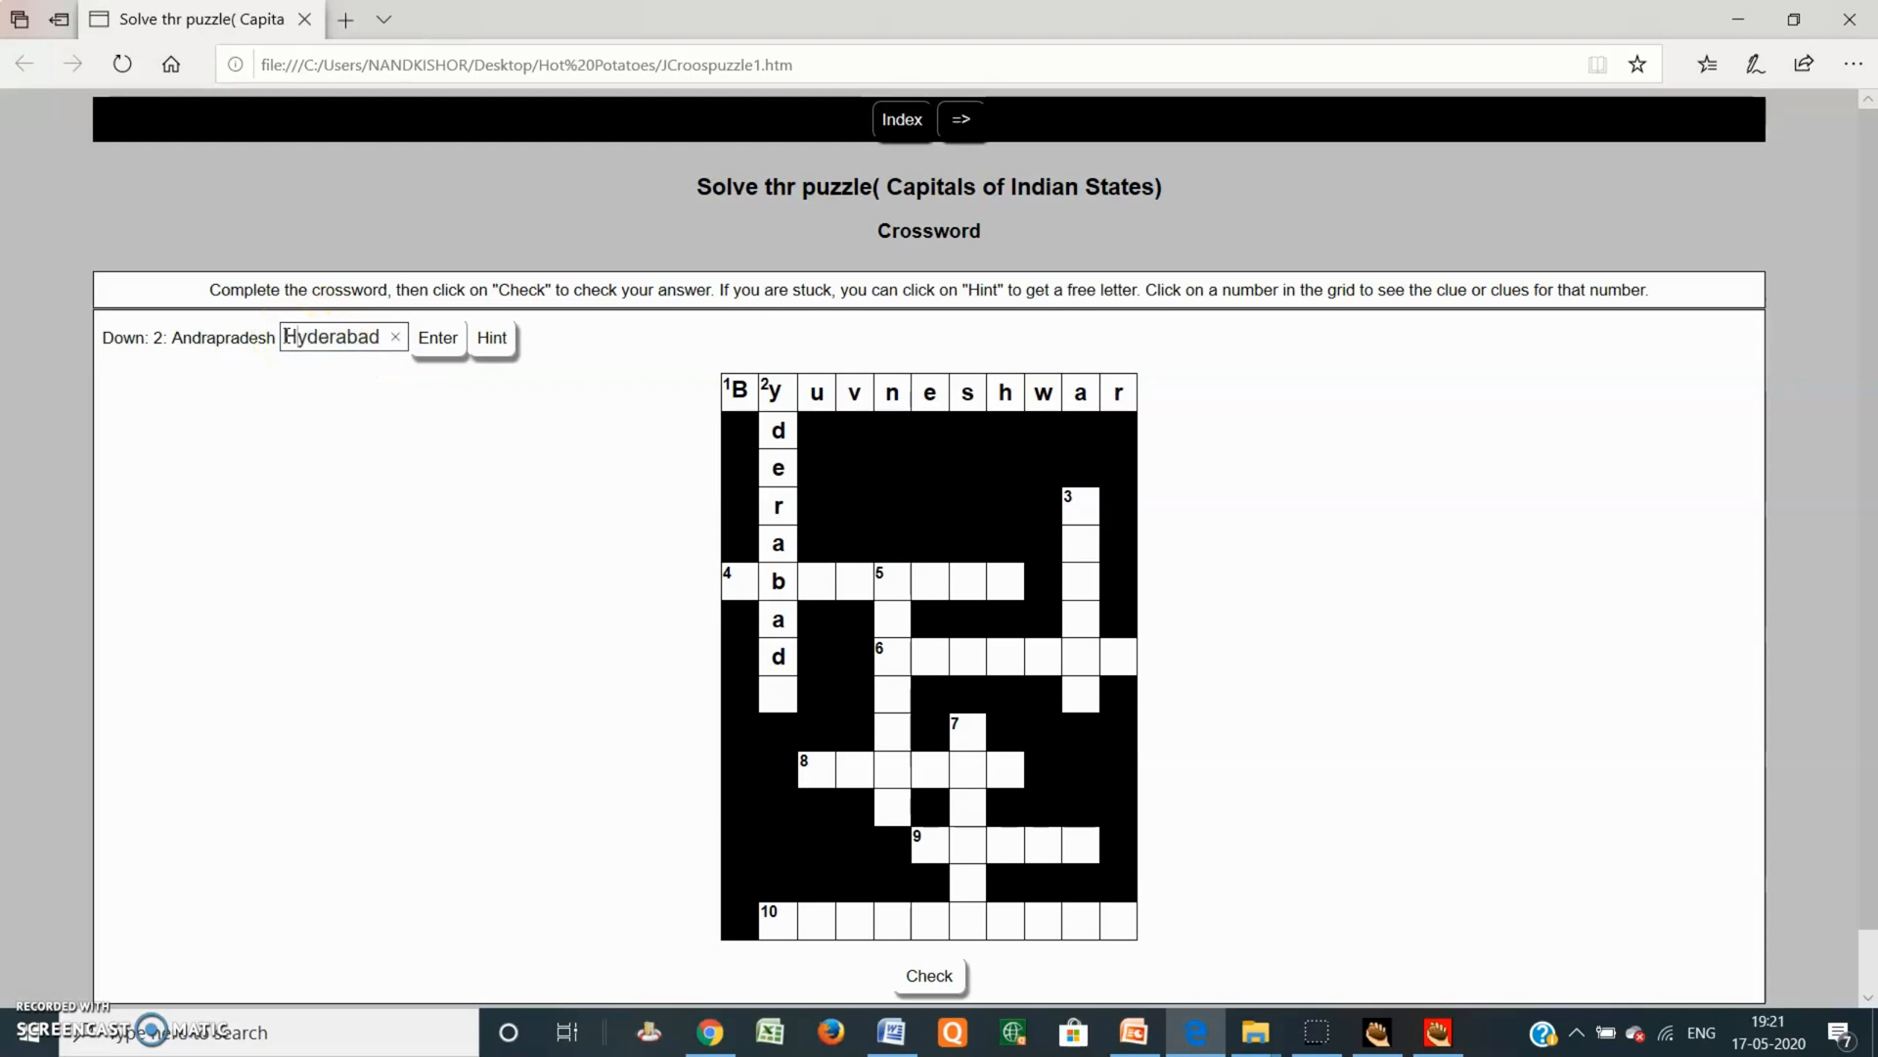
pyautogui.click(445, 344)
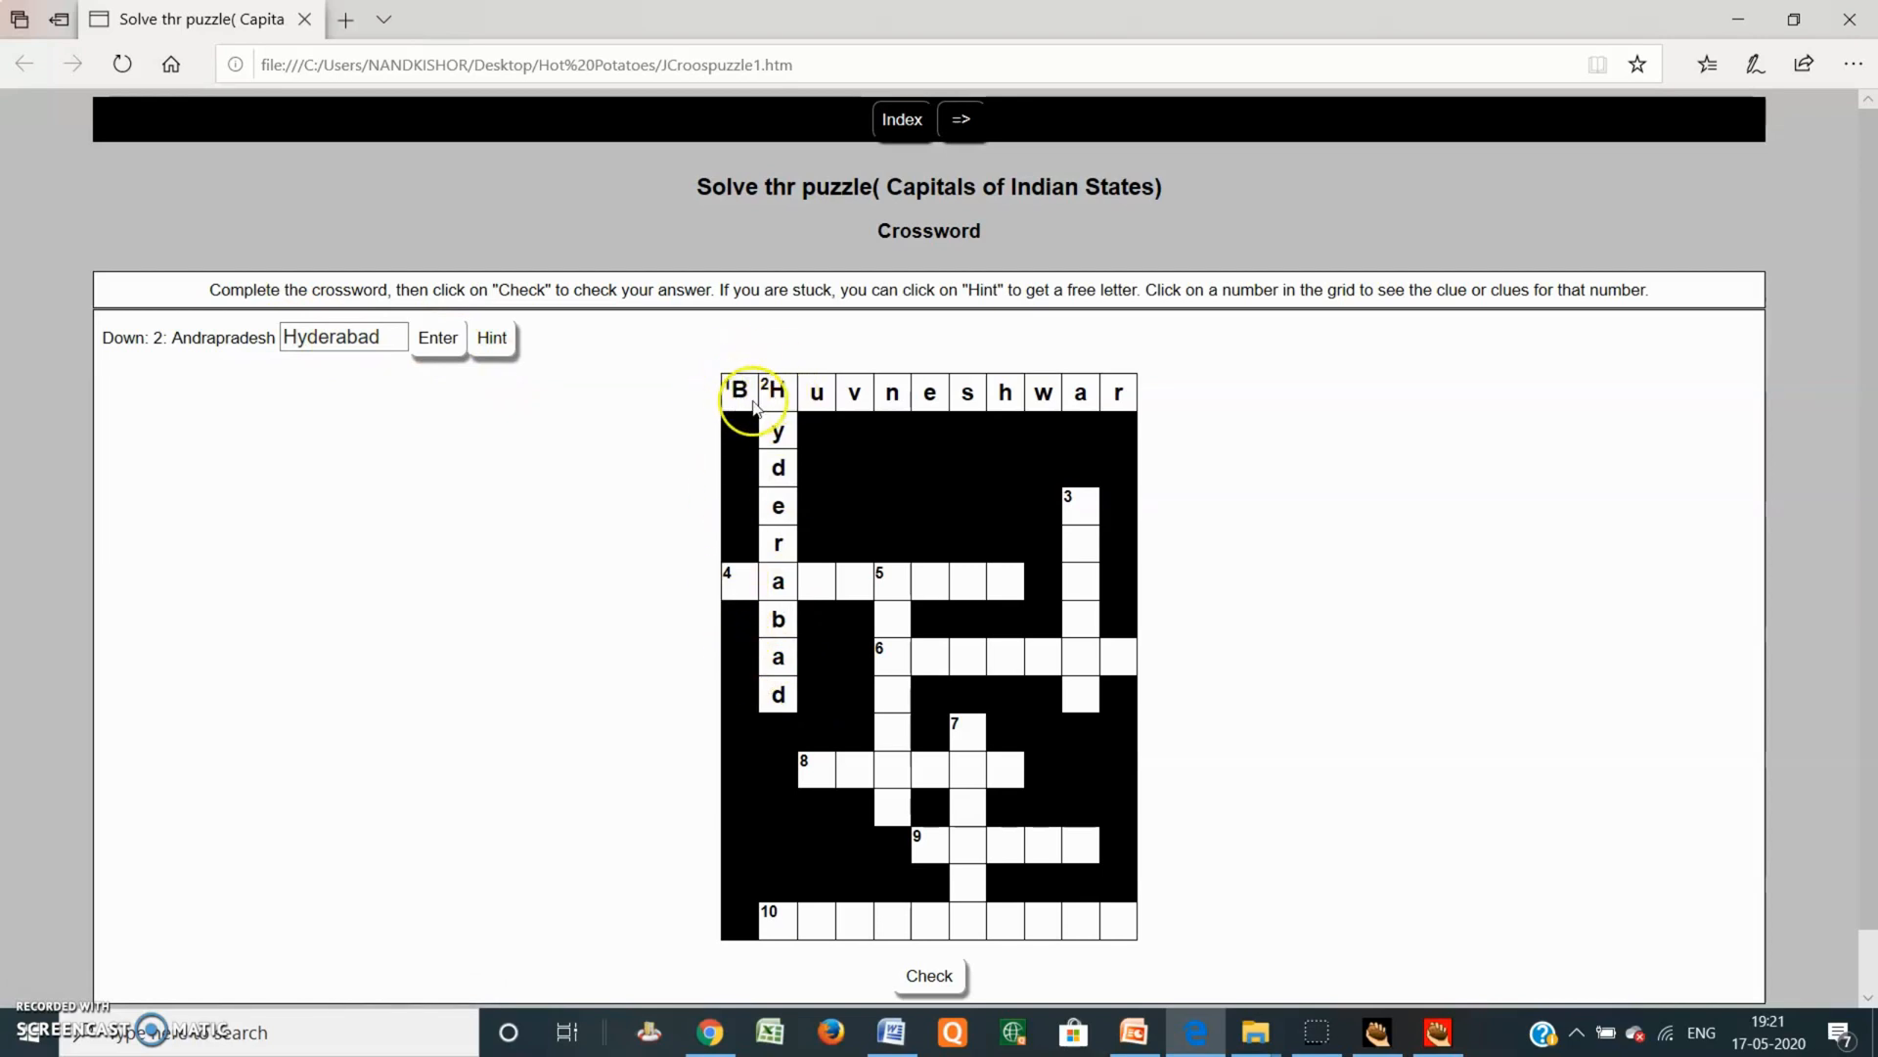
# Step: Enter Bangluru at 4 Across and Lucknow at 5 Down
pyautogui.click(736, 586)
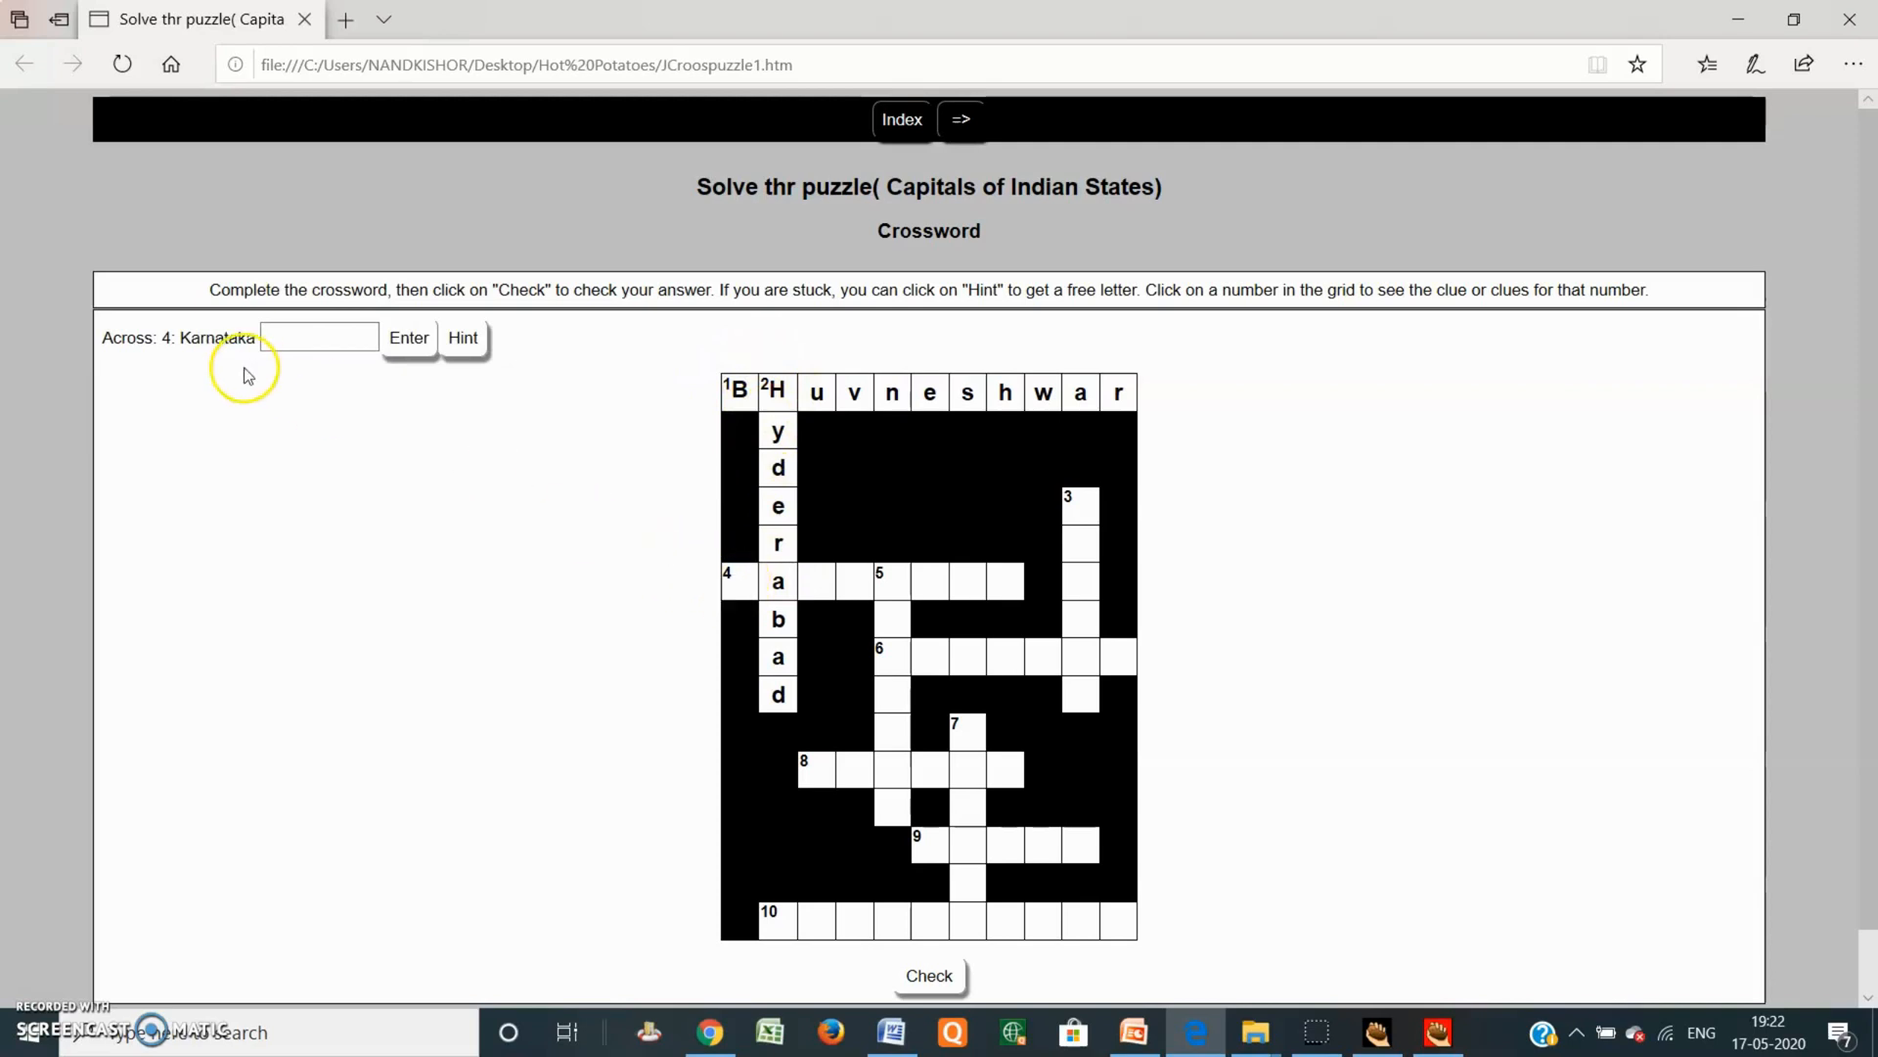
pyautogui.click(360, 332)
pyautogui.click(329, 333)
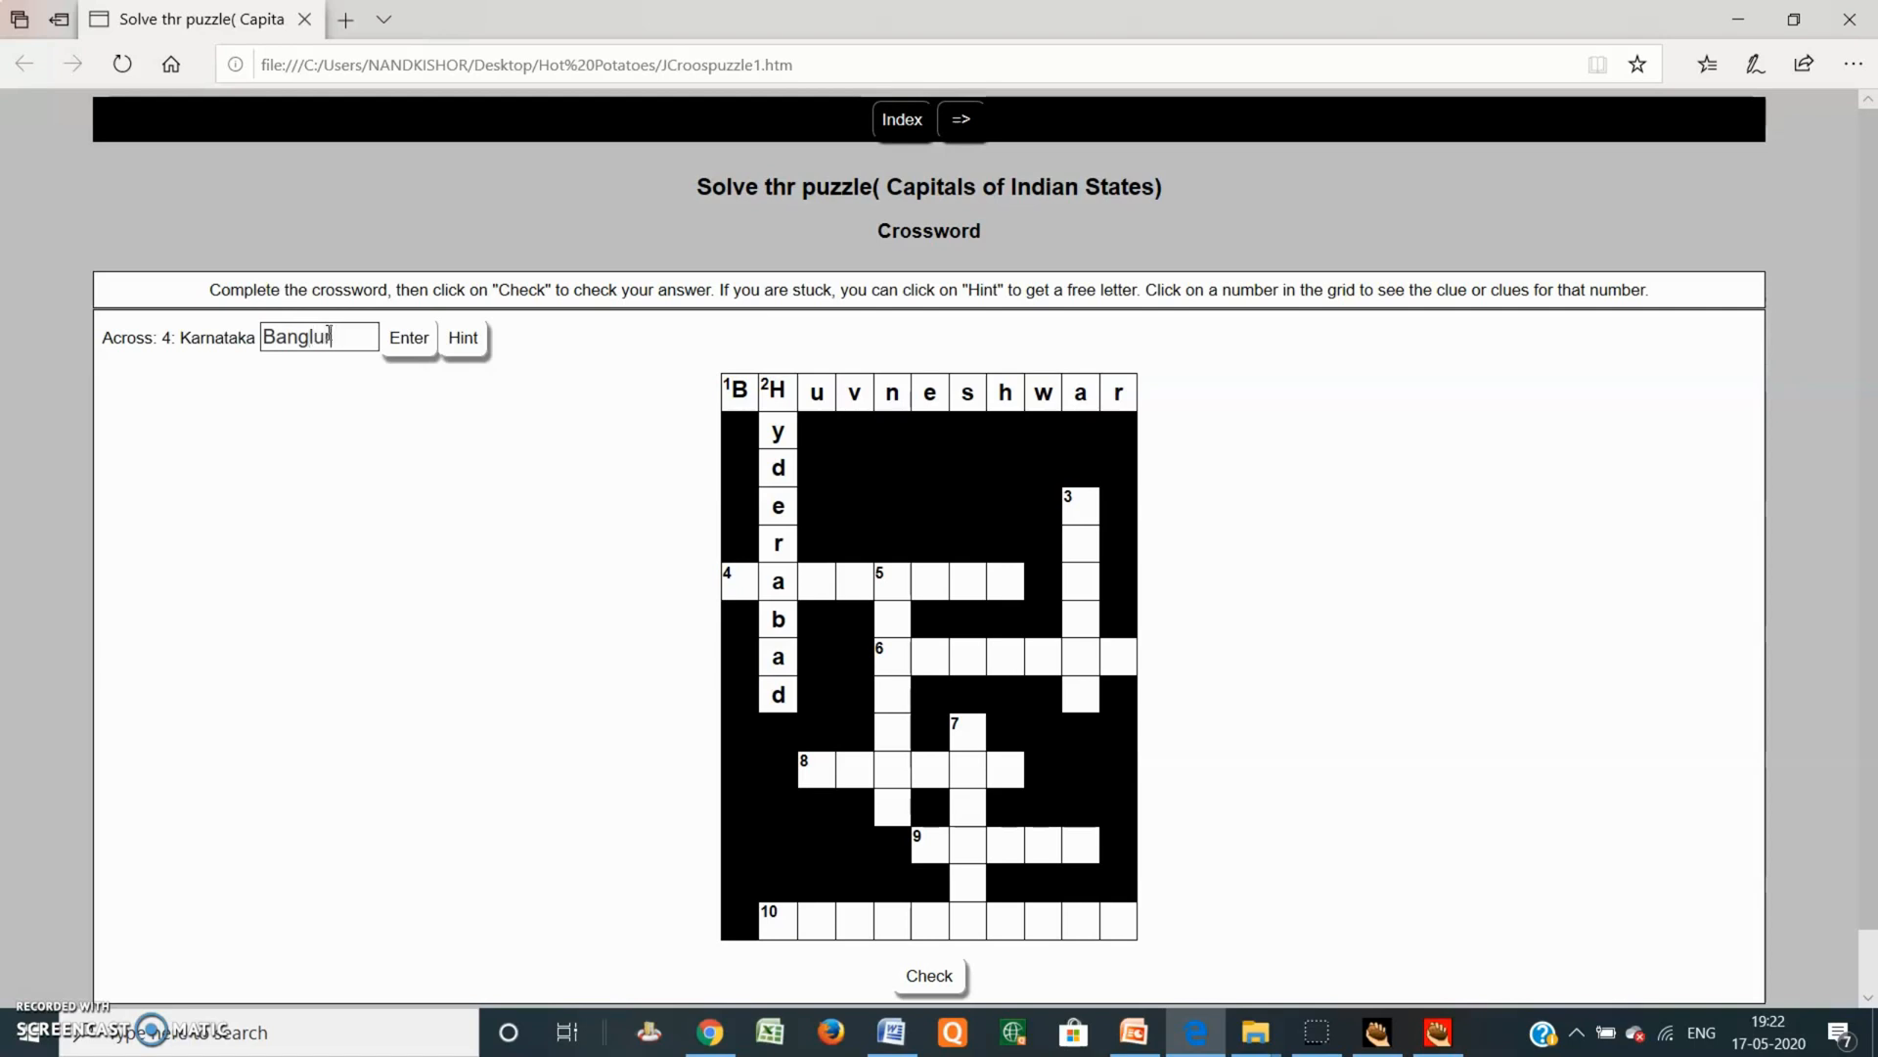
pyautogui.click(407, 336)
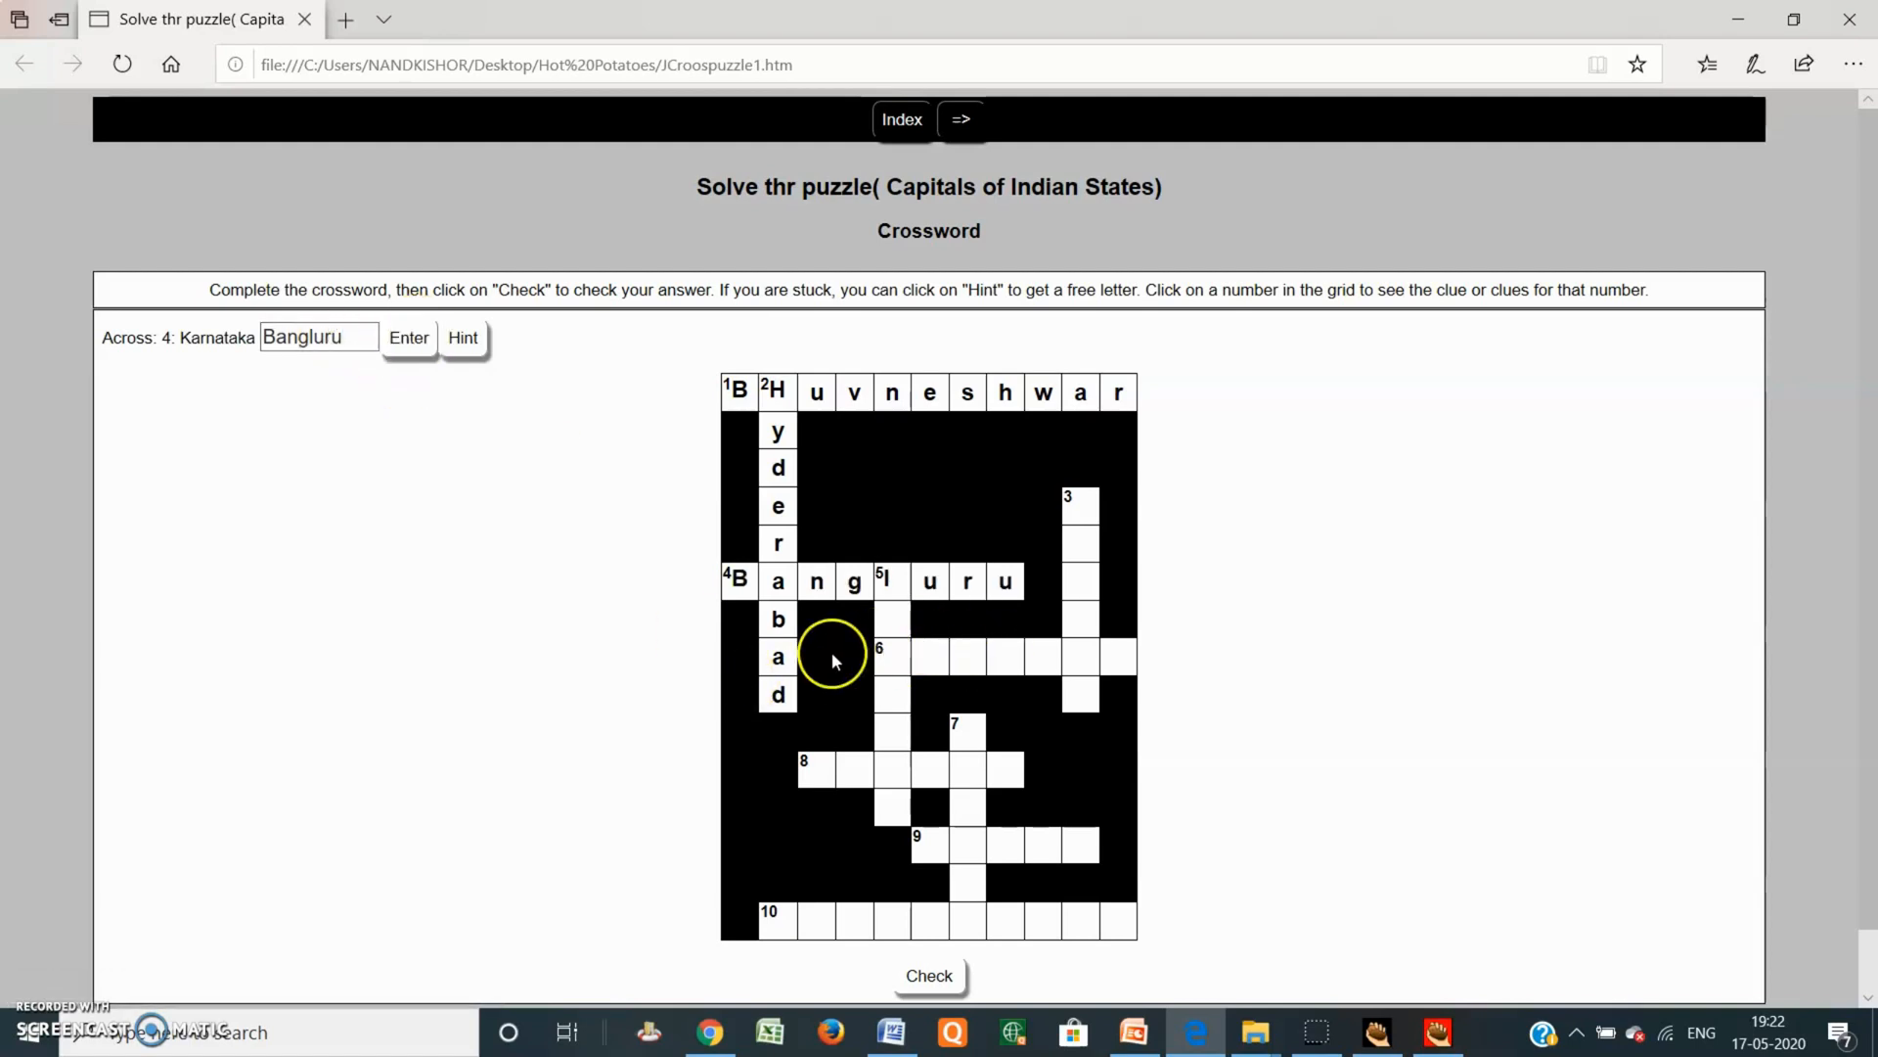
pyautogui.click(885, 587)
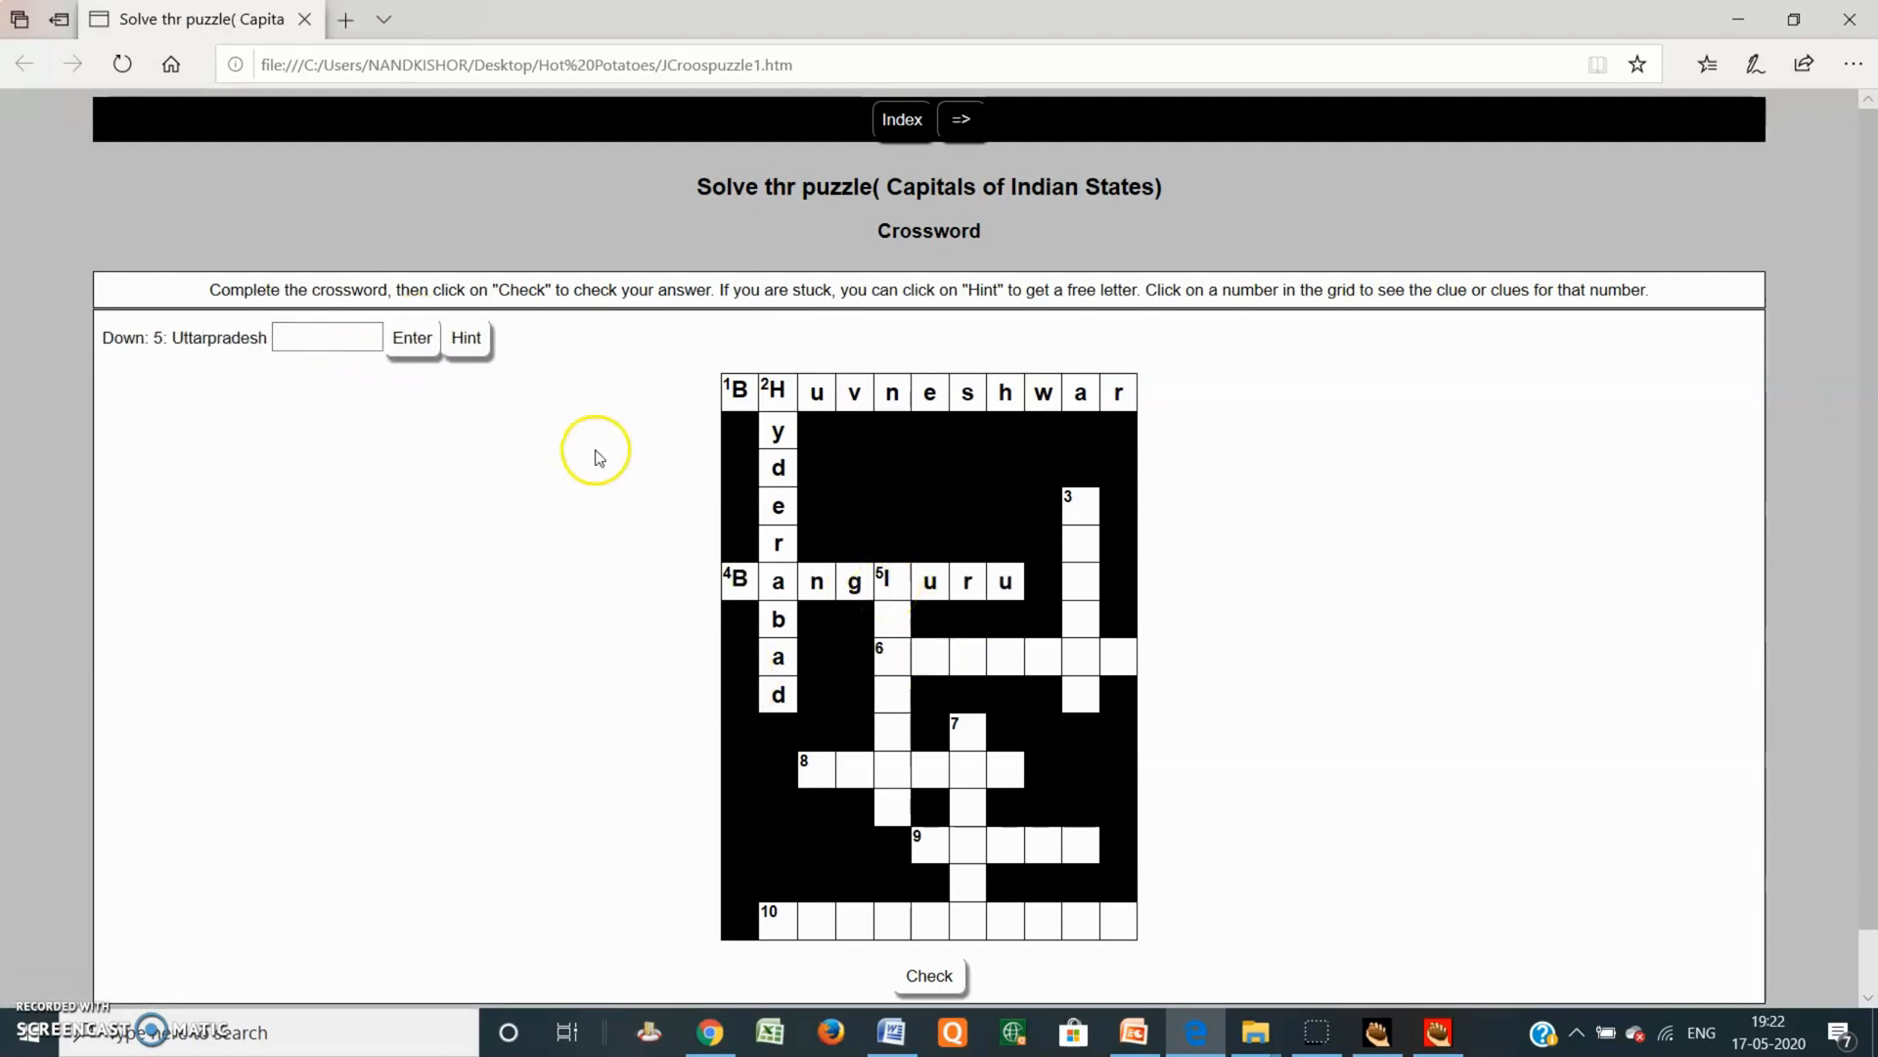
pyautogui.click(296, 339)
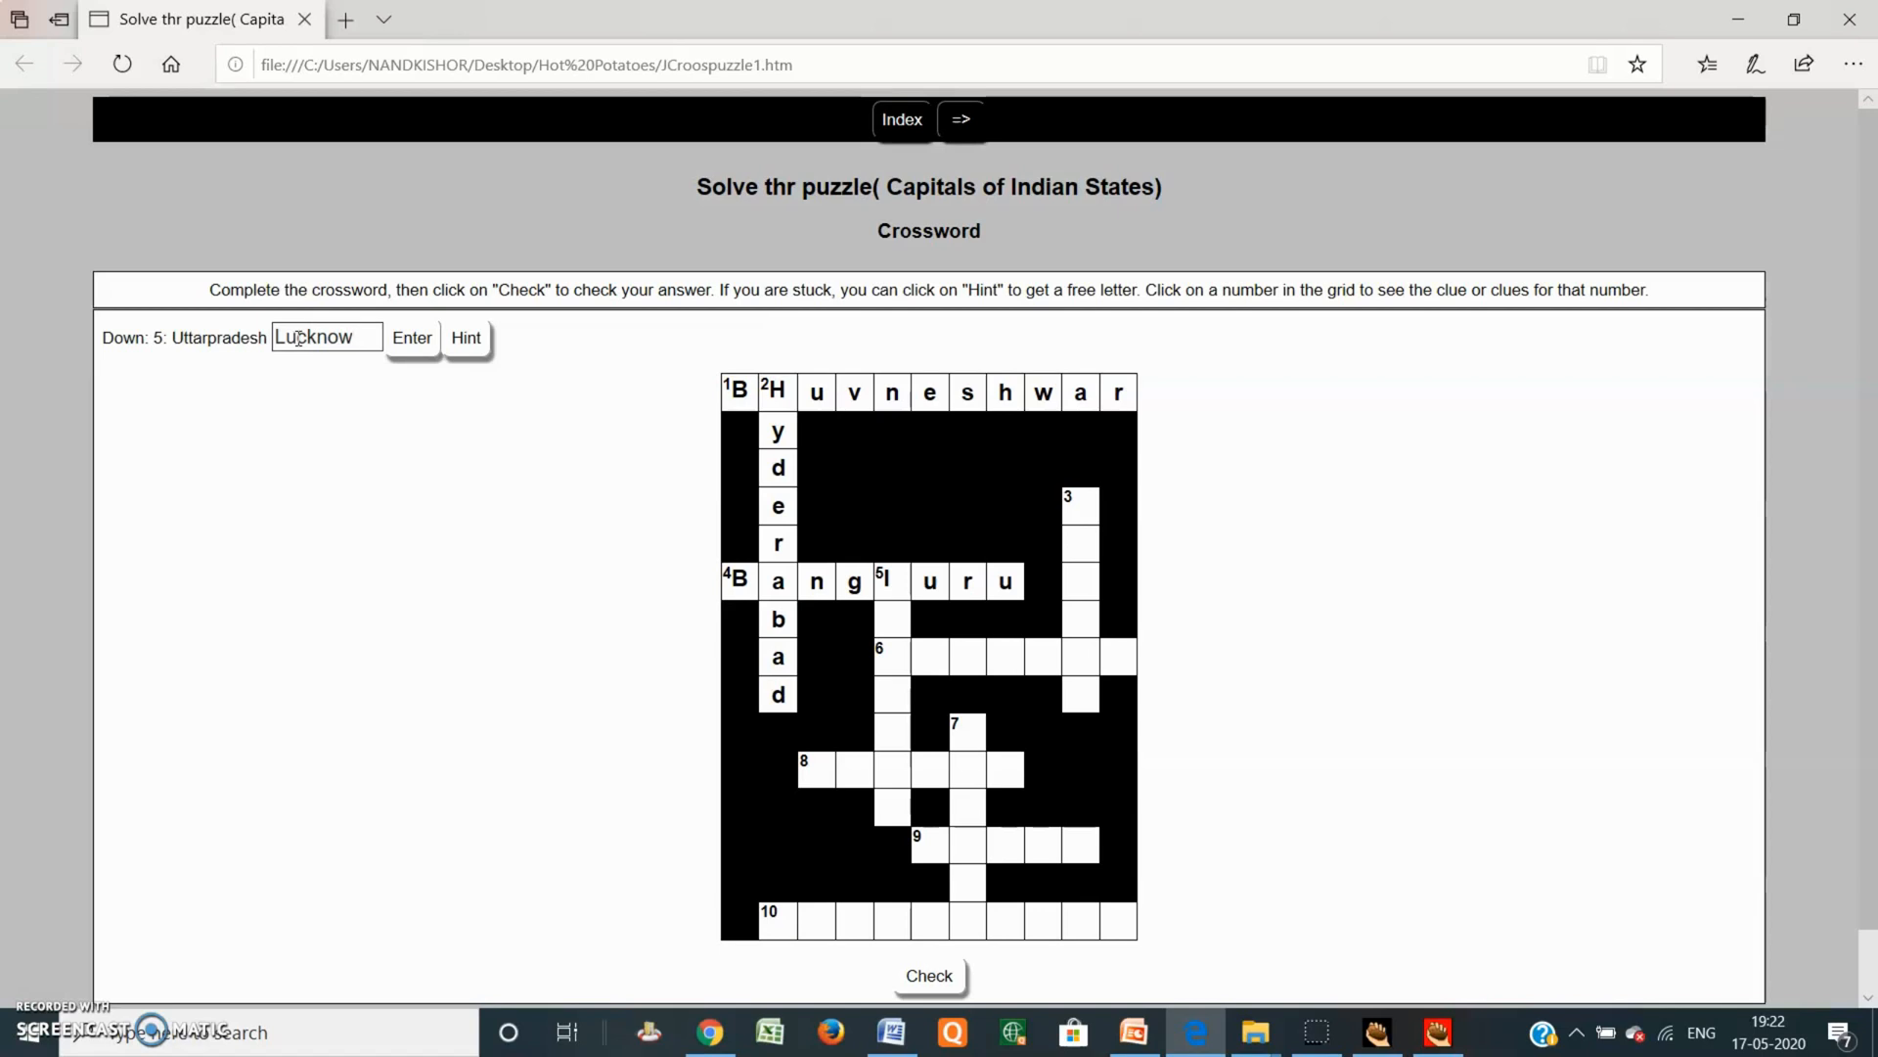
pyautogui.click(409, 337)
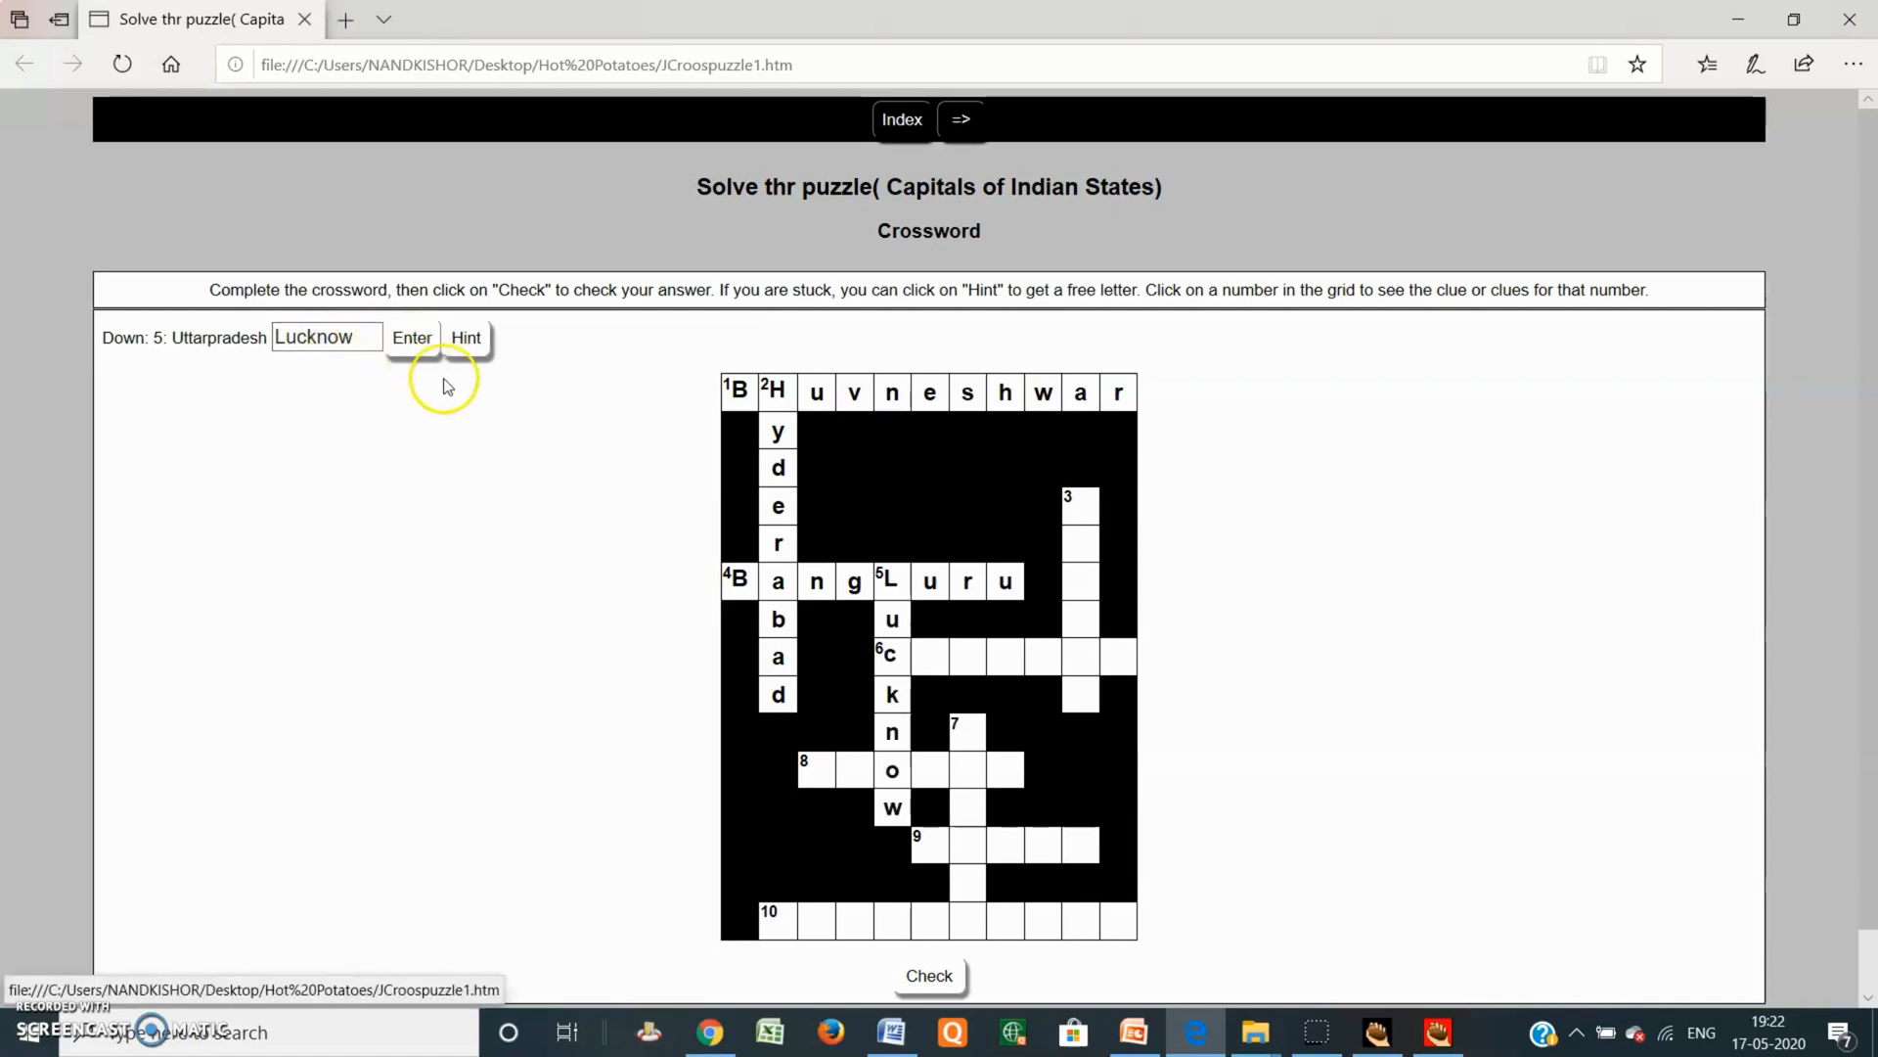
# Step: Enter Chennai at 6 Across and Mumbai at 3 Down
pyautogui.click(886, 653)
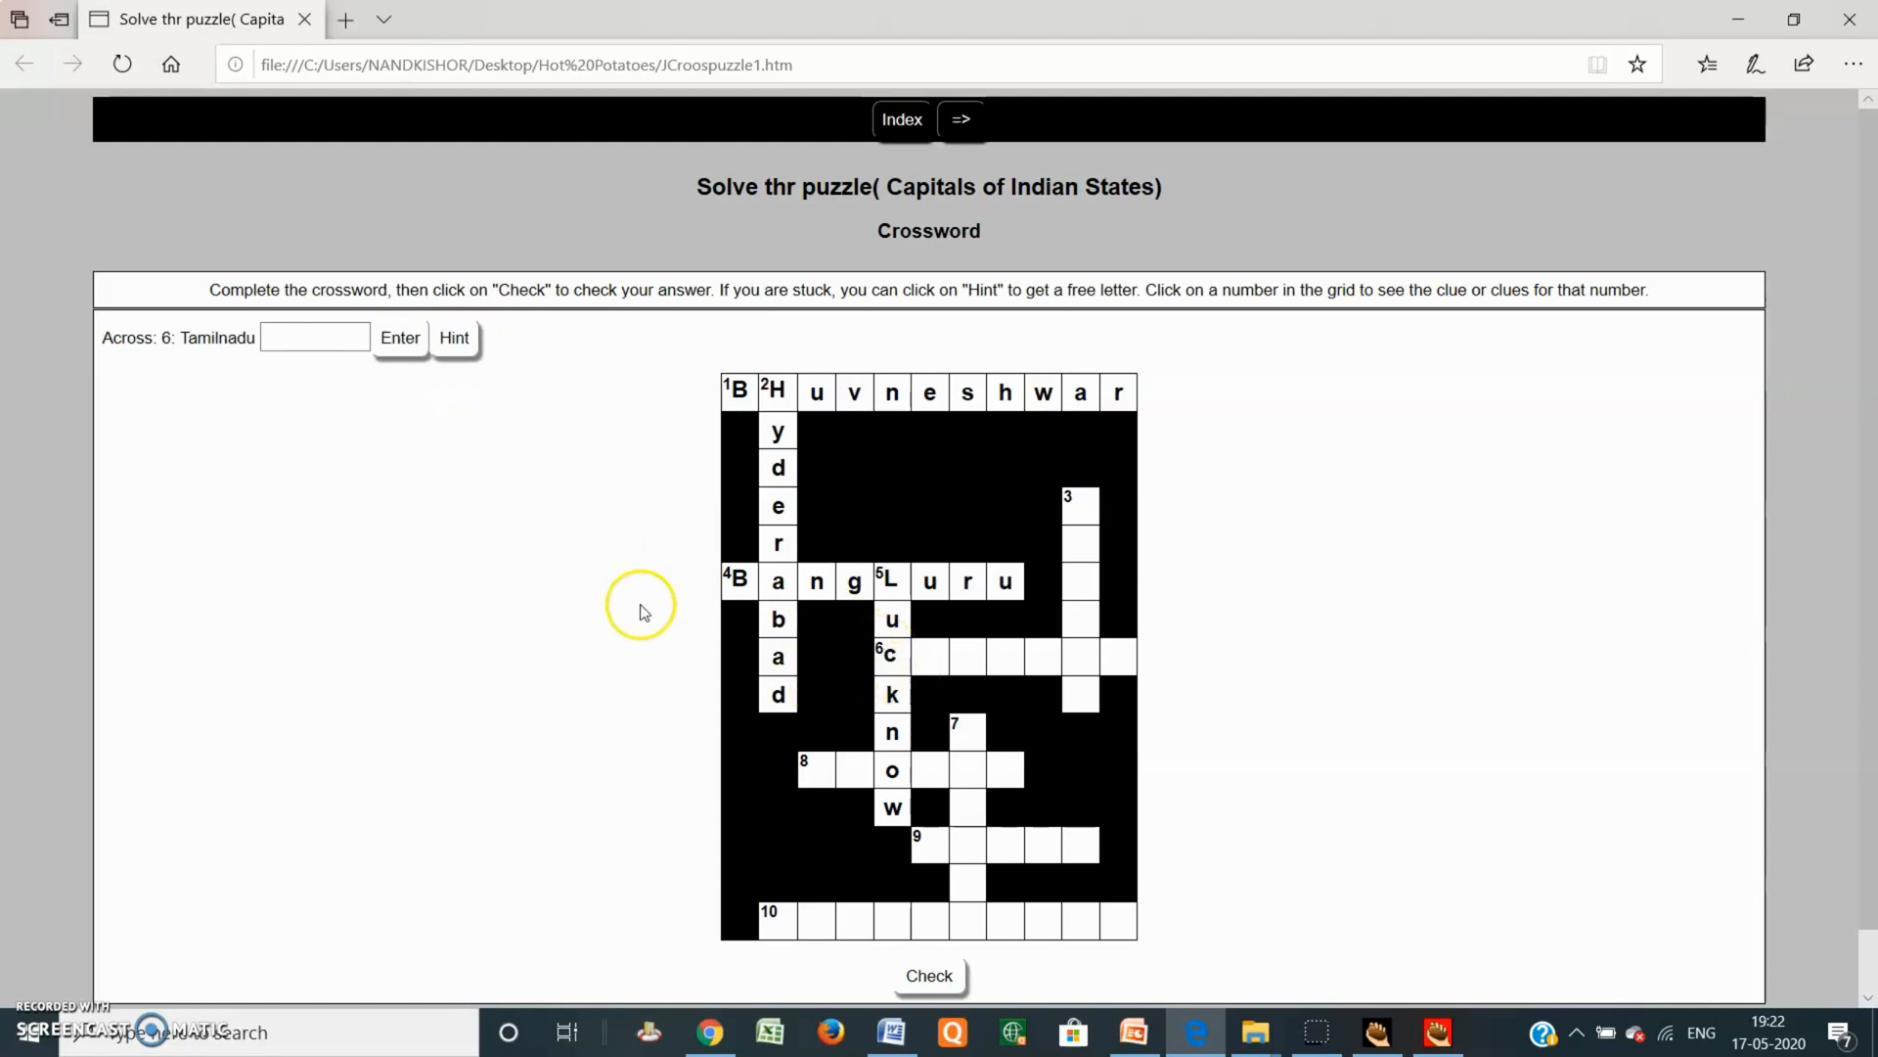
pyautogui.click(298, 338)
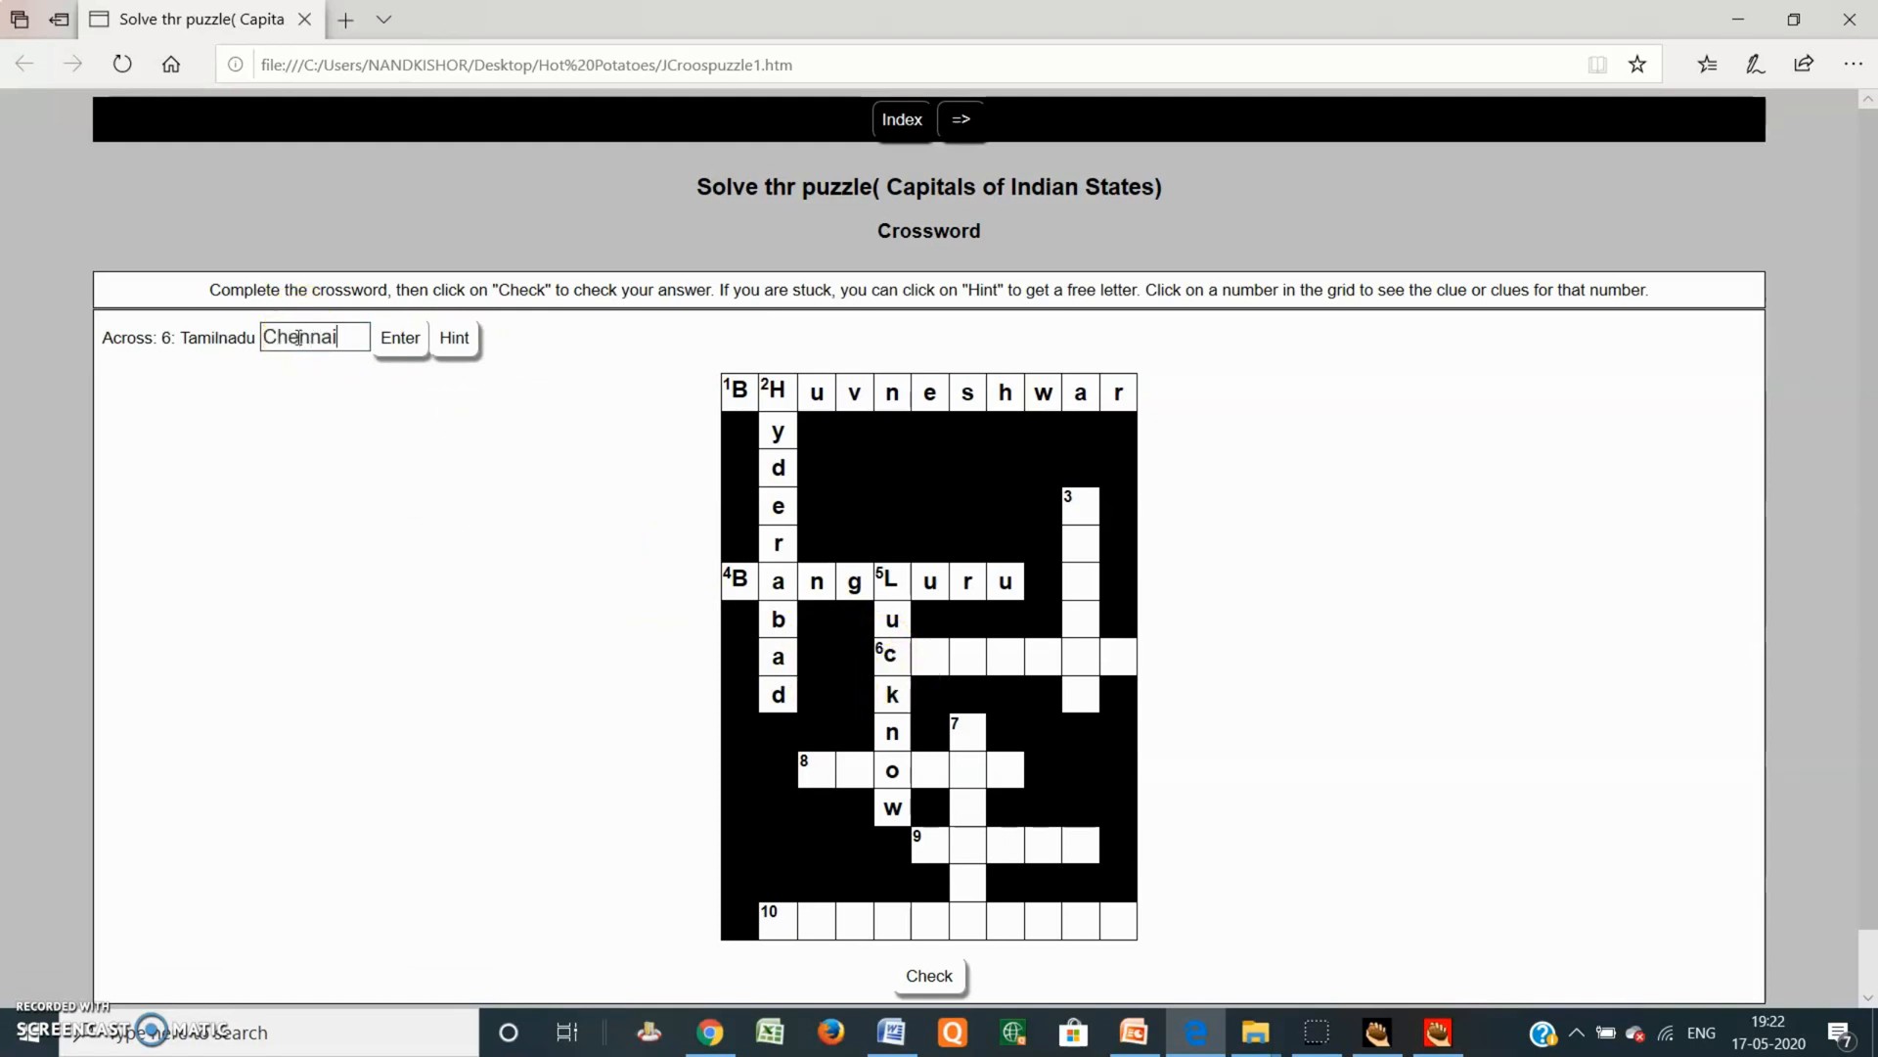
pyautogui.write('Chennai')
pyautogui.click(391, 345)
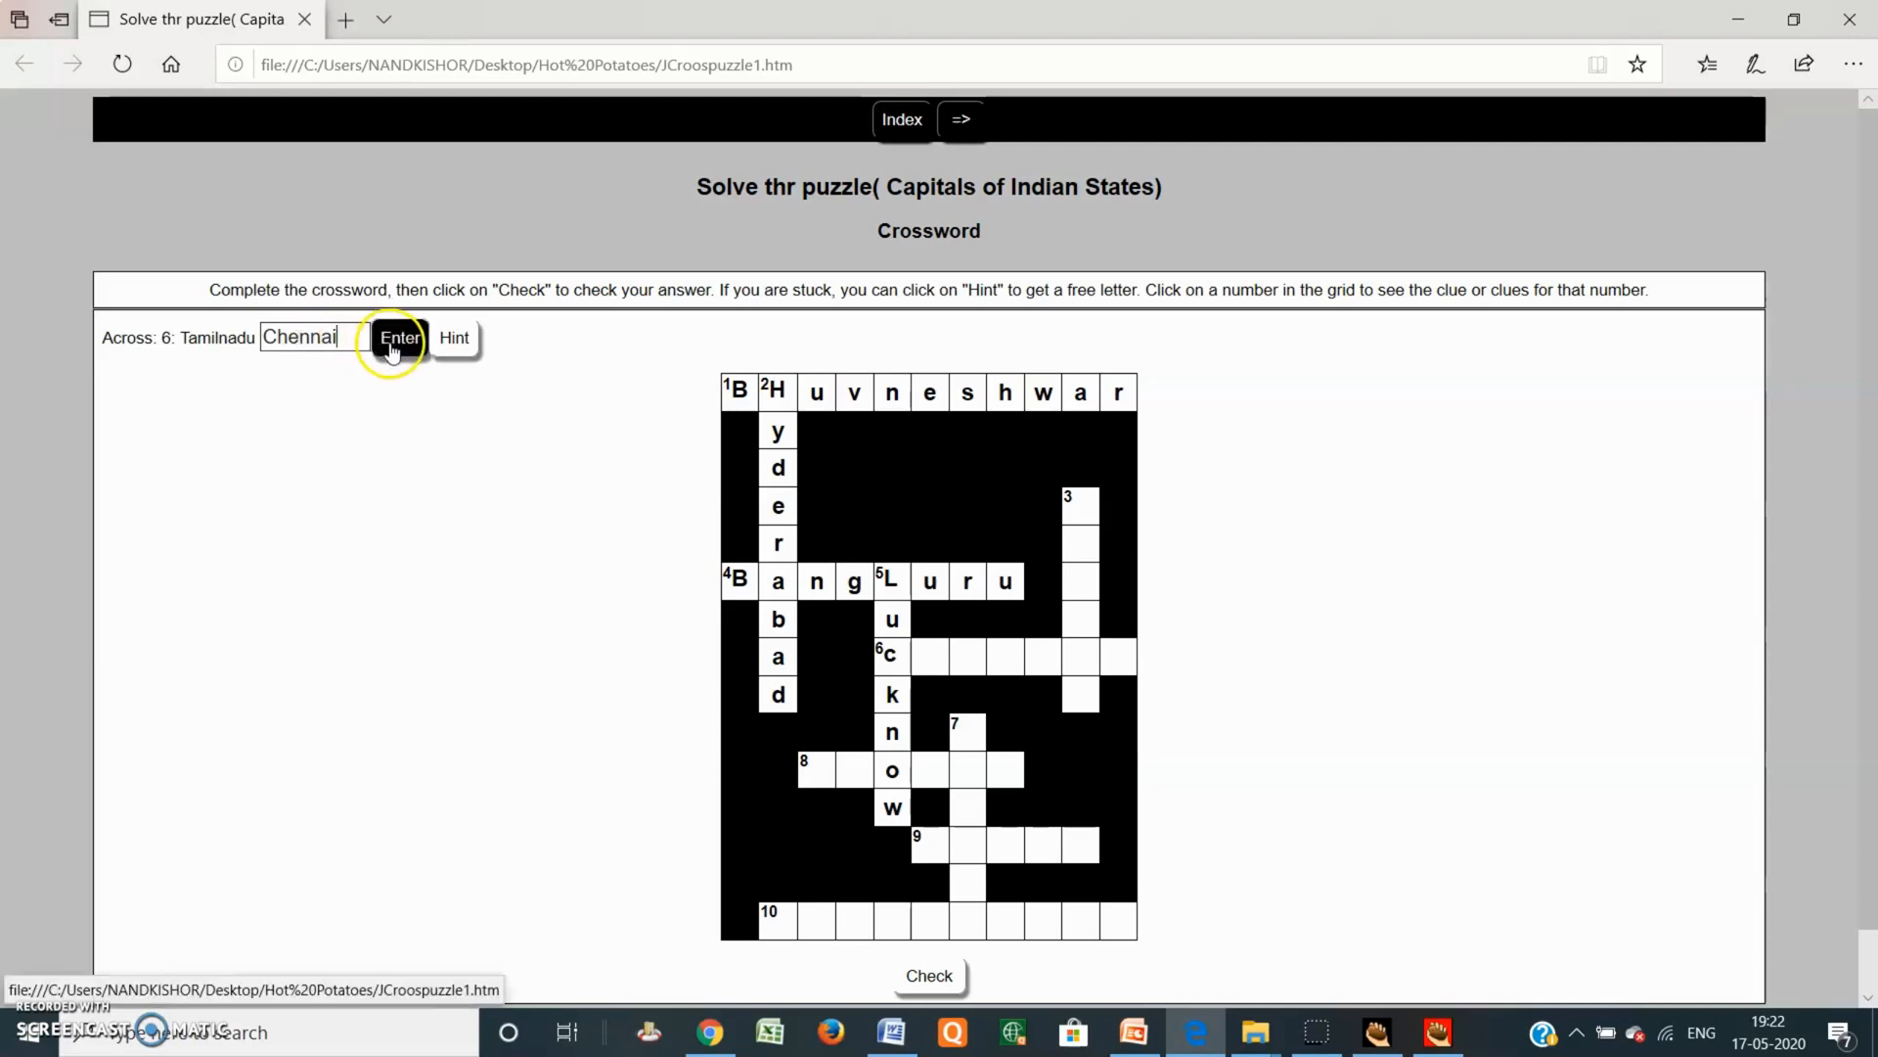
pyautogui.click(1076, 521)
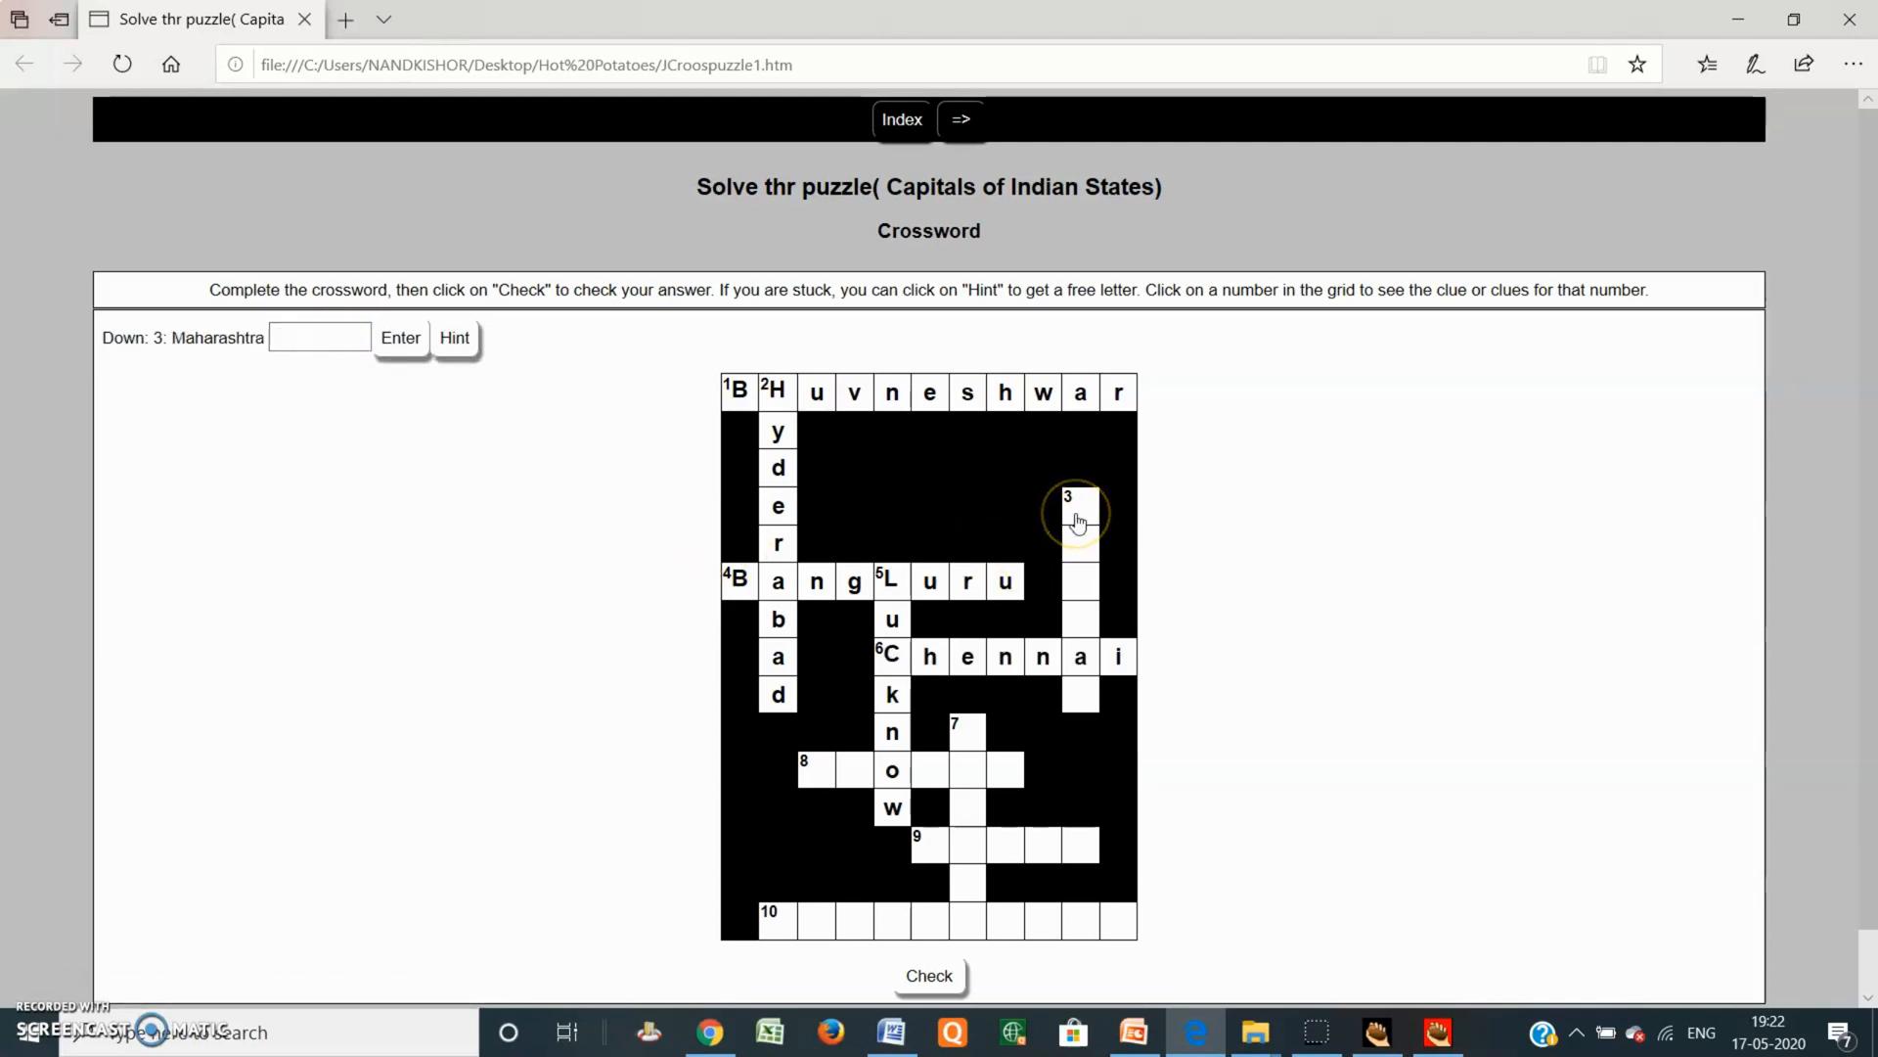
pyautogui.click(329, 343)
pyautogui.click(400, 338)
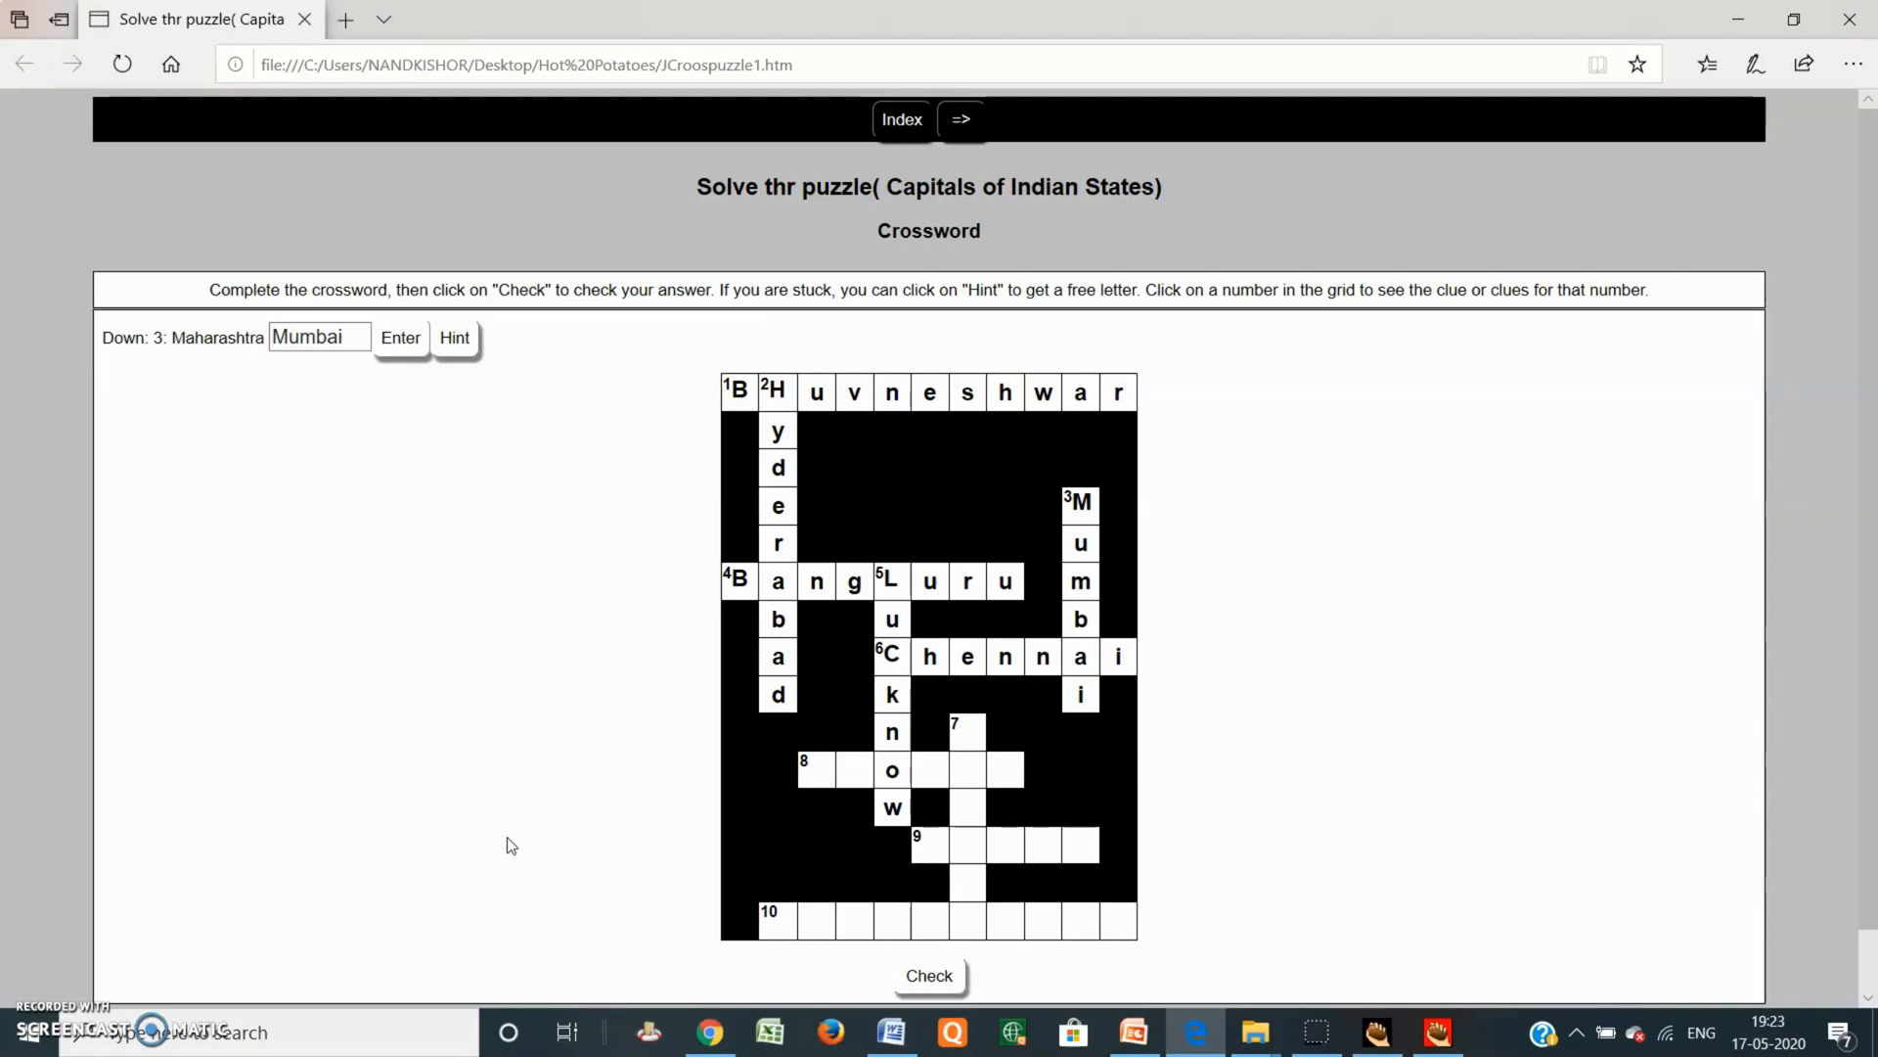
pyautogui.click(1382, 1033)
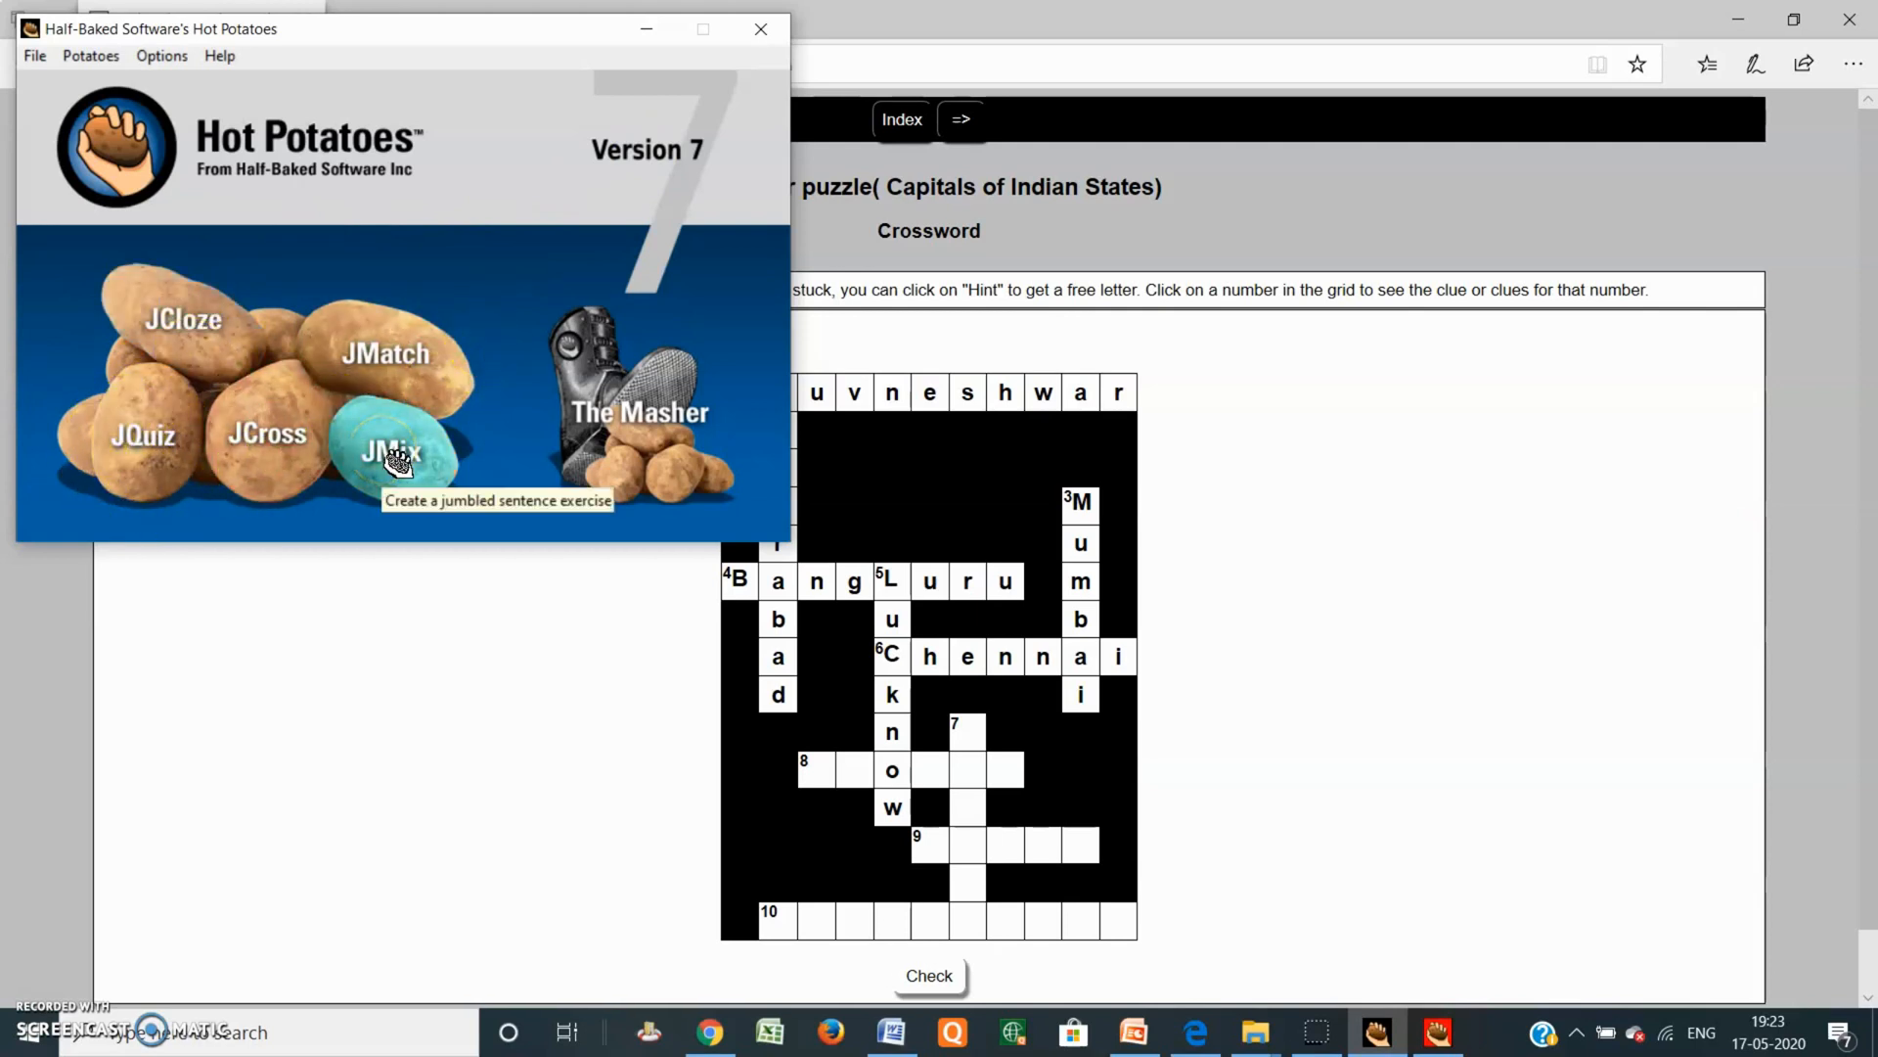
pyautogui.click(762, 32)
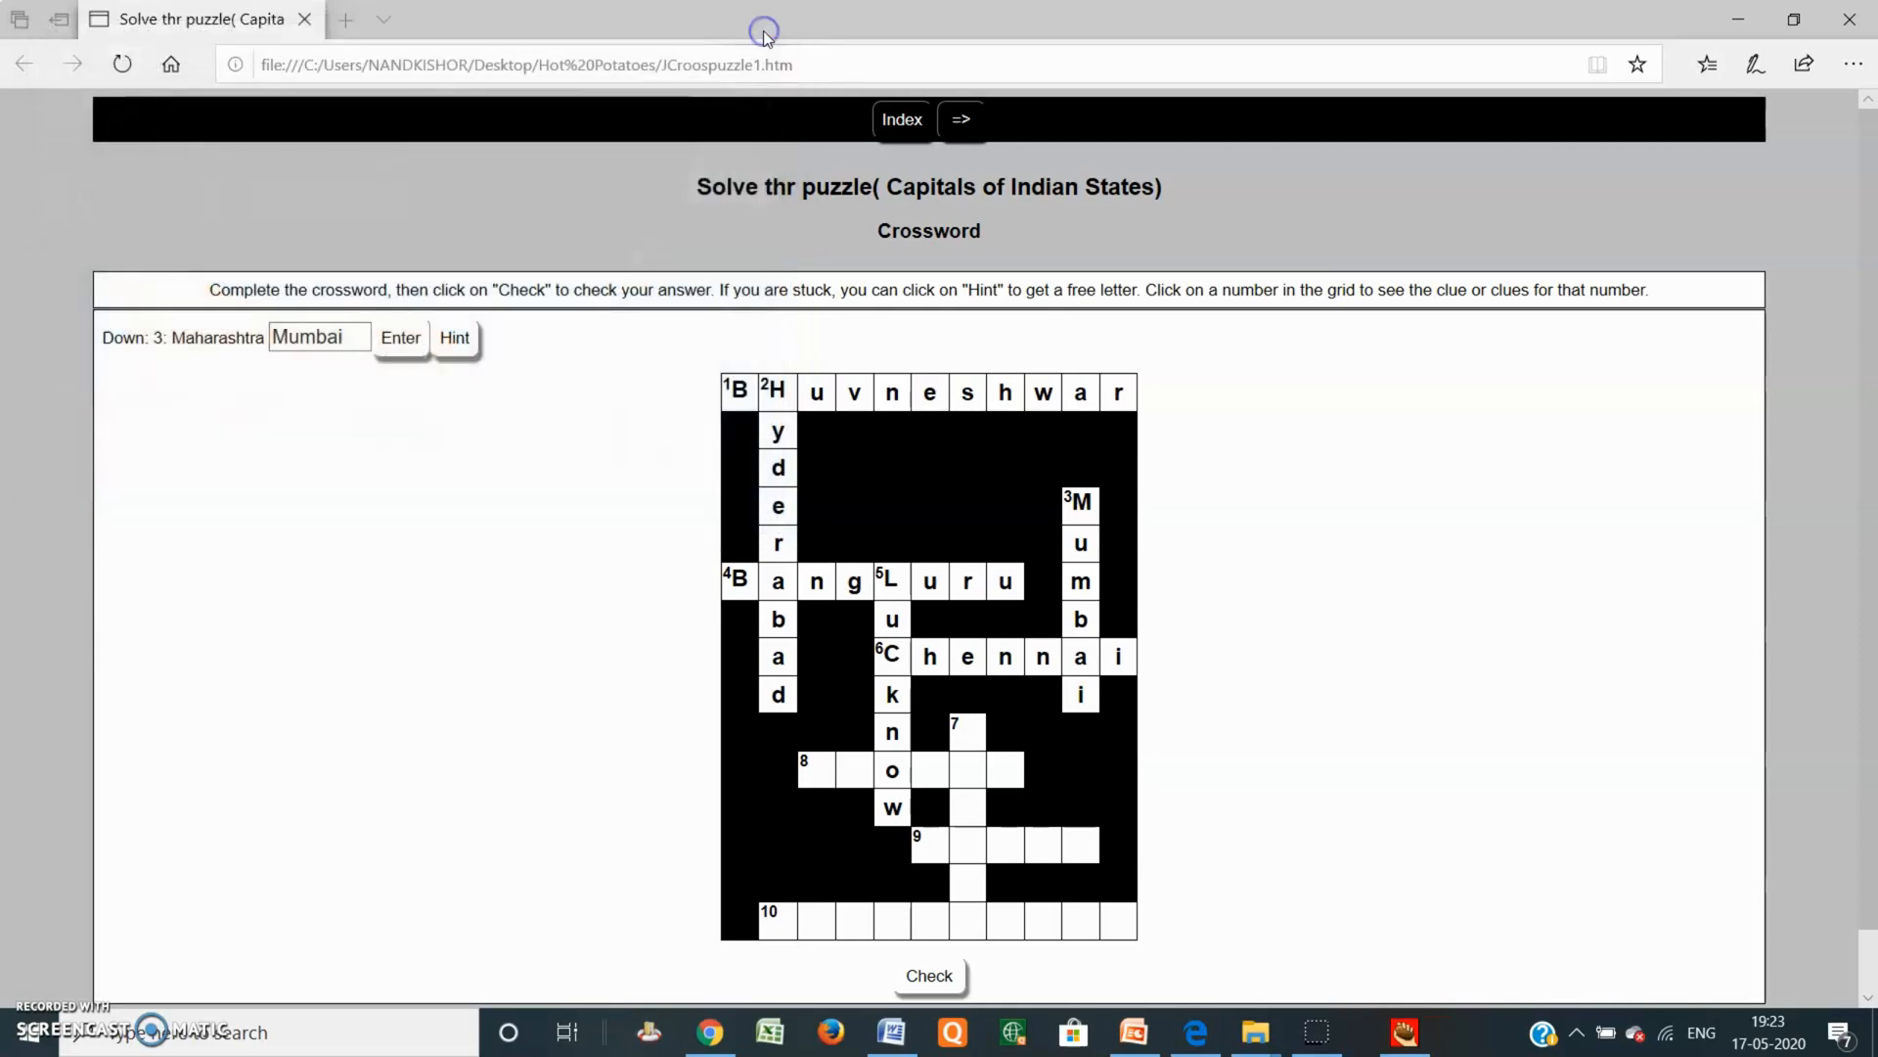